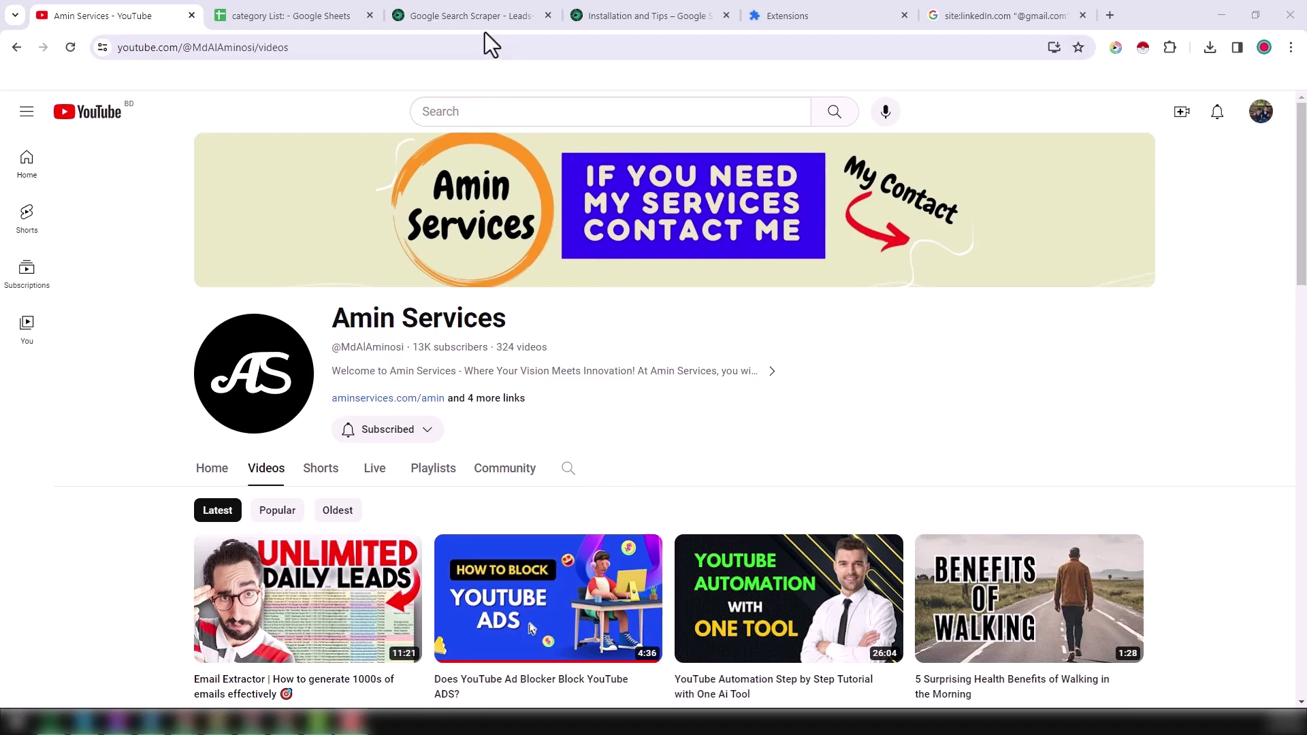
Review the Leads Sniper Google Search Scraper page for product options, extracted fields, benefits, sample CSV output, lifetime plans and the free version.
{"action": "left_click", "coordinate": [494, 15]}
{"action": "scroll", "coordinate": [503, 332], "scroll_direction": "down", "scroll_amount": 10}
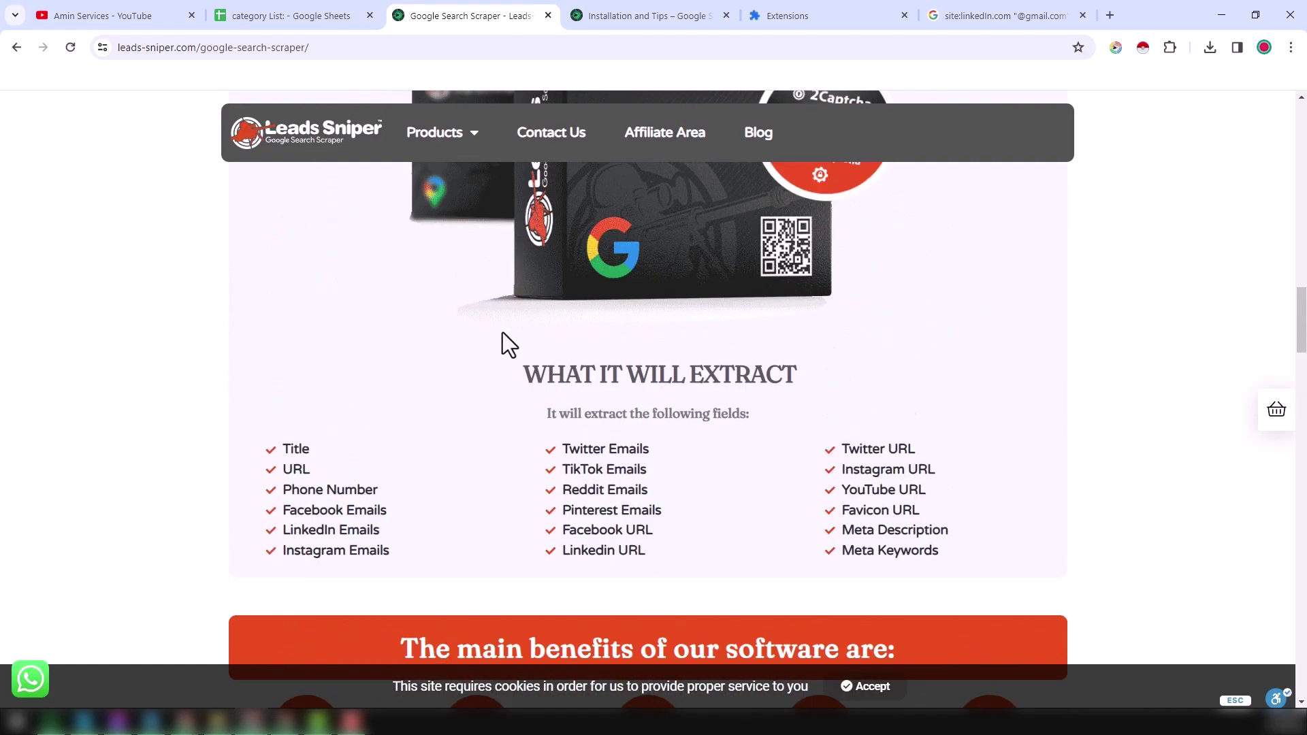
{"action": "scroll", "coordinate": [504, 334], "scroll_direction": "up", "scroll_amount": 5}
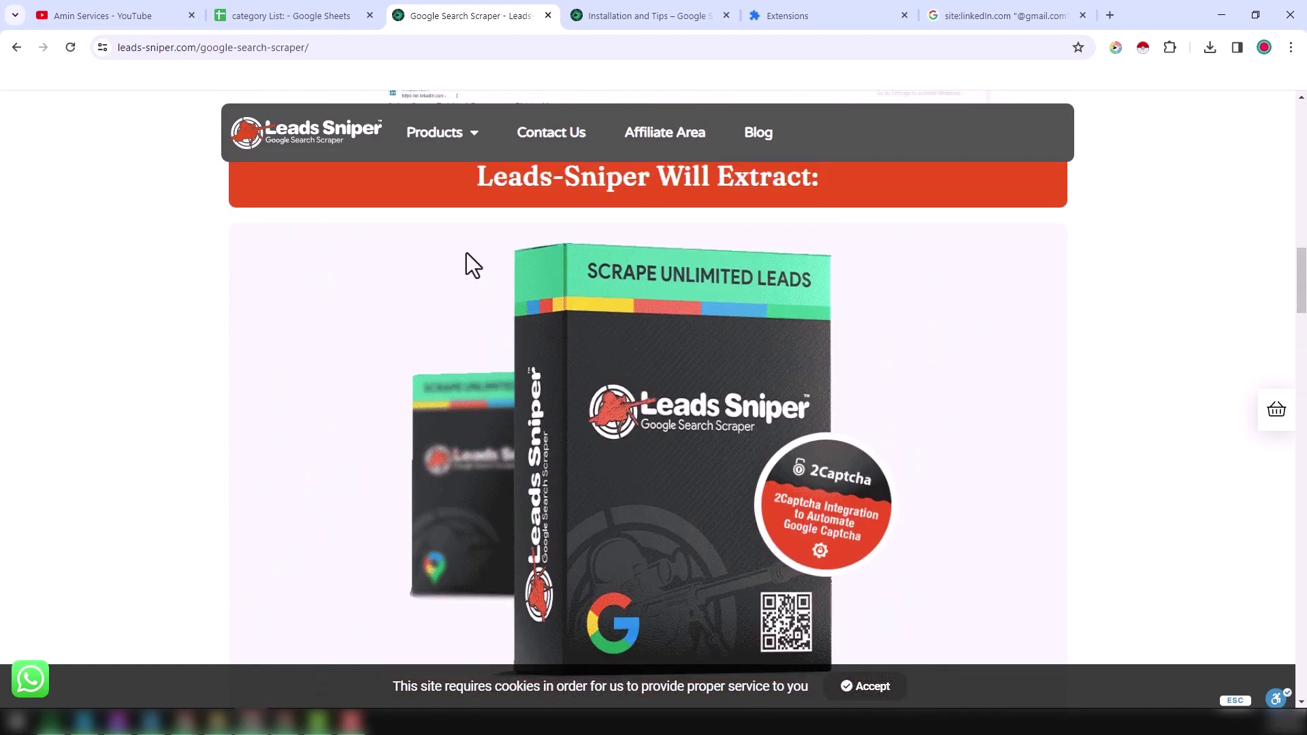
{"action": "mouse_move", "coordinate": [477, 141]}
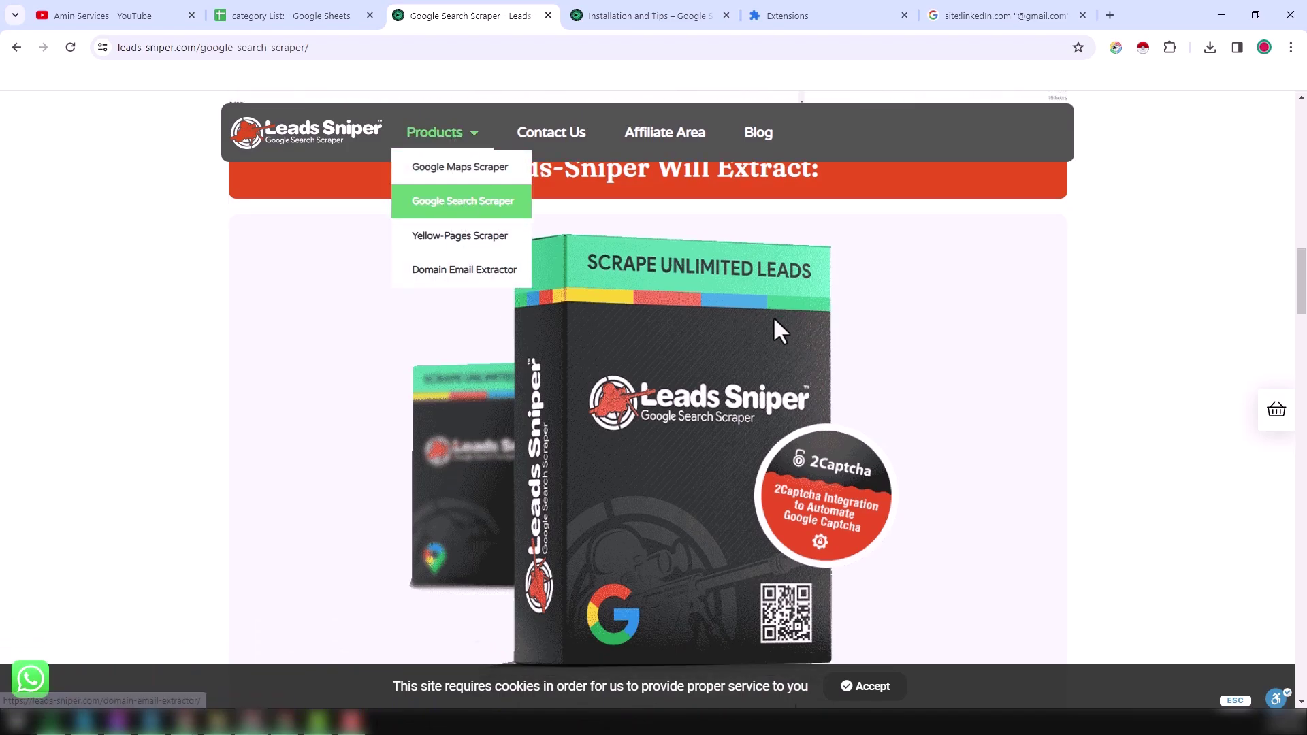
{"action": "scroll", "coordinate": [774, 316], "scroll_direction": "down", "scroll_amount": 12}
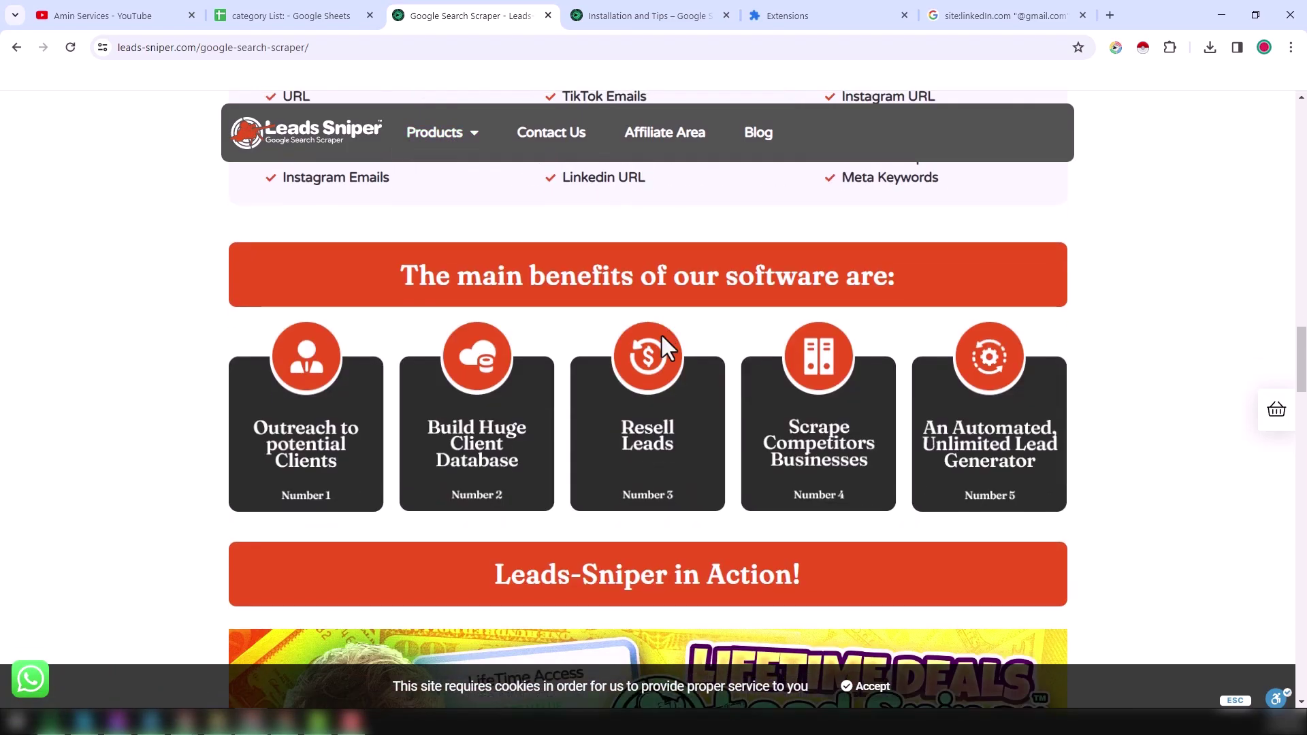
{"action": "scroll", "coordinate": [661, 333], "scroll_direction": "down", "scroll_amount": 9}
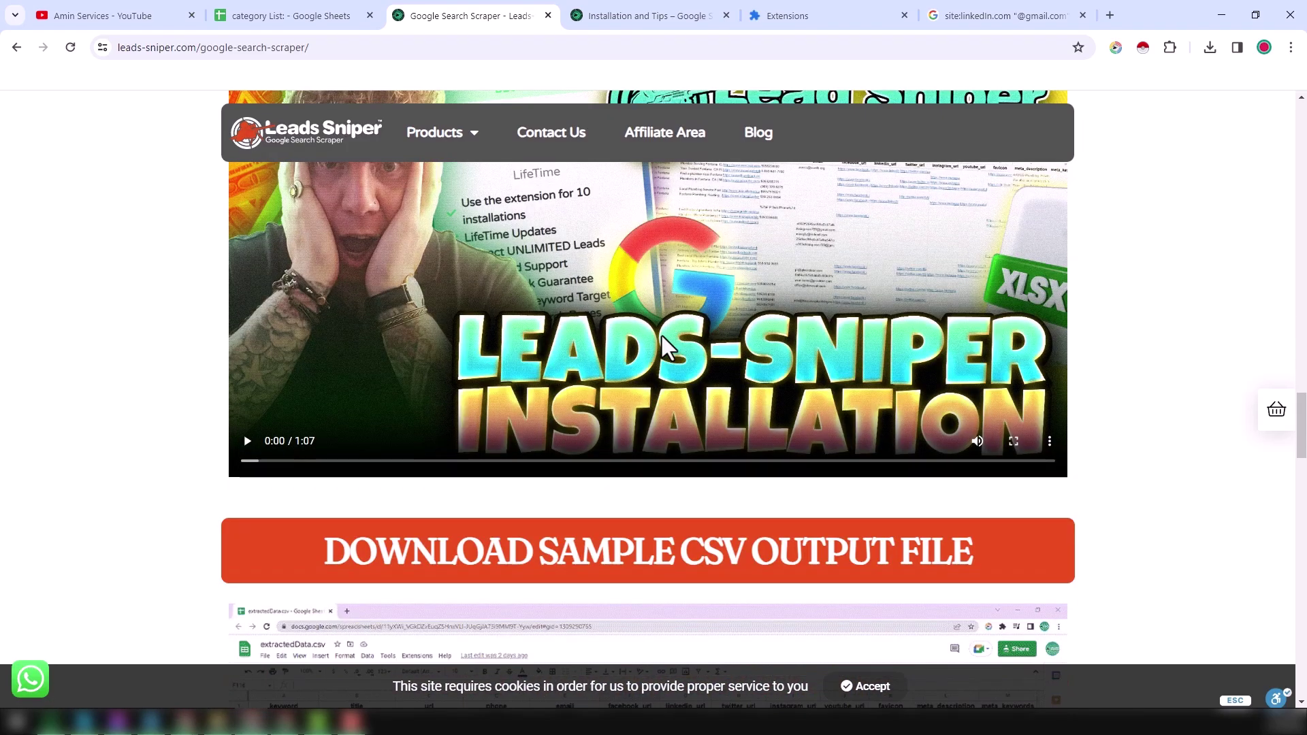
{"action": "scroll", "coordinate": [665, 344], "scroll_direction": "down", "scroll_amount": 4}
{"action": "scroll", "coordinate": [664, 345], "scroll_direction": "down", "scroll_amount": 4}
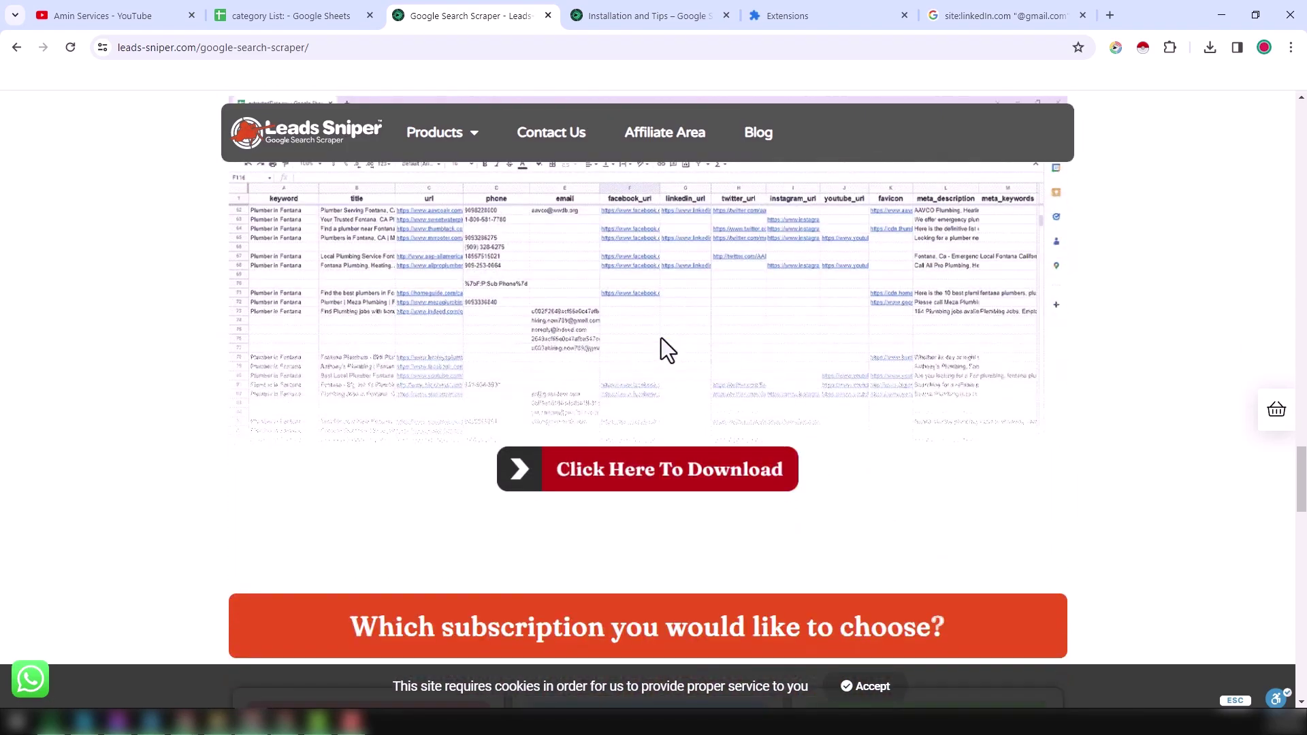
{"action": "scroll", "coordinate": [661, 339], "scroll_direction": "down", "scroll_amount": 7}
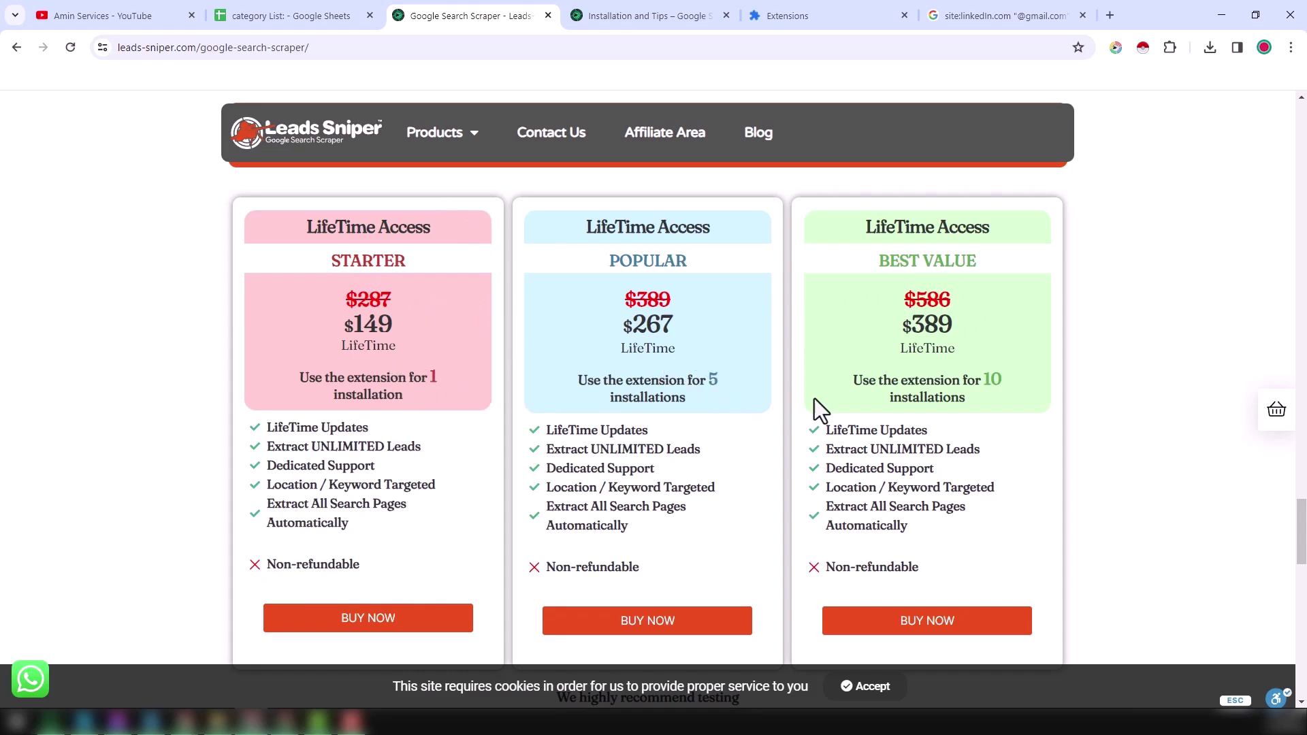
{"action": "scroll", "coordinate": [998, 385], "scroll_direction": "down", "scroll_amount": 9}
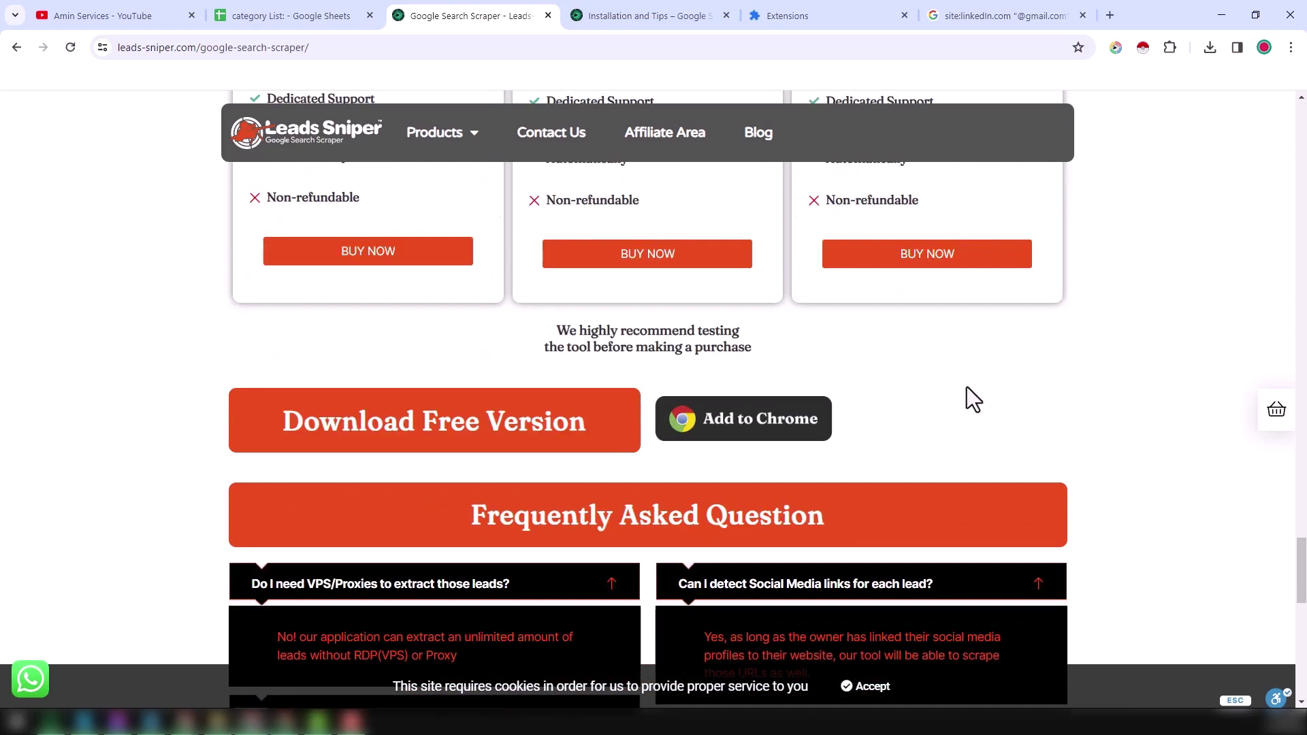
{"action": "scroll", "coordinate": [736, 367], "scroll_direction": "up", "scroll_amount": 2}
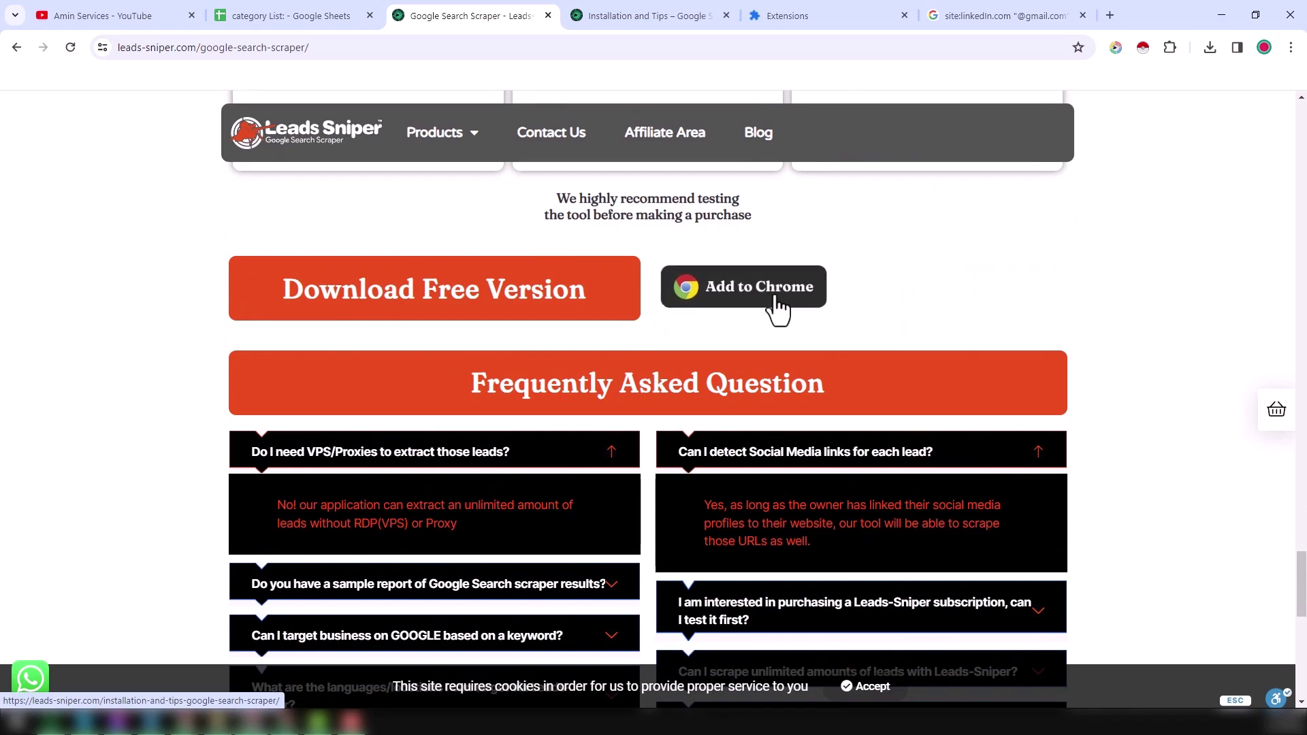
Read through the Google Search Scraper installation guide, from downloading and unzipping to enabling Developer mode and loading the extension.
{"action": "left_click", "coordinate": [652, 22]}
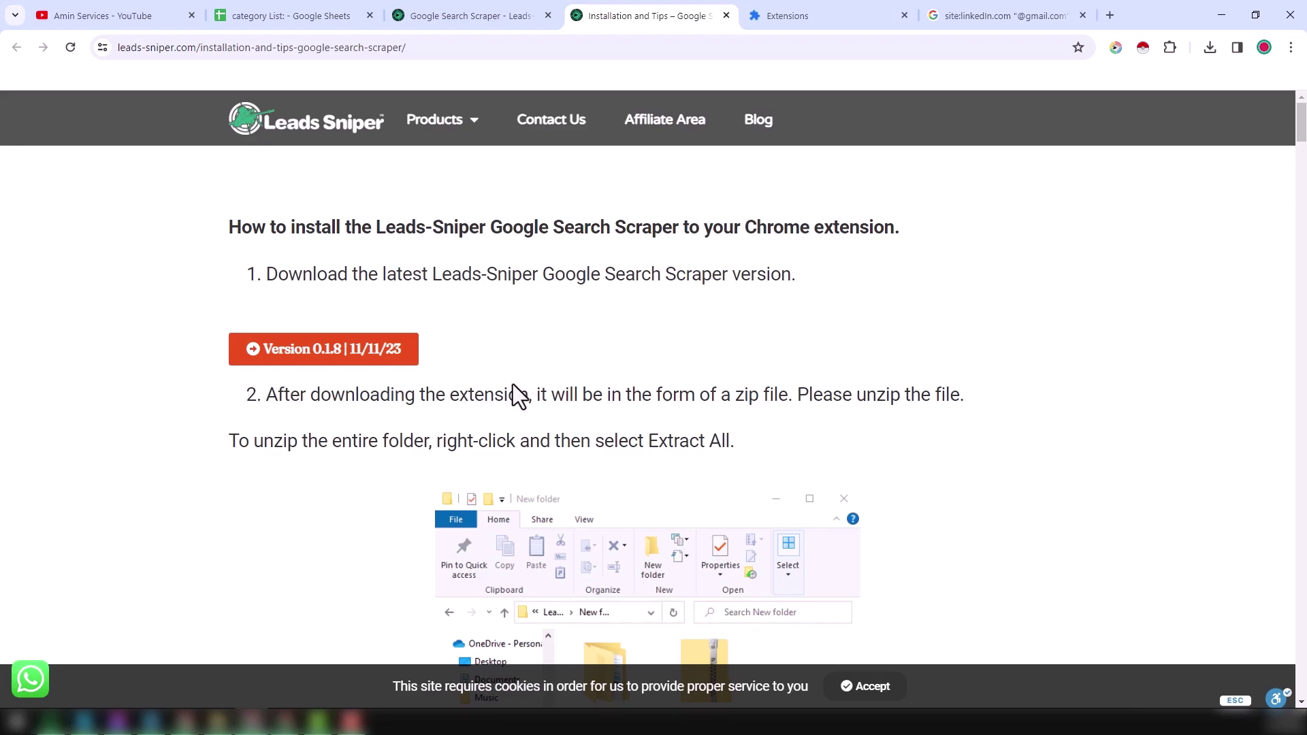
{"action": "scroll", "coordinate": [626, 372], "scroll_direction": "down", "scroll_amount": 12}
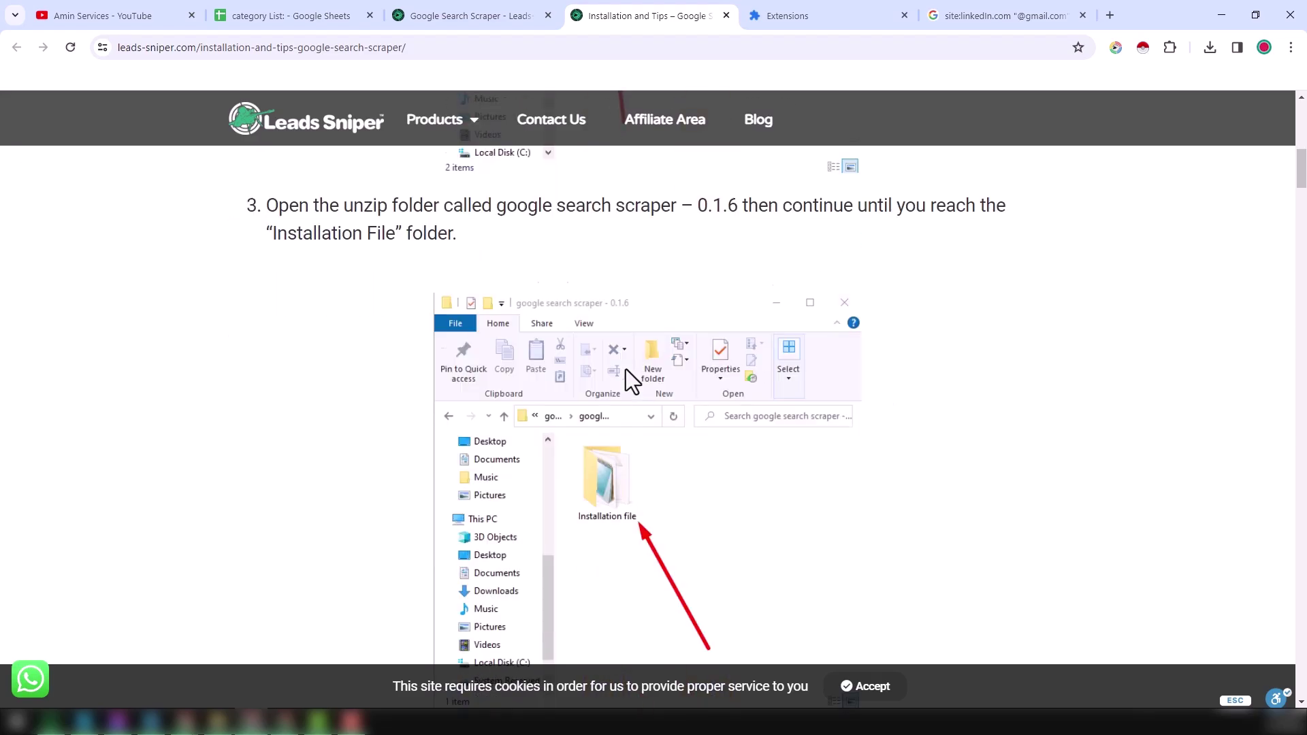
{"action": "scroll", "coordinate": [627, 370], "scroll_direction": "down", "scroll_amount": 5}
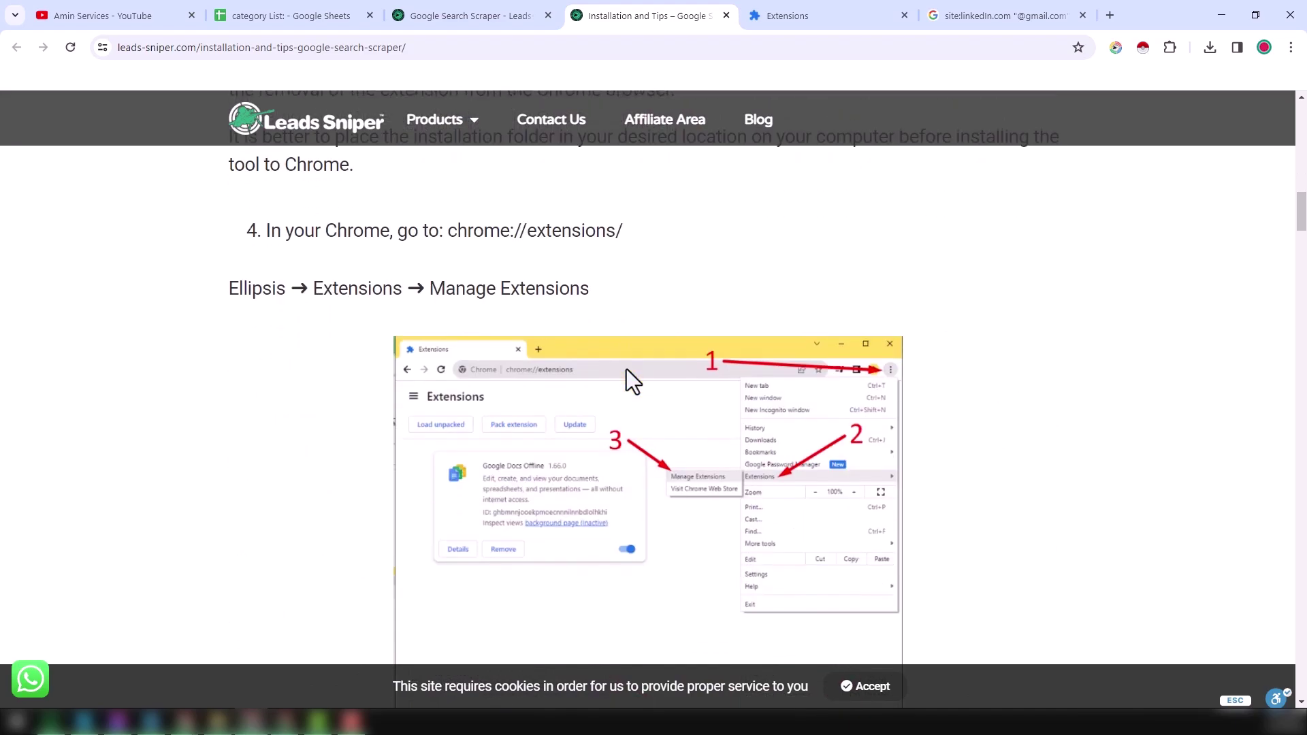
{"action": "scroll", "coordinate": [675, 408], "scroll_direction": "down", "scroll_amount": 9}
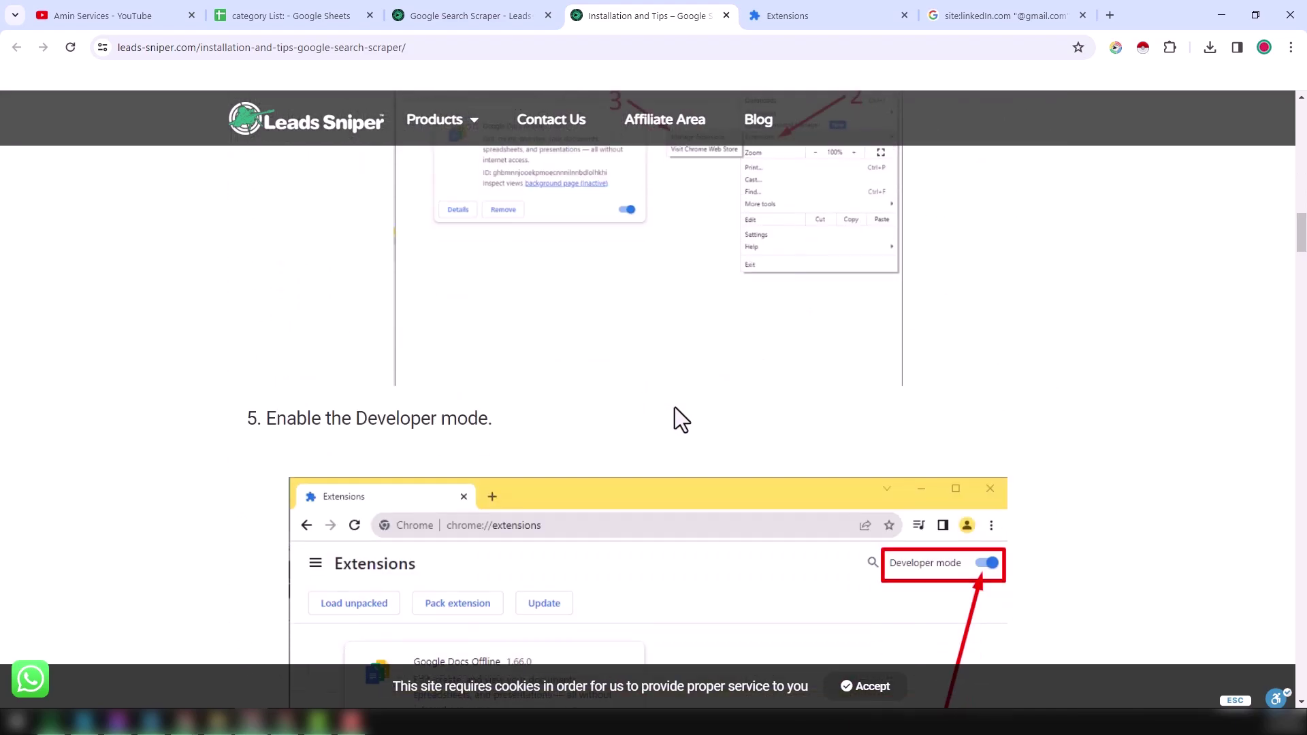
{"action": "scroll", "coordinate": [682, 416], "scroll_direction": "down", "scroll_amount": 10}
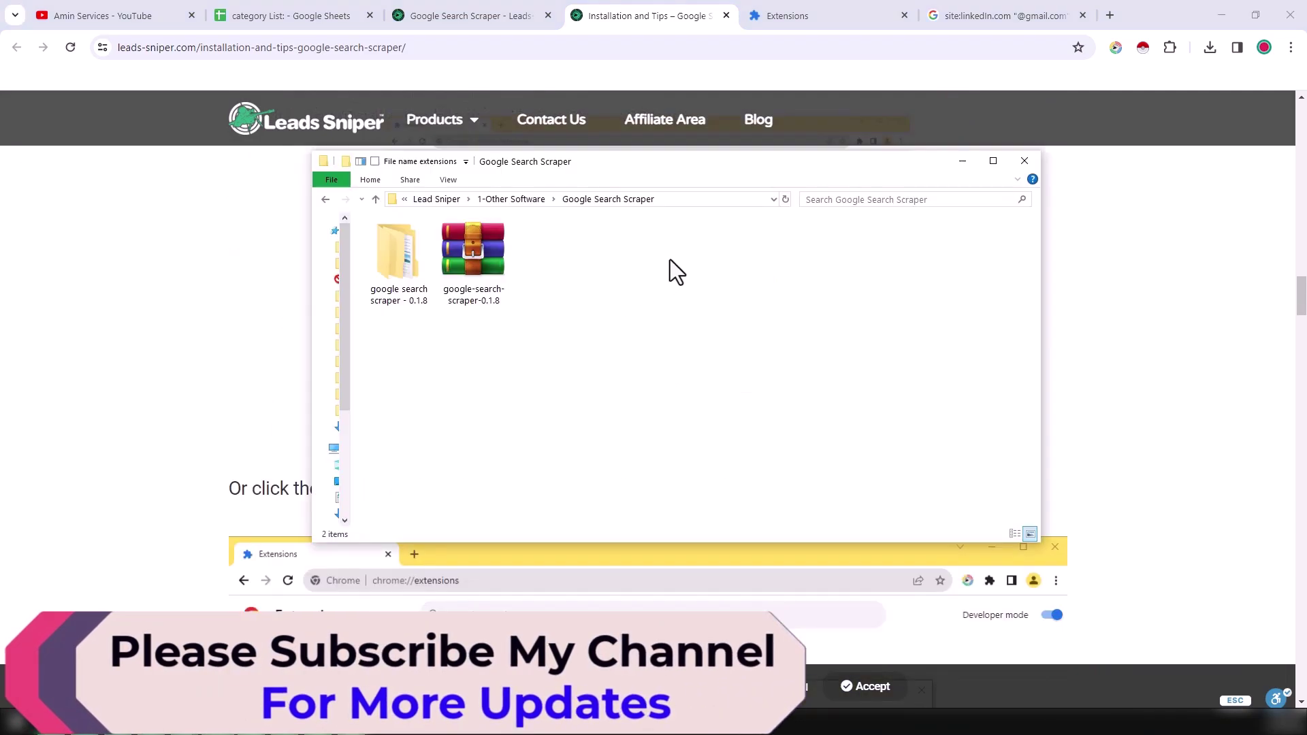
Check the extraction options for the google-search-scraper-0.1.8 archive and open the extracted google search scraper - 0.1.8 folder.
{"action": "left_click", "coordinate": [992, 162]}
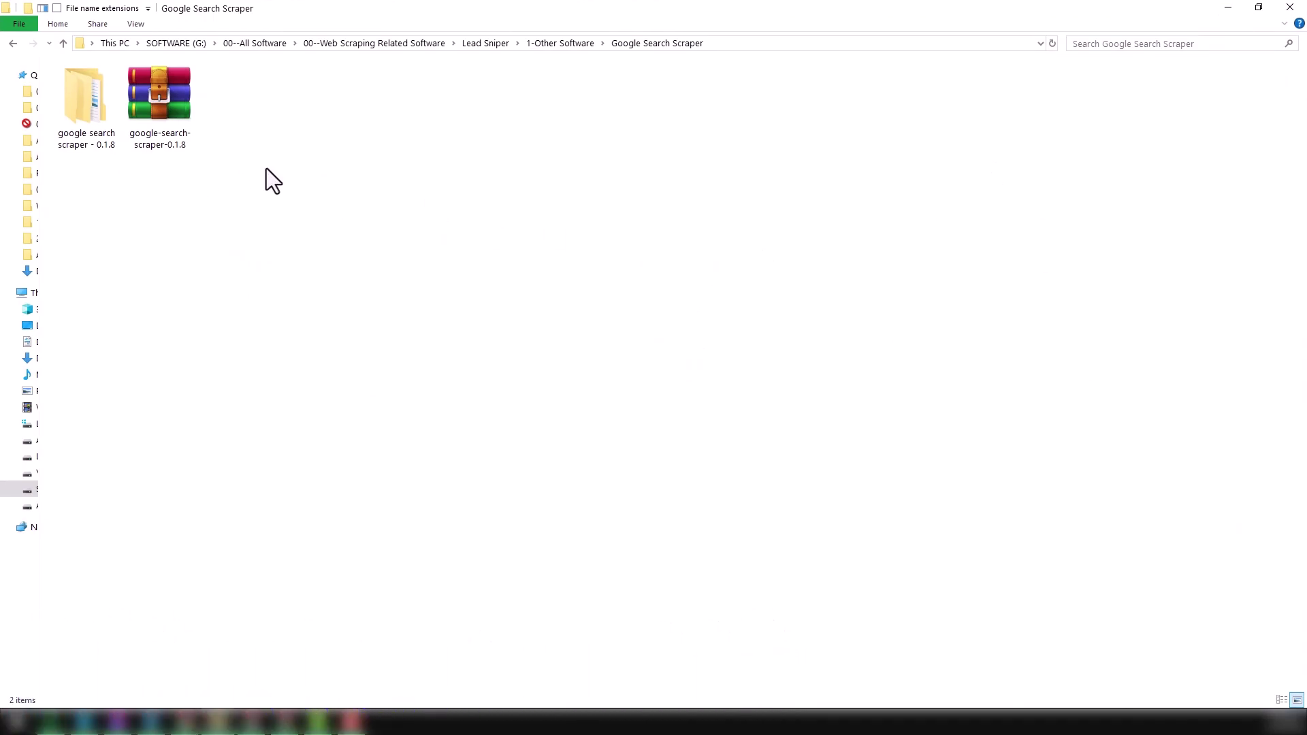
{"action": "left_click", "coordinate": [155, 139]}
{"action": "right_click", "coordinate": [156, 138]}
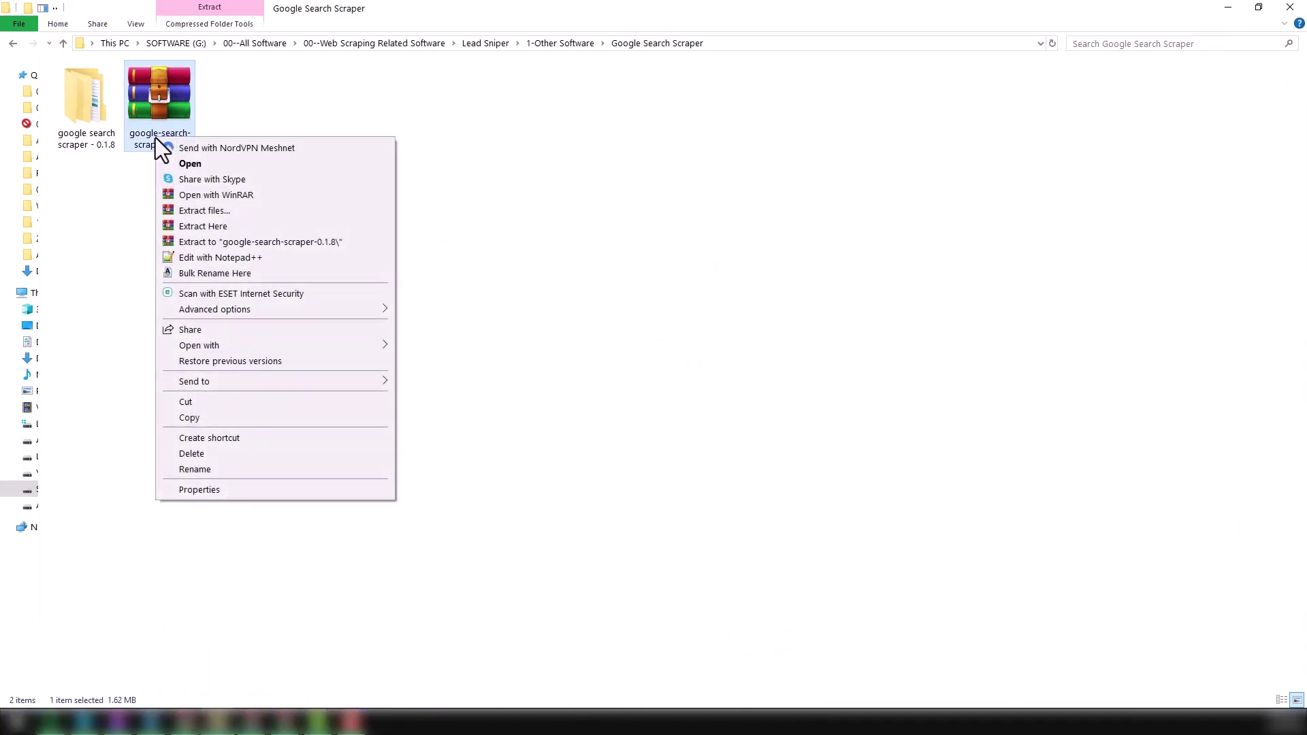
{"action": "left_click", "coordinate": [538, 248]}
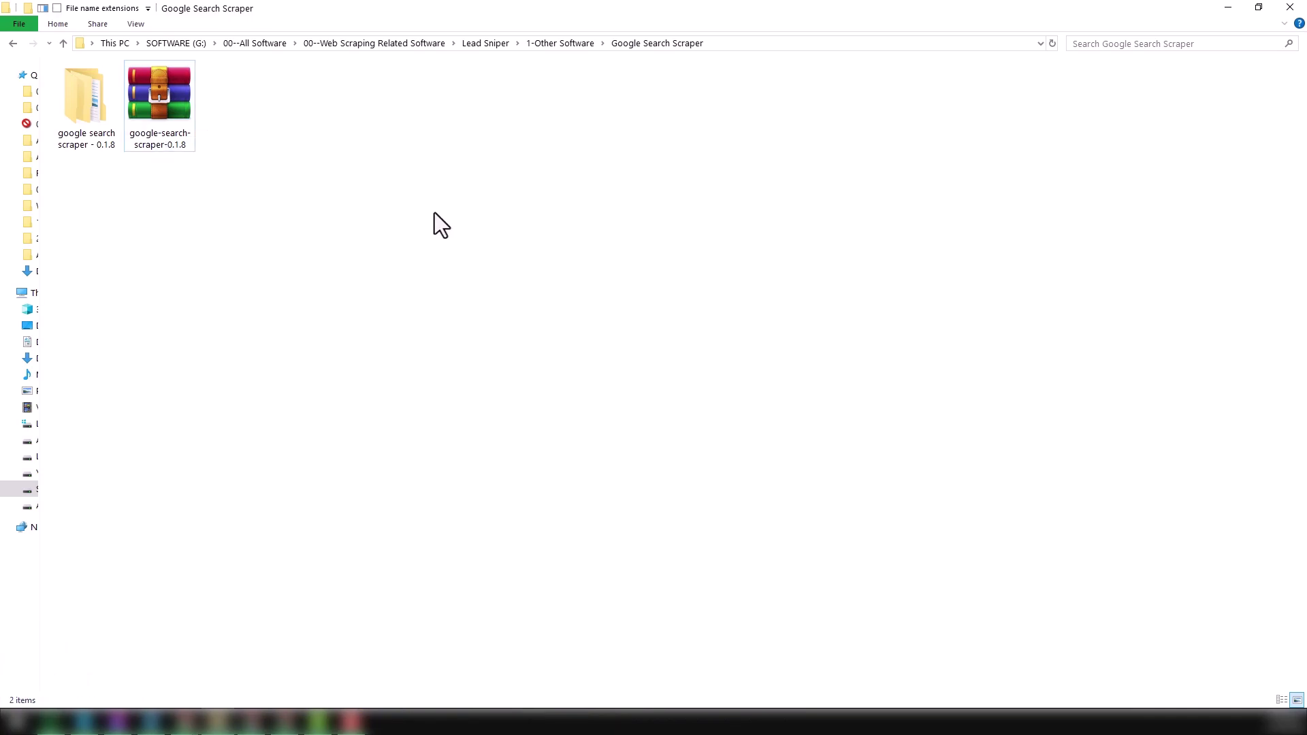
{"action": "double_click", "coordinate": [95, 133]}
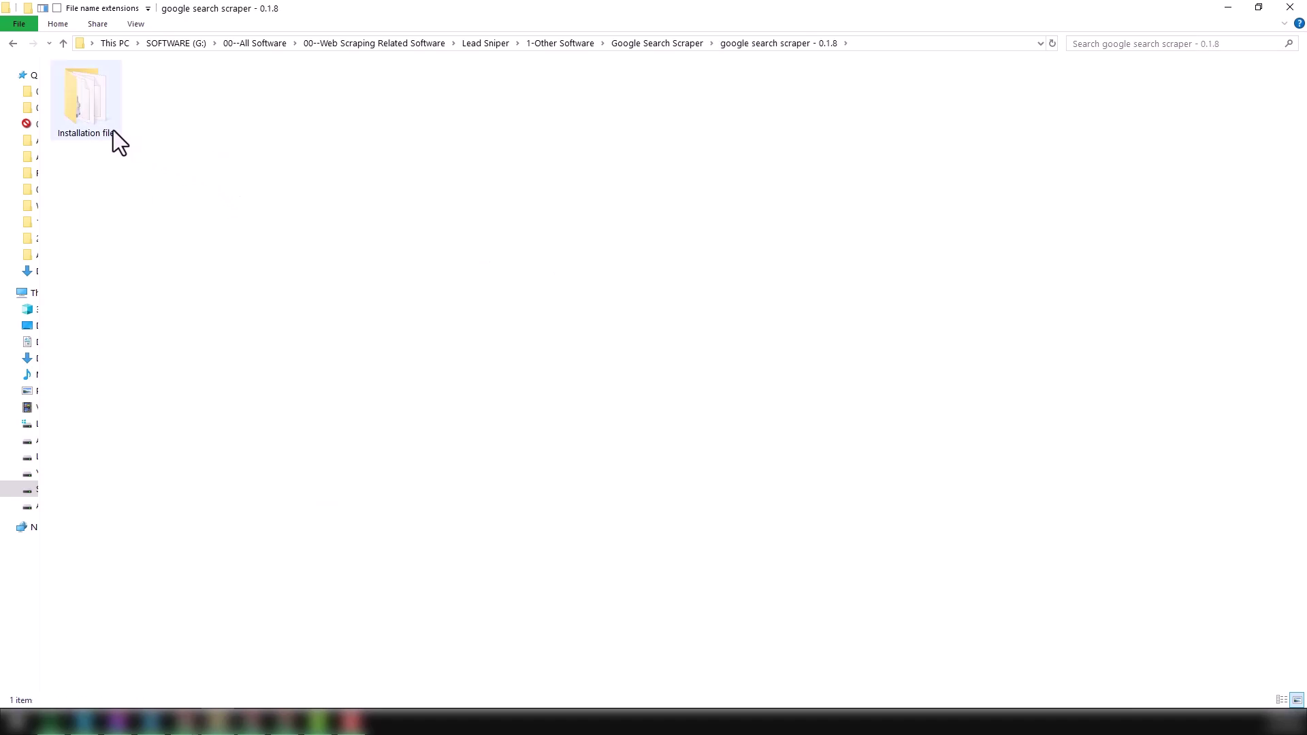
Shrink the folder window, bring it over Chrome's Extensions page, and select the Installation file folder.
{"action": "double_click", "coordinate": [753, 17]}
{"action": "left_click_drag", "start_coordinate": [756, 8], "coordinate": [1014, 149]}
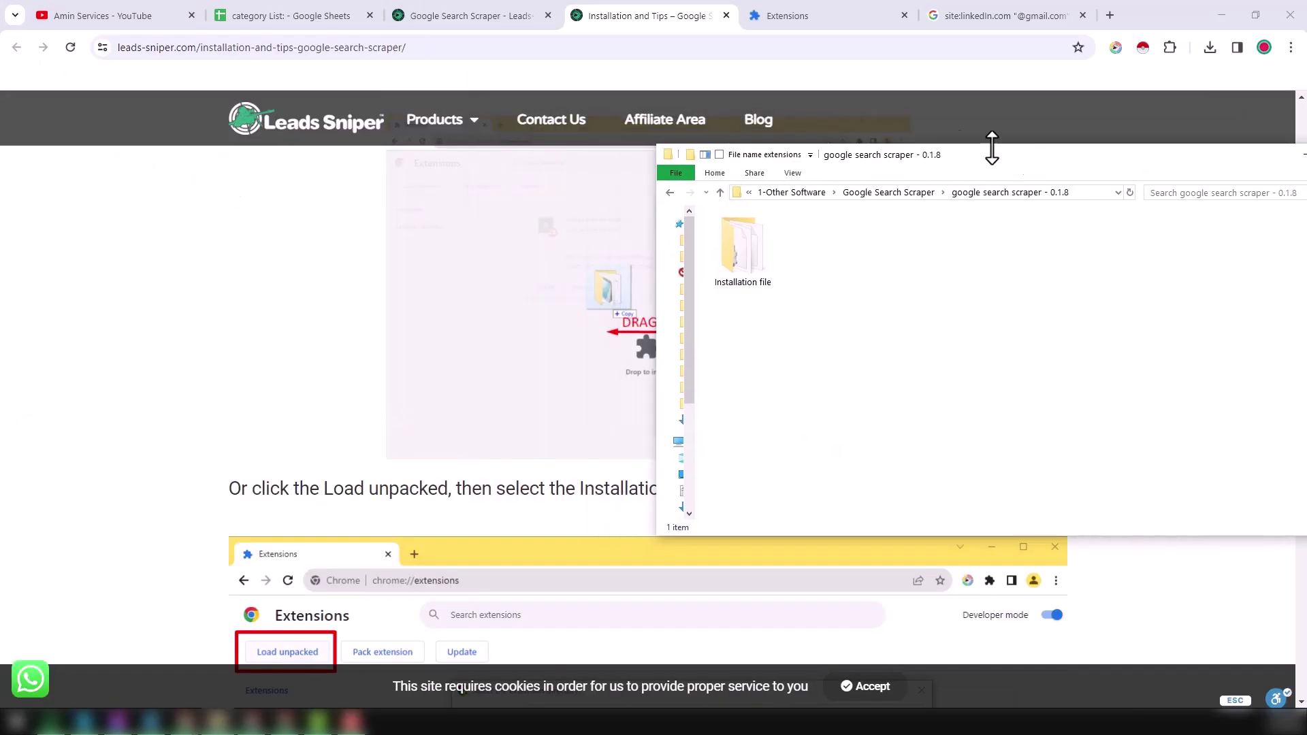
{"action": "left_click", "coordinate": [789, 14]}
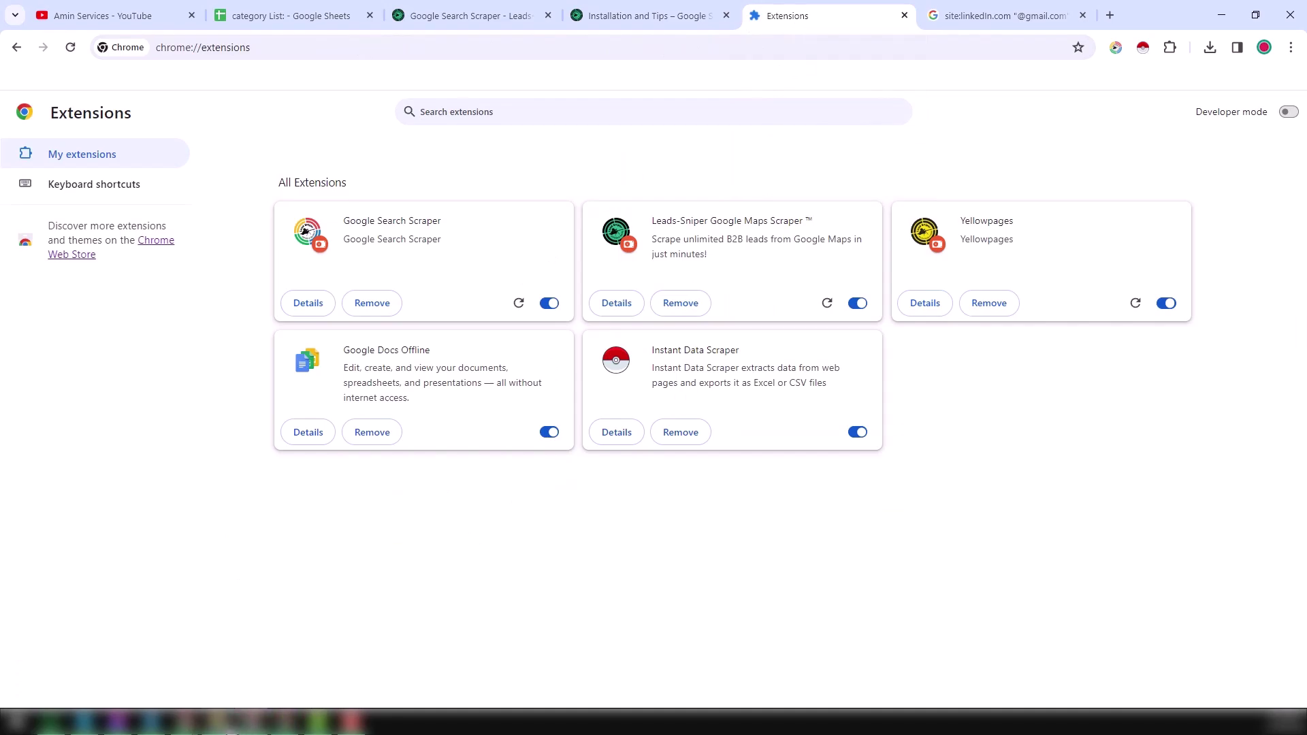
{"action": "left_click", "coordinate": [235, 722]}
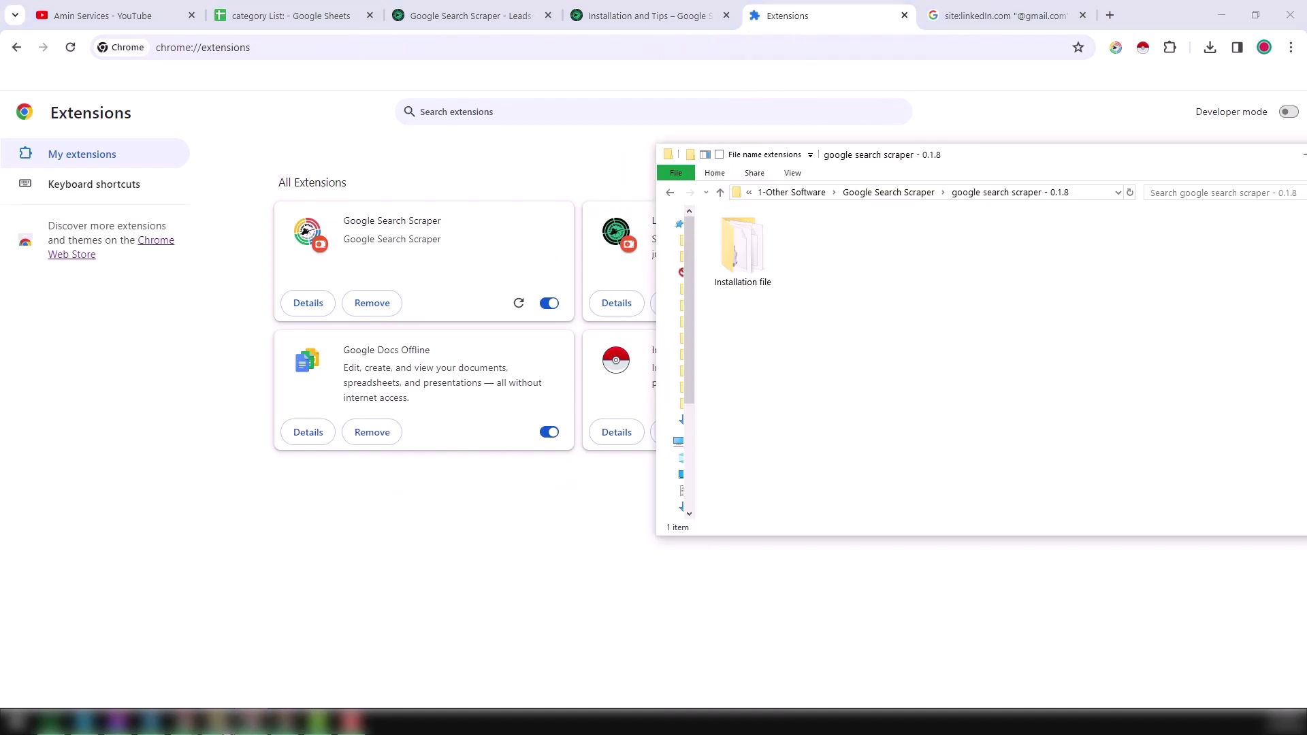
{"action": "left_click", "coordinate": [766, 267]}
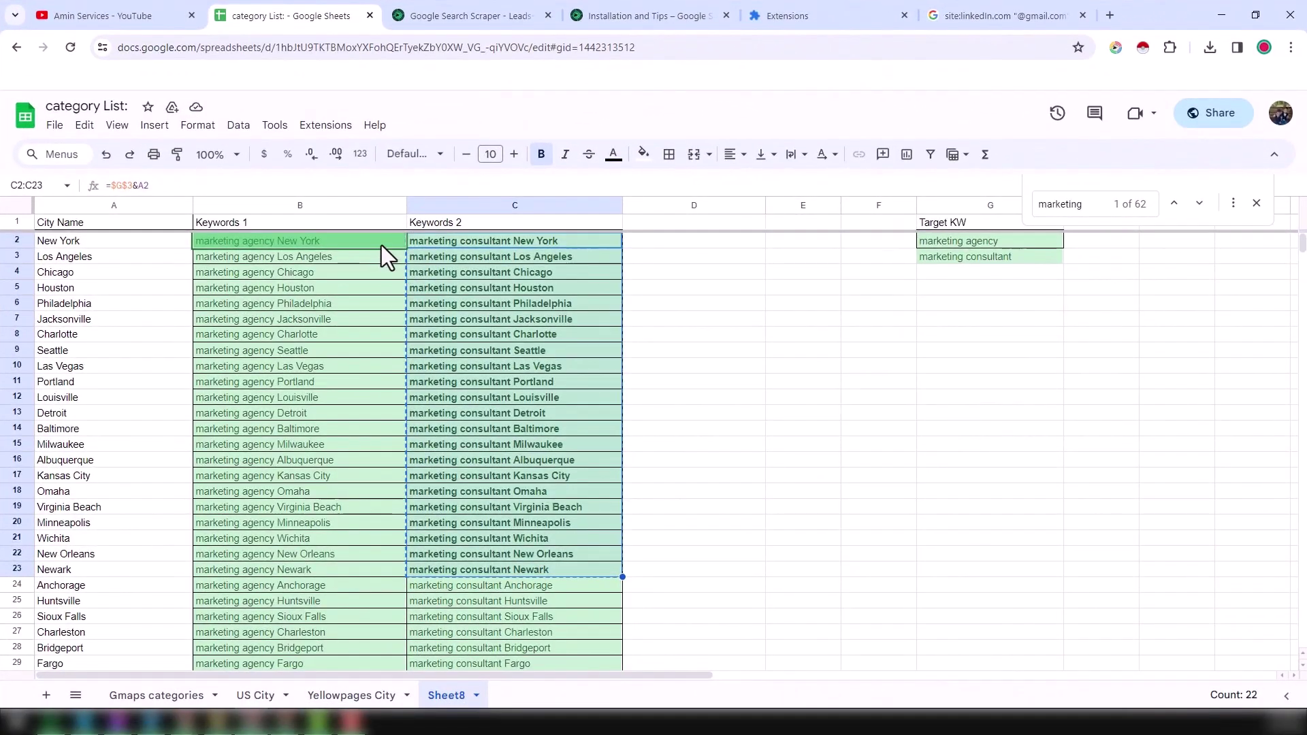
Examine how the category List sheet combines the city names in column A with the target keywords in G2:G3.
{"action": "left_click", "coordinate": [381, 246]}
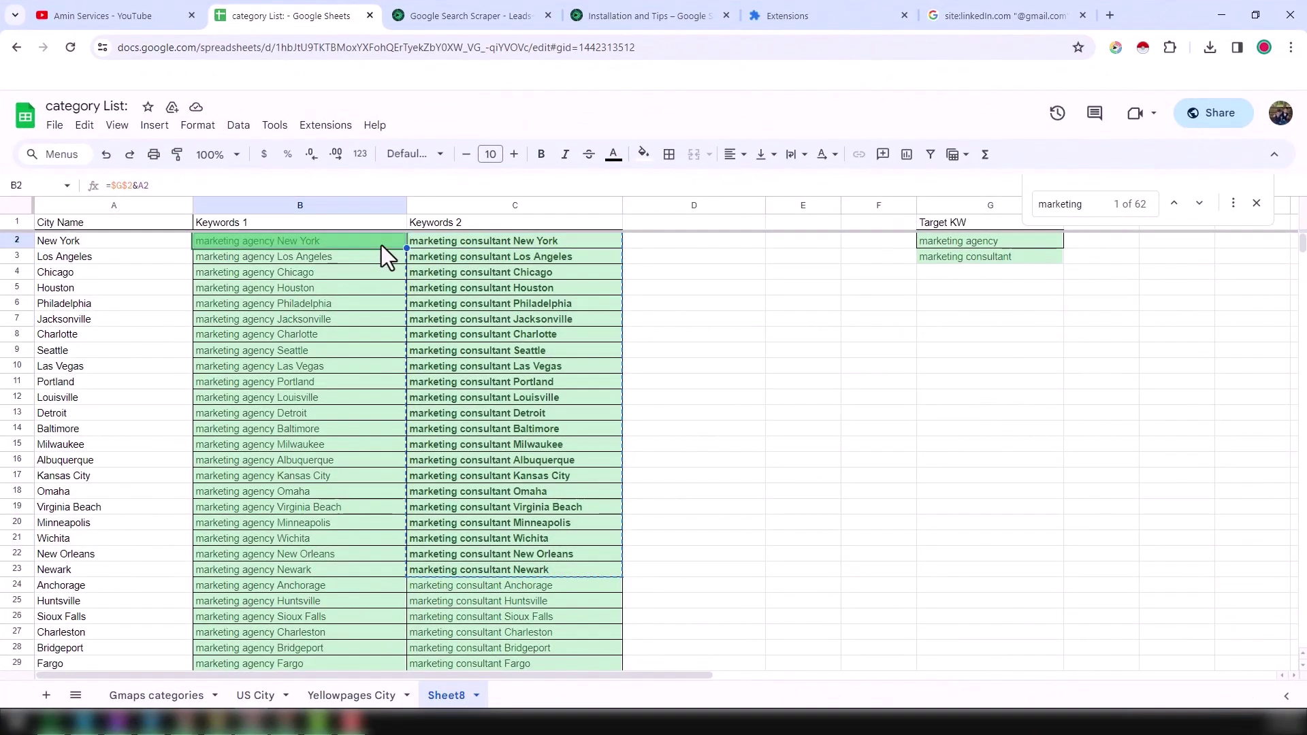
{"action": "left_click", "coordinate": [704, 243]}
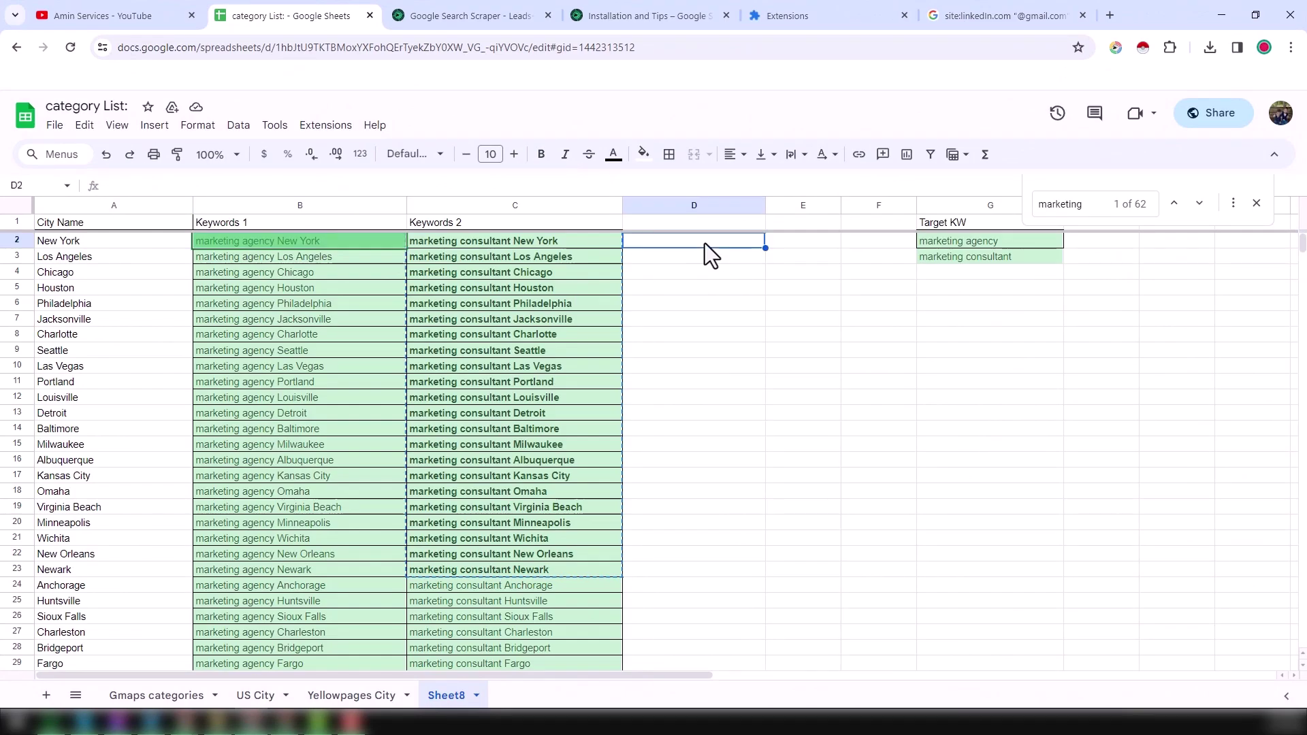
{"action": "left_click", "coordinate": [1007, 261]}
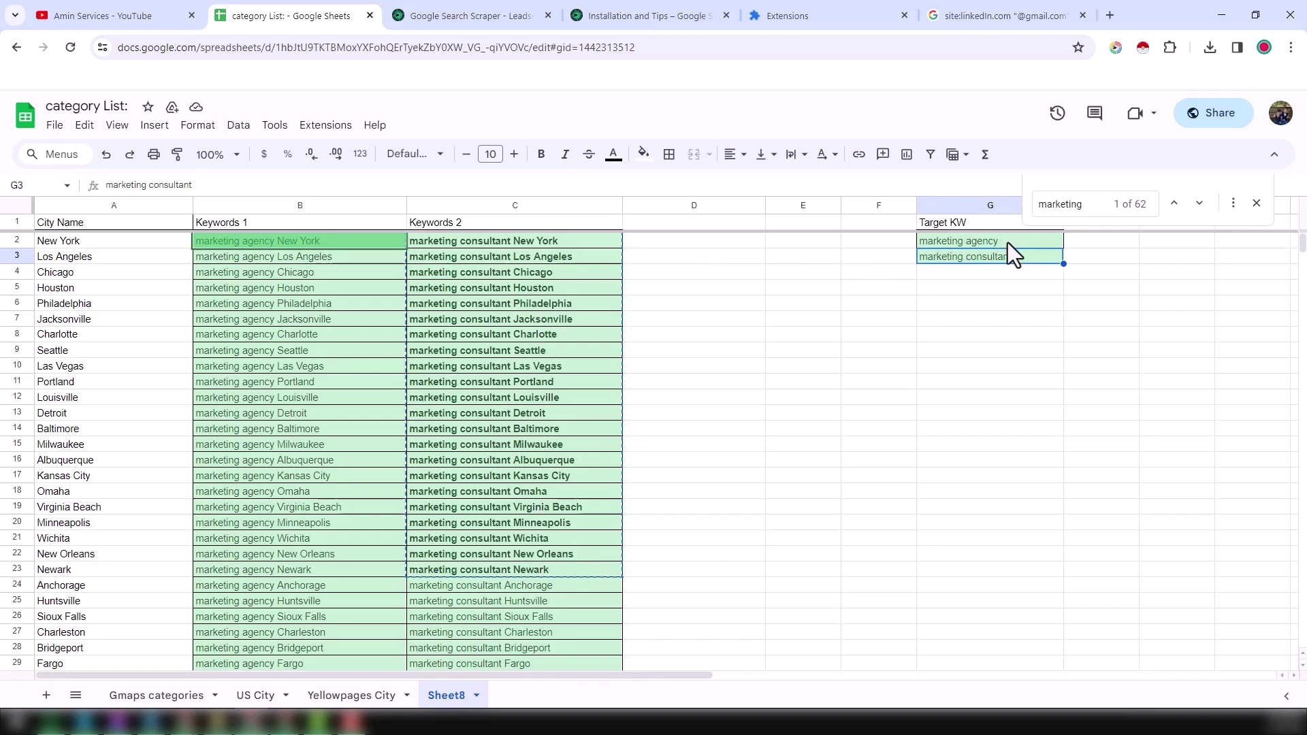
{"action": "left_click_drag", "start_coordinate": [1009, 242], "coordinate": [1007, 259]}
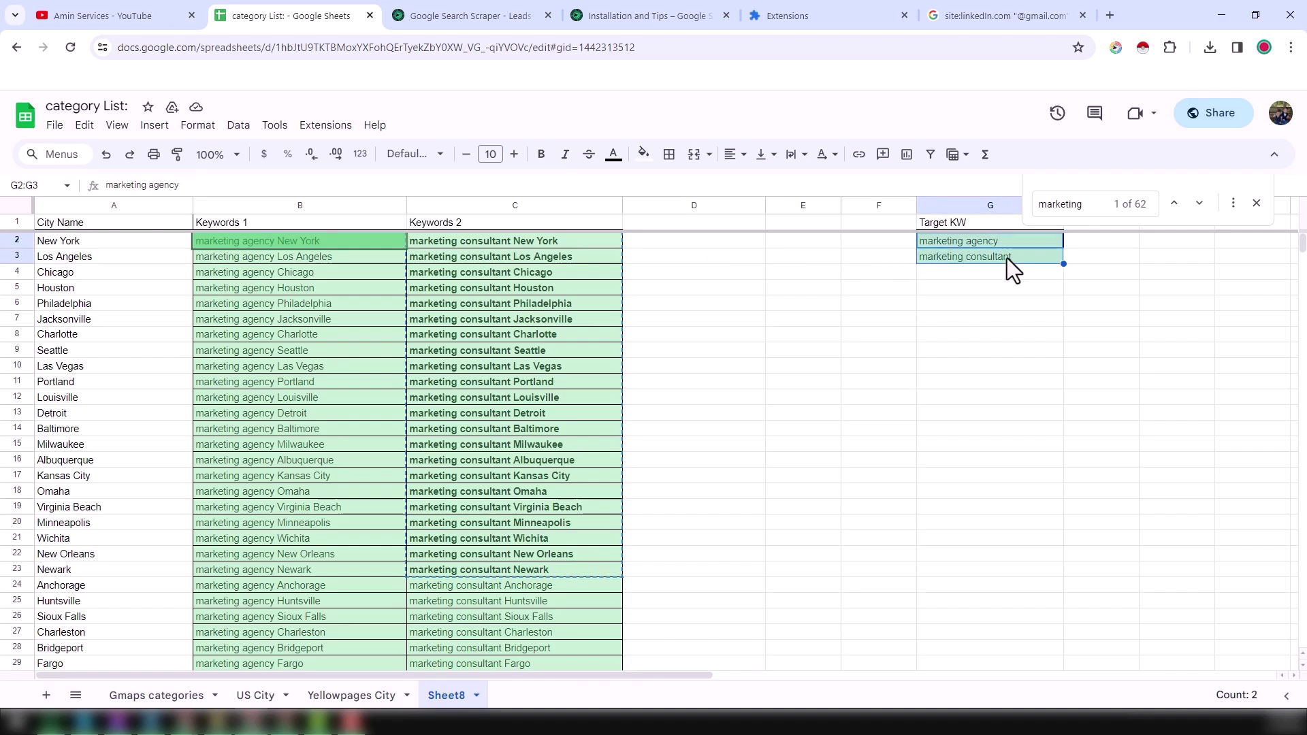
{"action": "left_click", "coordinate": [169, 247]}
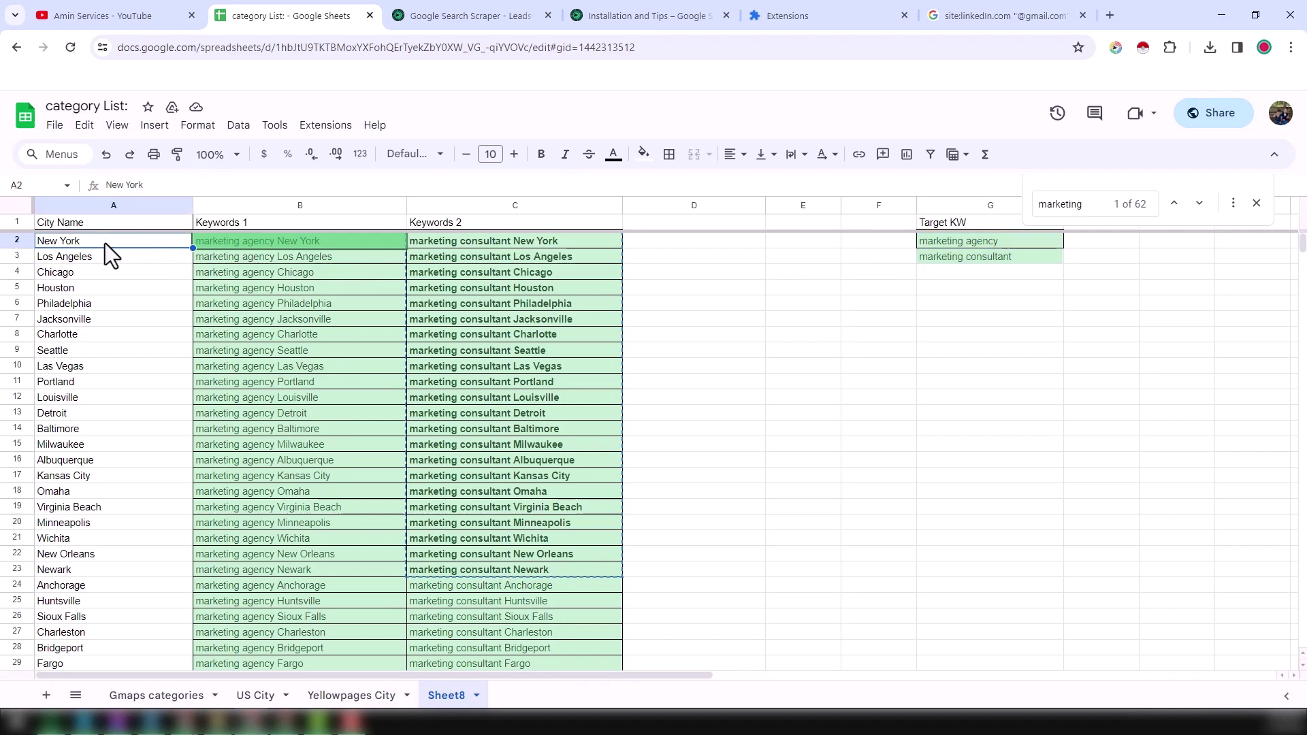
{"action": "left_click", "coordinate": [117, 205]}
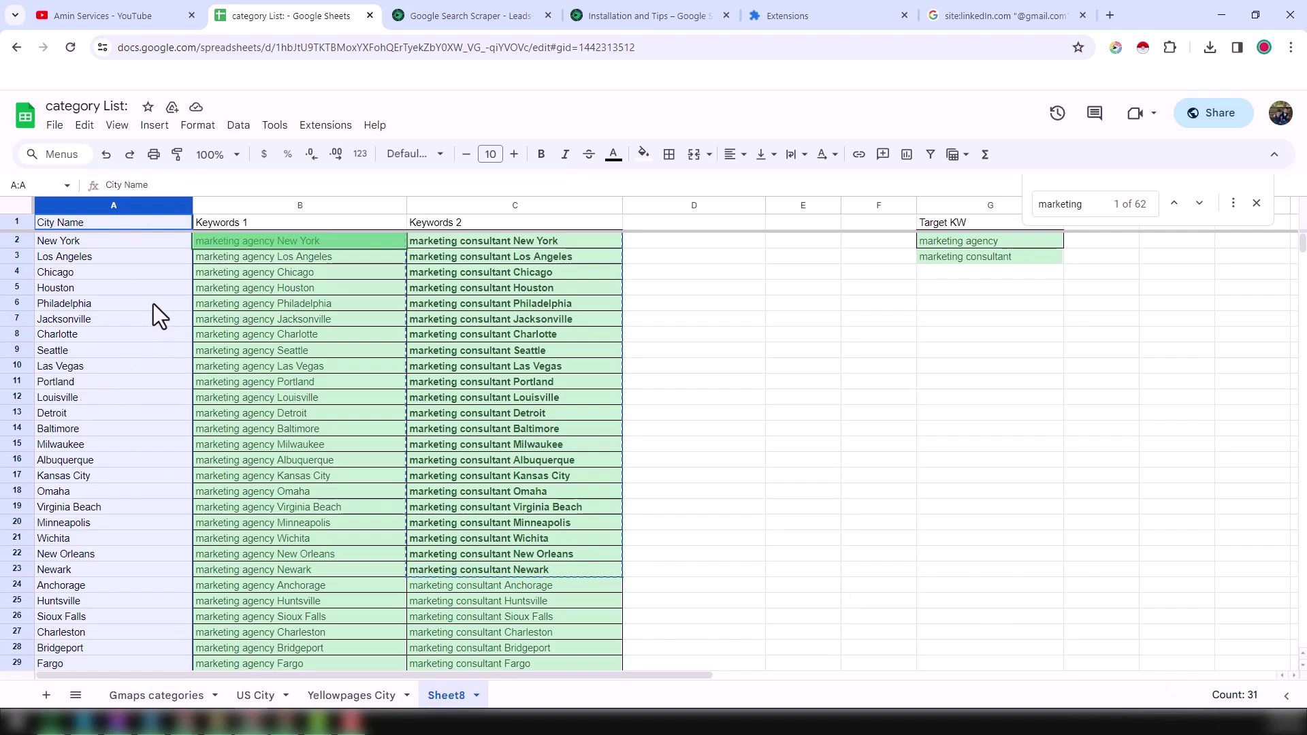
{"action": "left_click", "coordinate": [134, 246]}
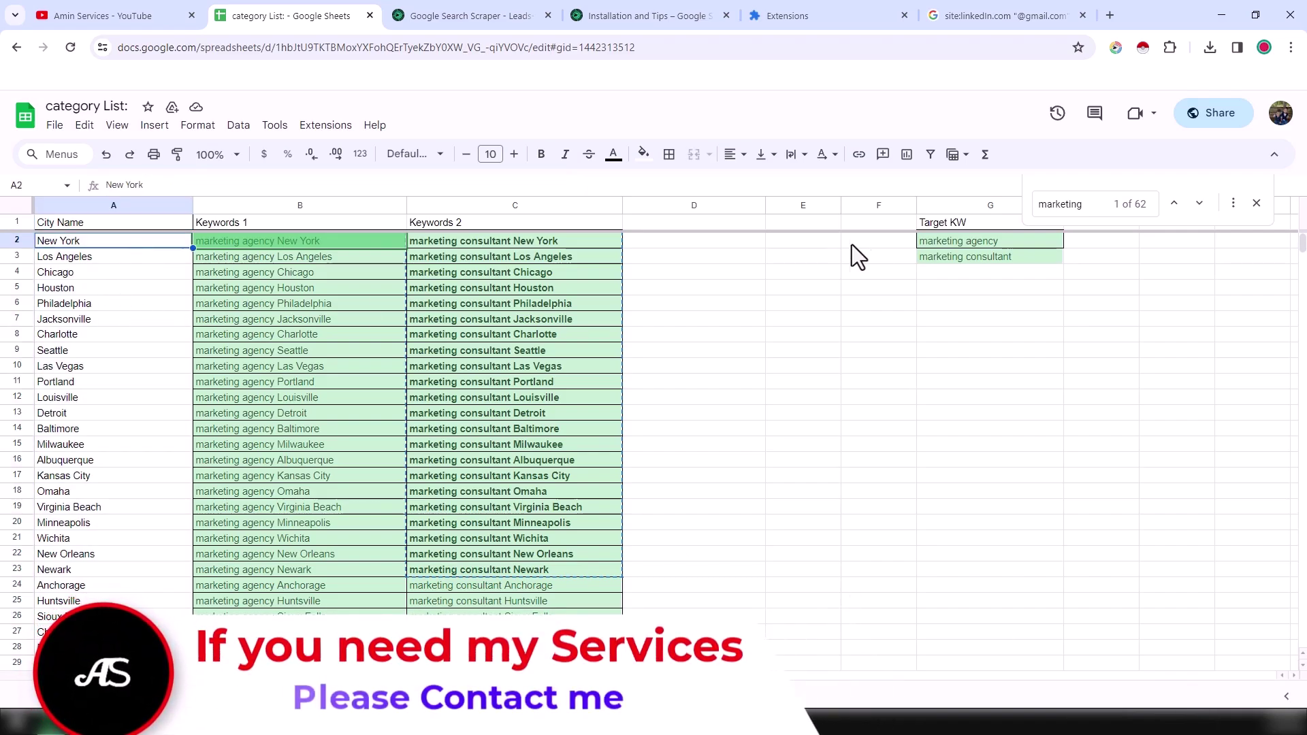
{"action": "left_click", "coordinate": [947, 242]}
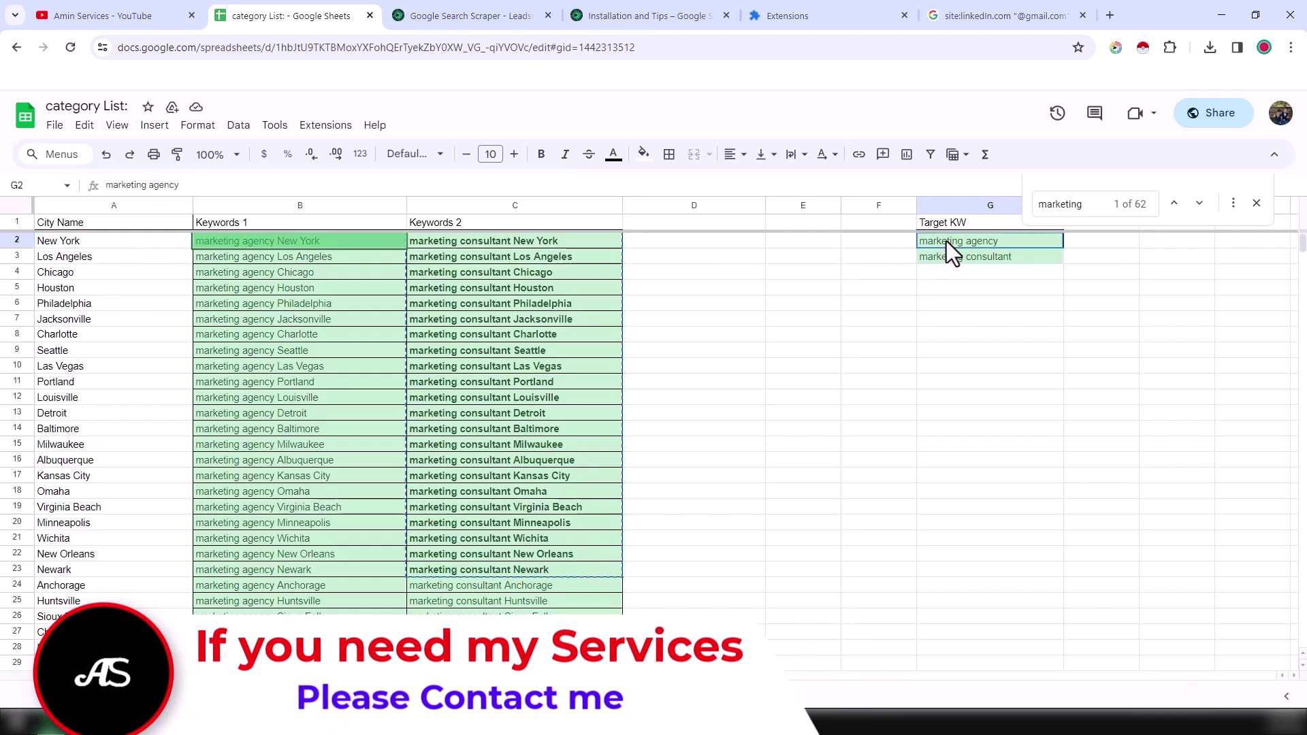
{"action": "left_click", "coordinate": [963, 259]}
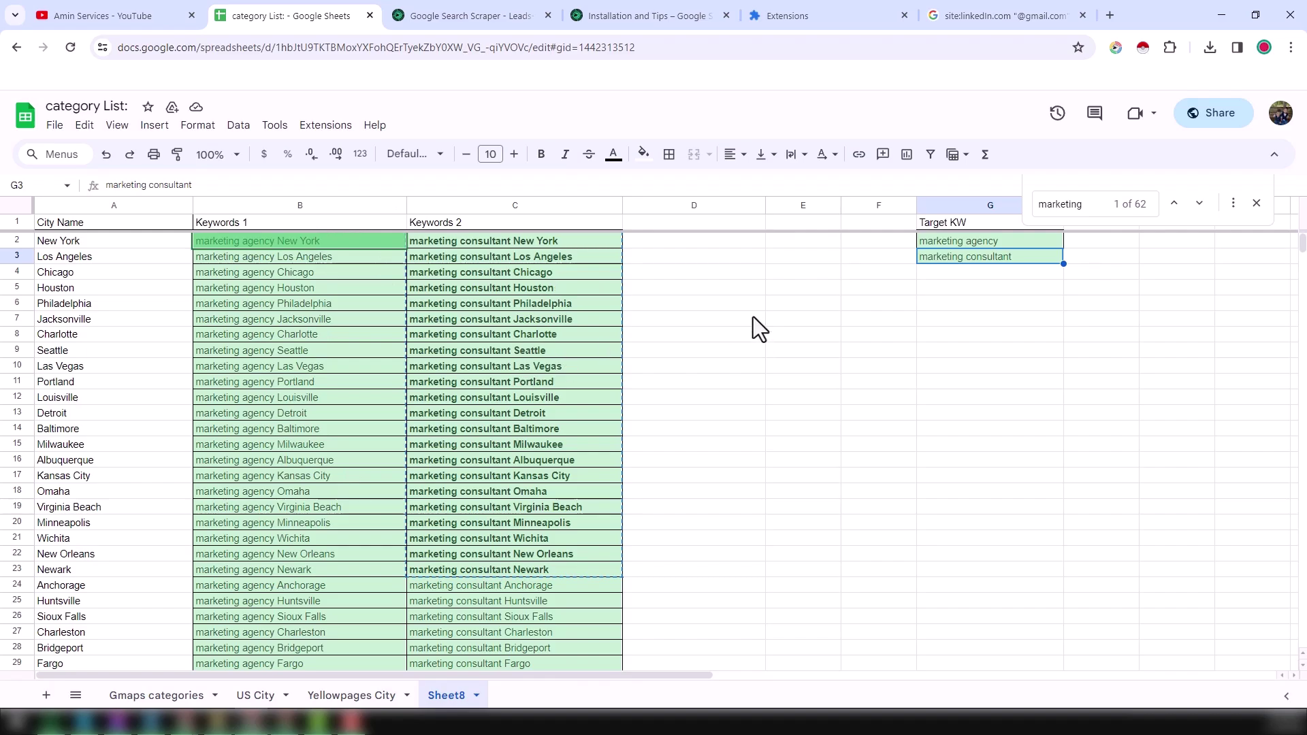
{"action": "left_click", "coordinate": [712, 202]}
{"action": "left_click", "coordinate": [744, 244]}
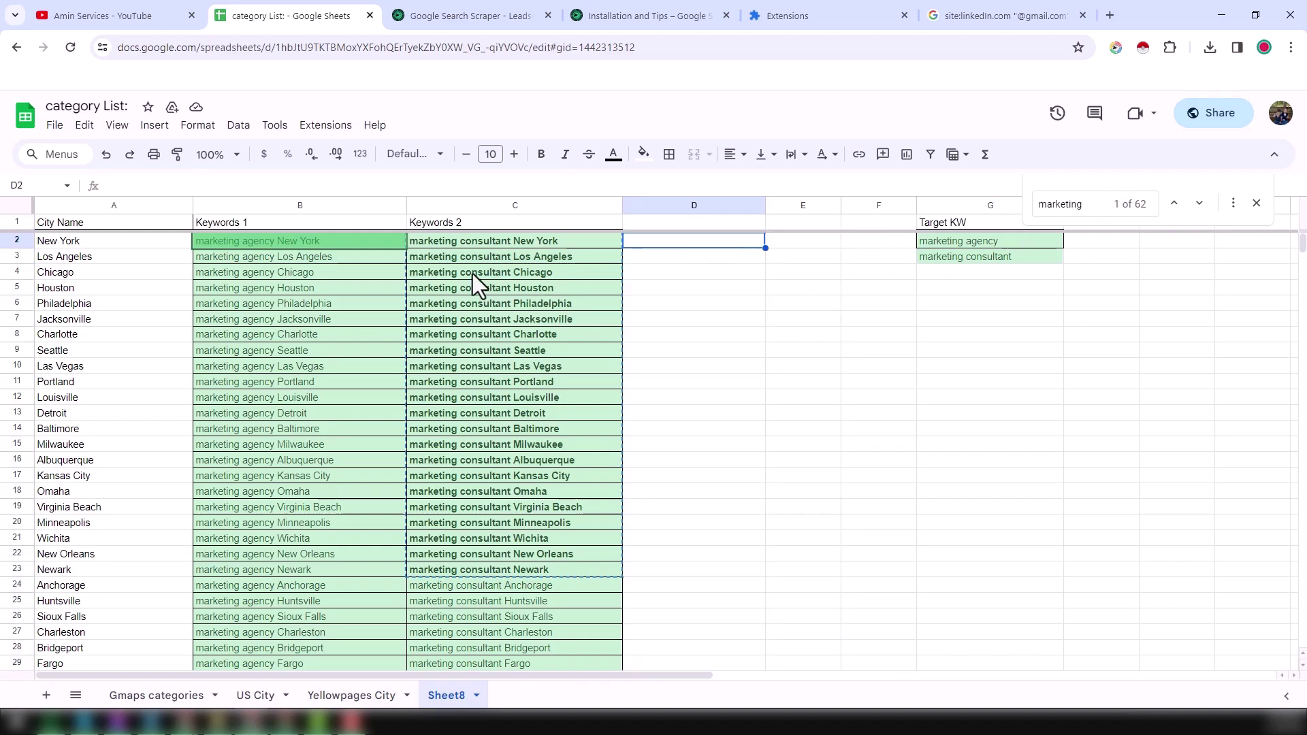
Copy all the marketing agency keywords in the Keywords 1 column, cells B2:B31.
{"action": "left_click", "coordinate": [382, 245]}
{"action": "scroll", "coordinate": [352, 360], "scroll_direction": "down", "scroll_amount": 2}
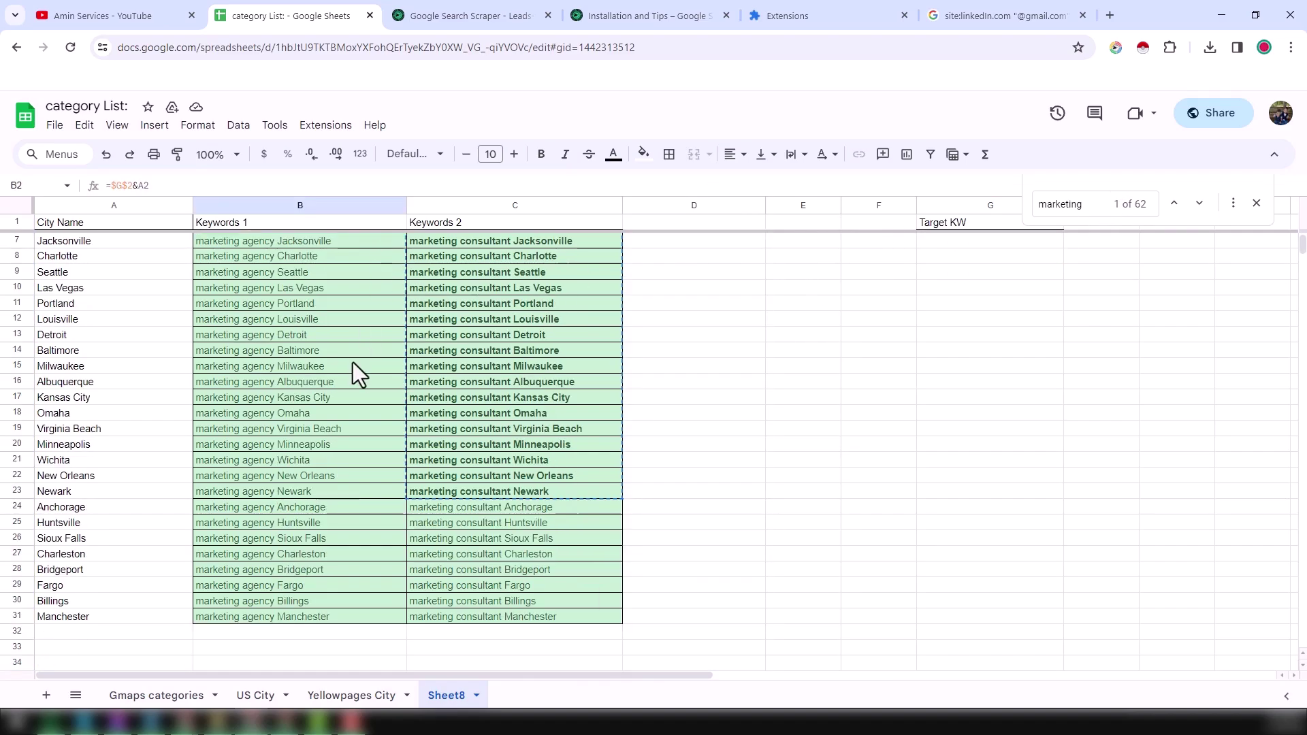
{"action": "left_click", "coordinate": [365, 615], "text": "shift"}
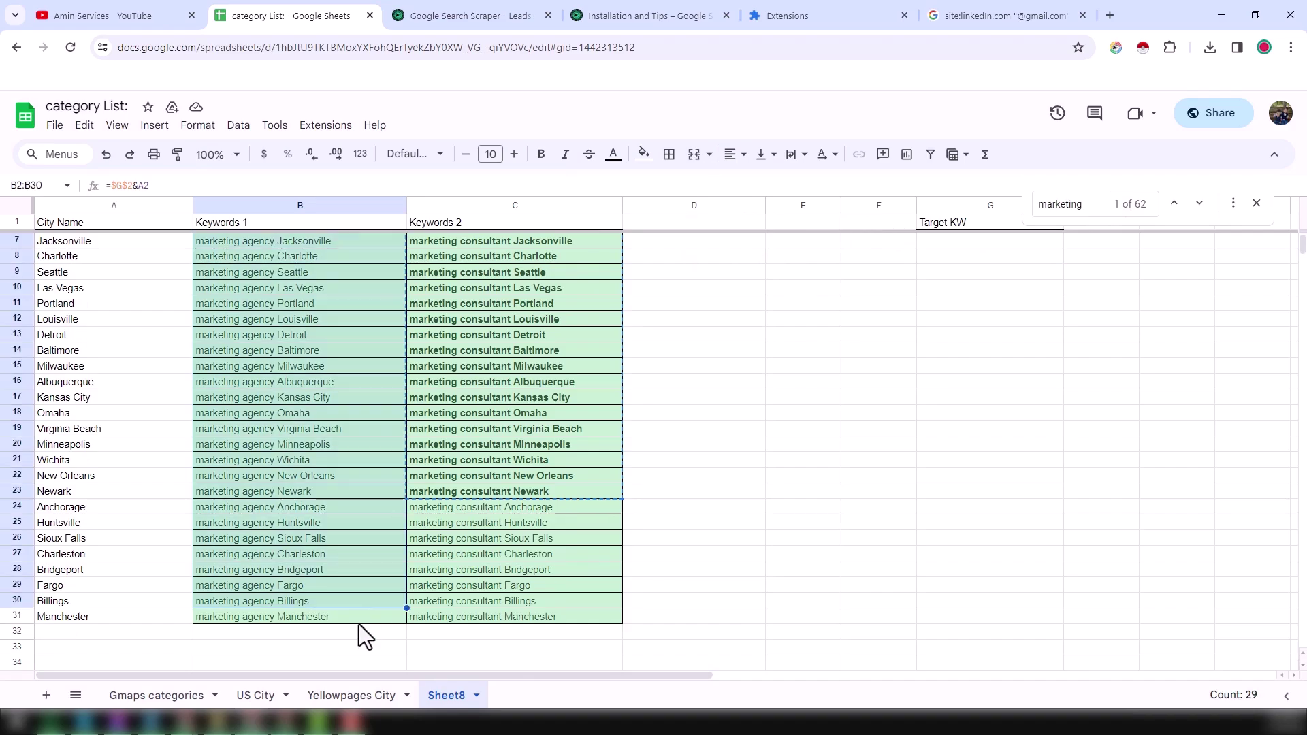
{"action": "key", "text": "ctrl+c"}
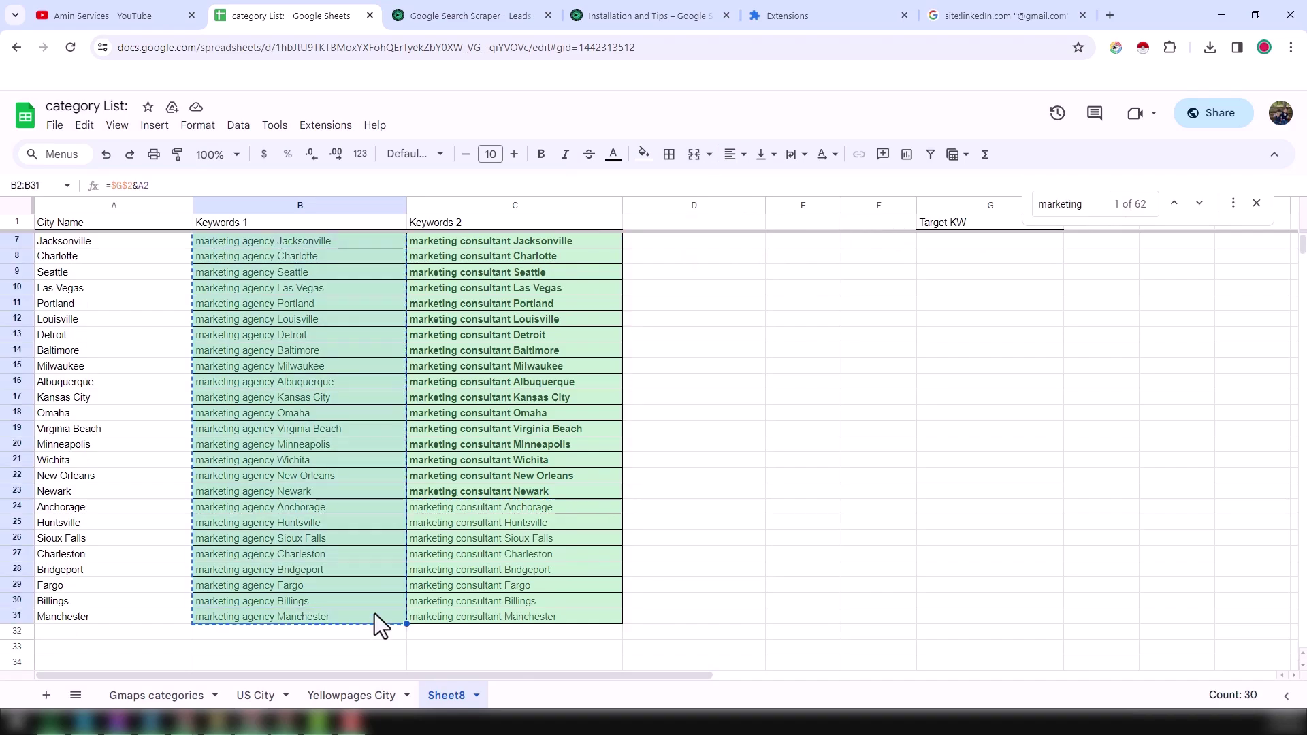
Open the Leads Sniper Google Search Scraper extension and paste the copied marketing agency keywords into its keyword list.
{"action": "scroll", "coordinate": [334, 500], "scroll_direction": "up", "scroll_amount": 2}
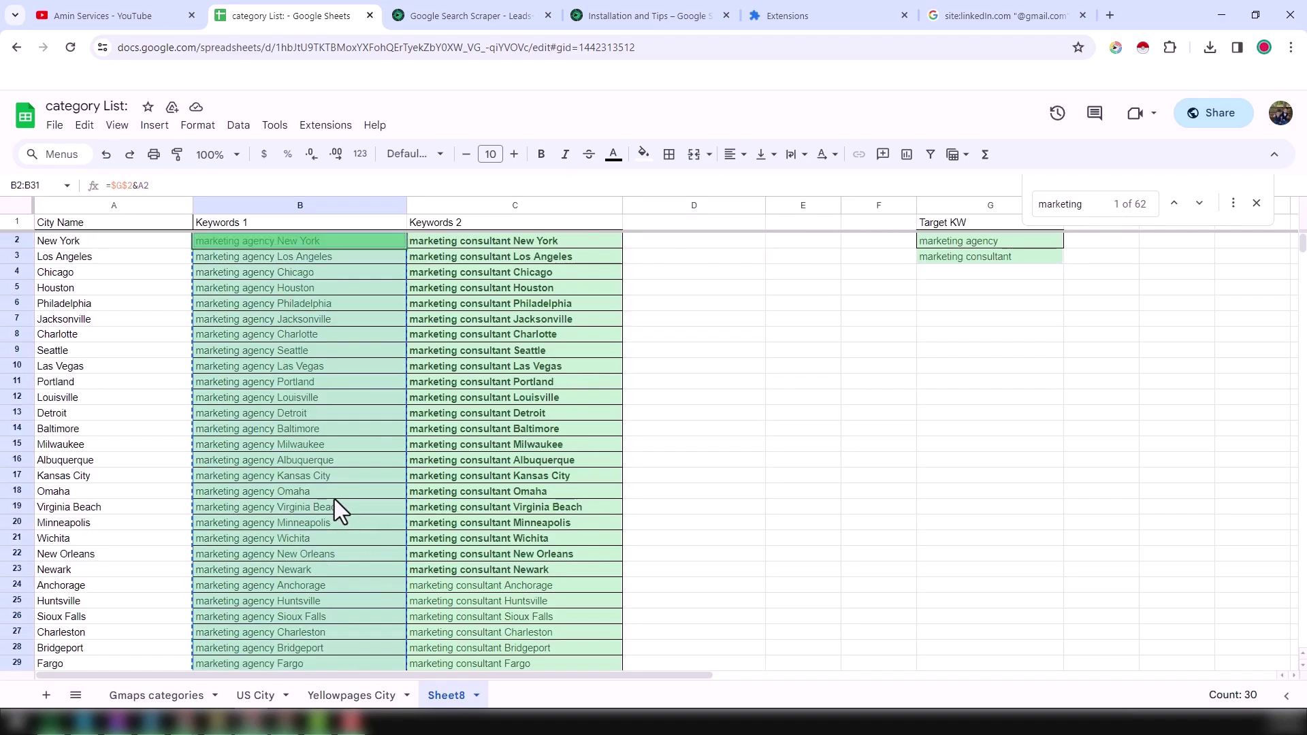
{"action": "left_click", "coordinate": [1115, 47]}
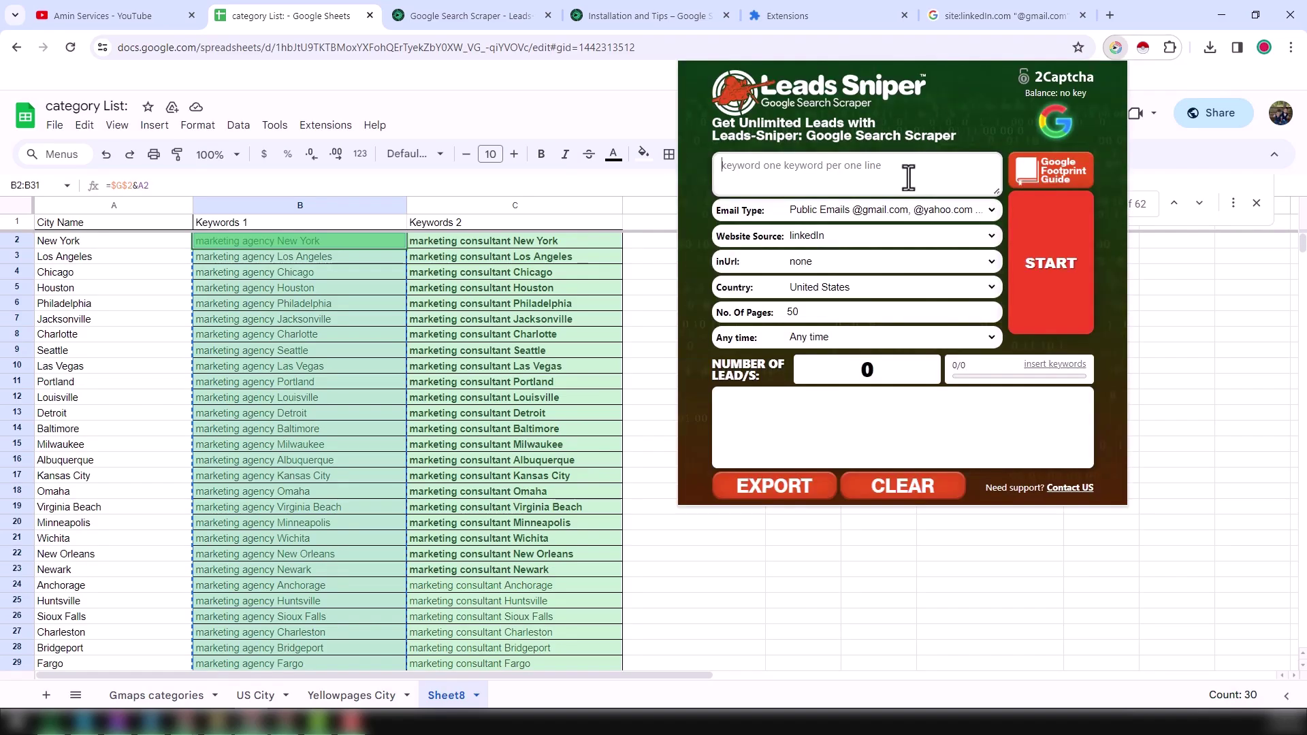
{"action": "left_click", "coordinate": [908, 177]}
{"action": "key", "text": "ctrl+v"}
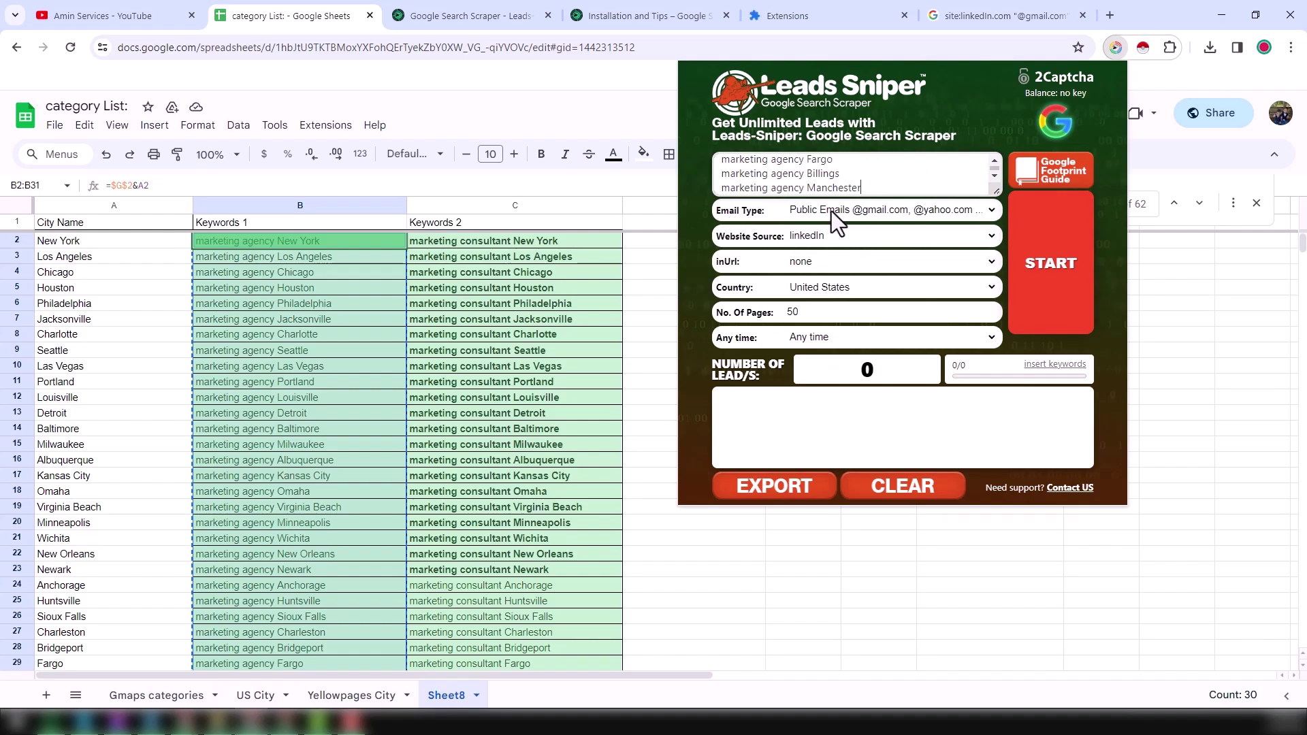
Keep the scraper's email type on Public Emails and choose linkedIn as the website source.
{"action": "left_click", "coordinate": [859, 211]}
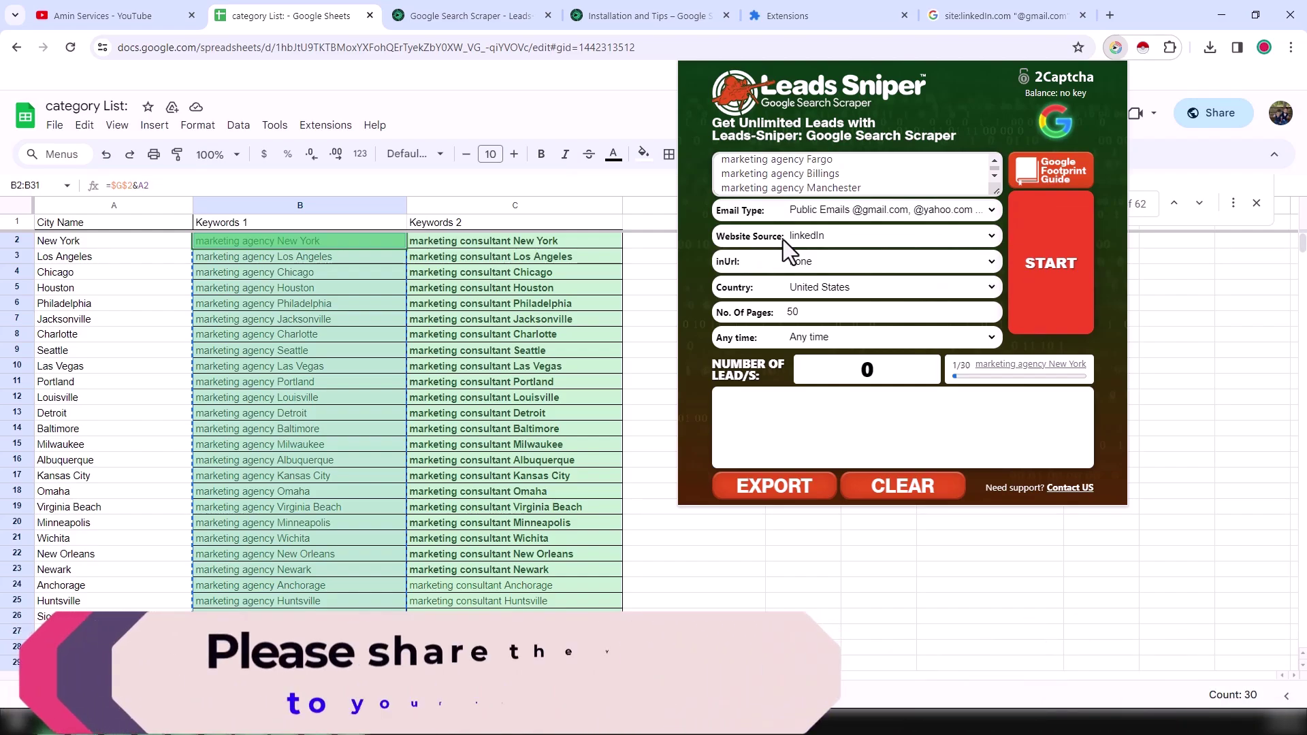
{"action": "left_click", "coordinate": [850, 235]}
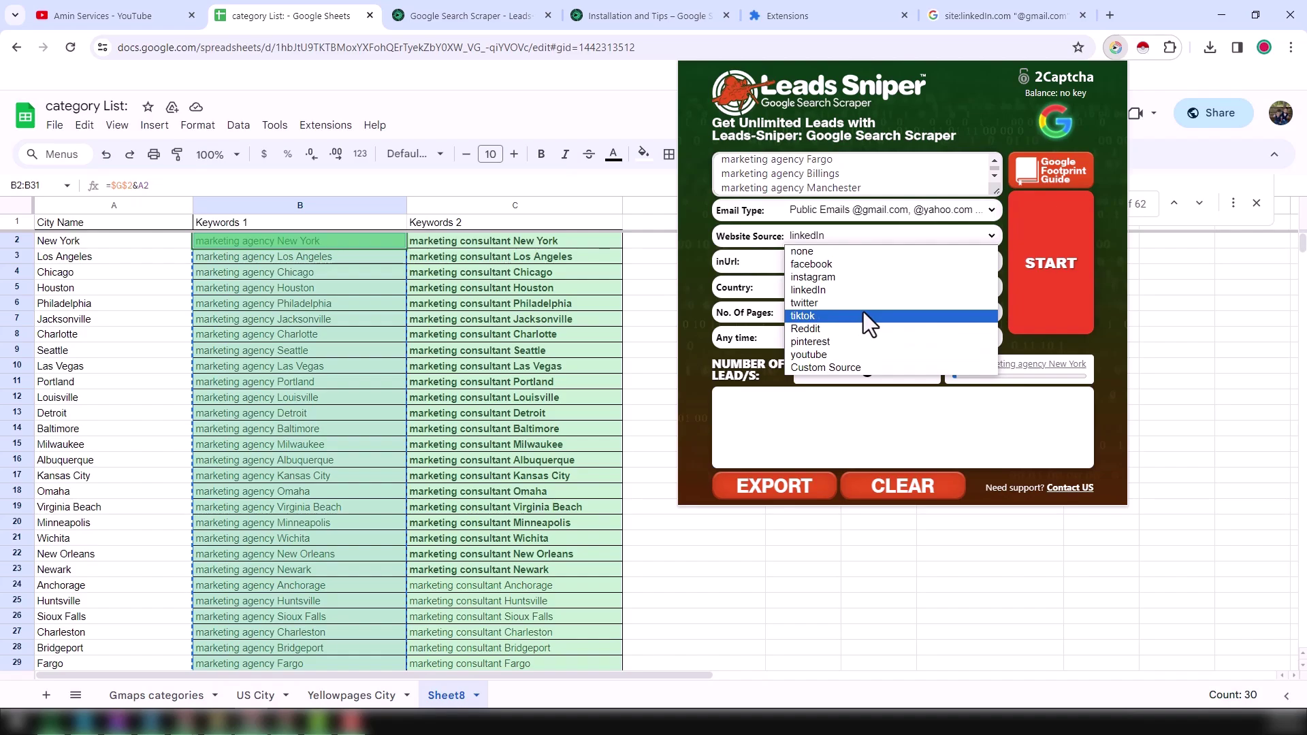
{"action": "left_click", "coordinate": [825, 295]}
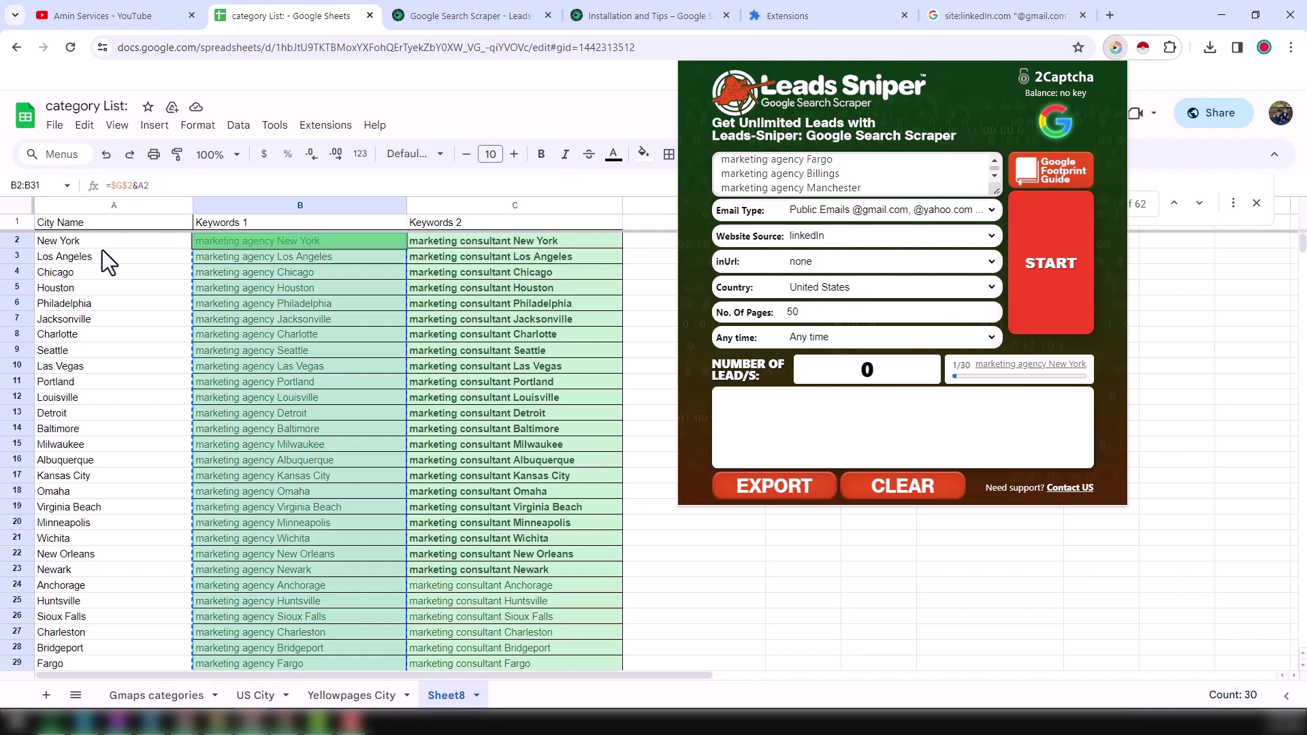
Choose United States as the country and Any time as the time range, and start scraping the marketing agency keywords.
{"action": "left_click", "coordinate": [845, 291]}
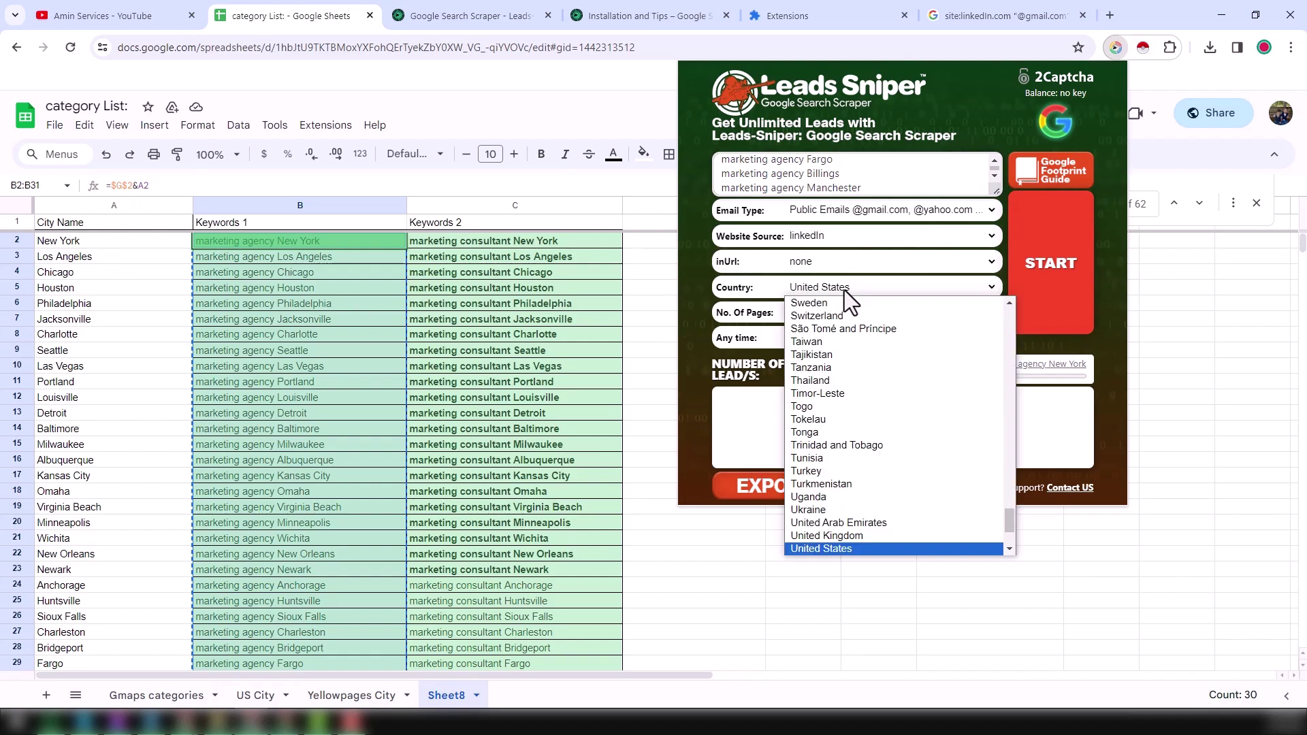
{"action": "left_click", "coordinate": [846, 550]}
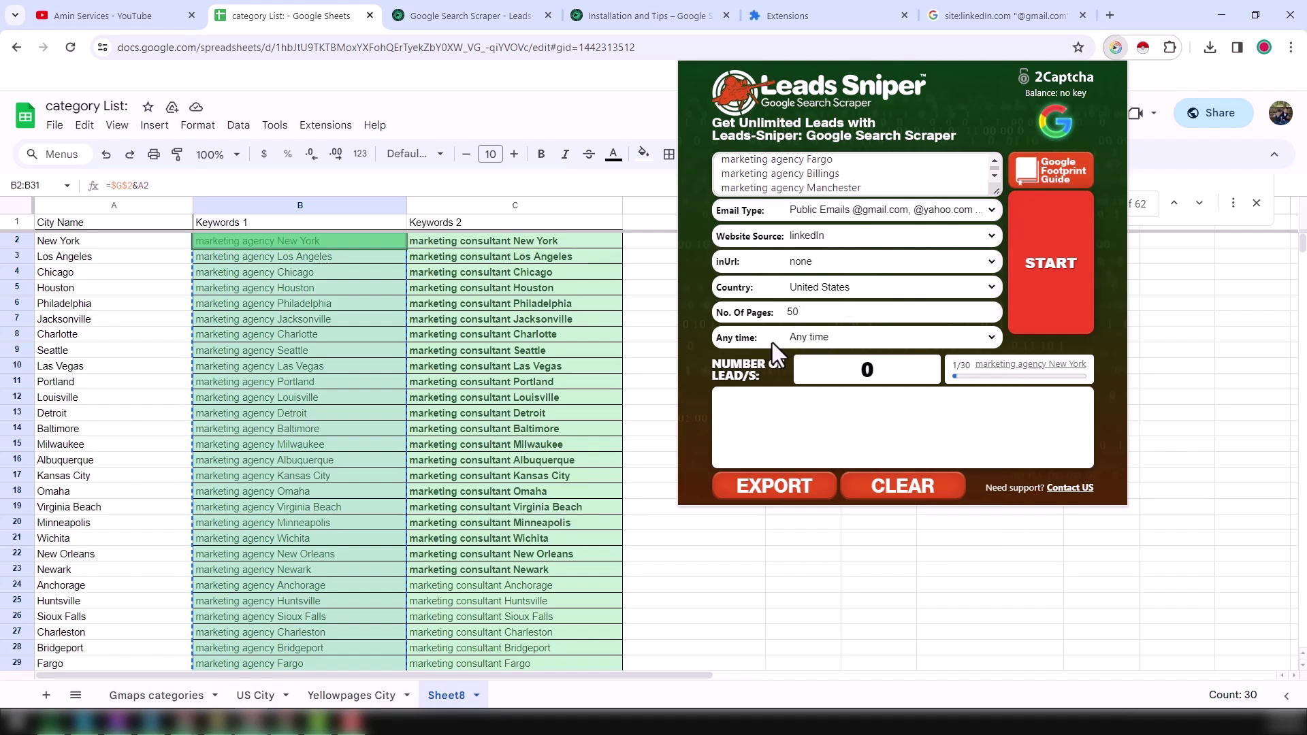
{"action": "left_click", "coordinate": [839, 338]}
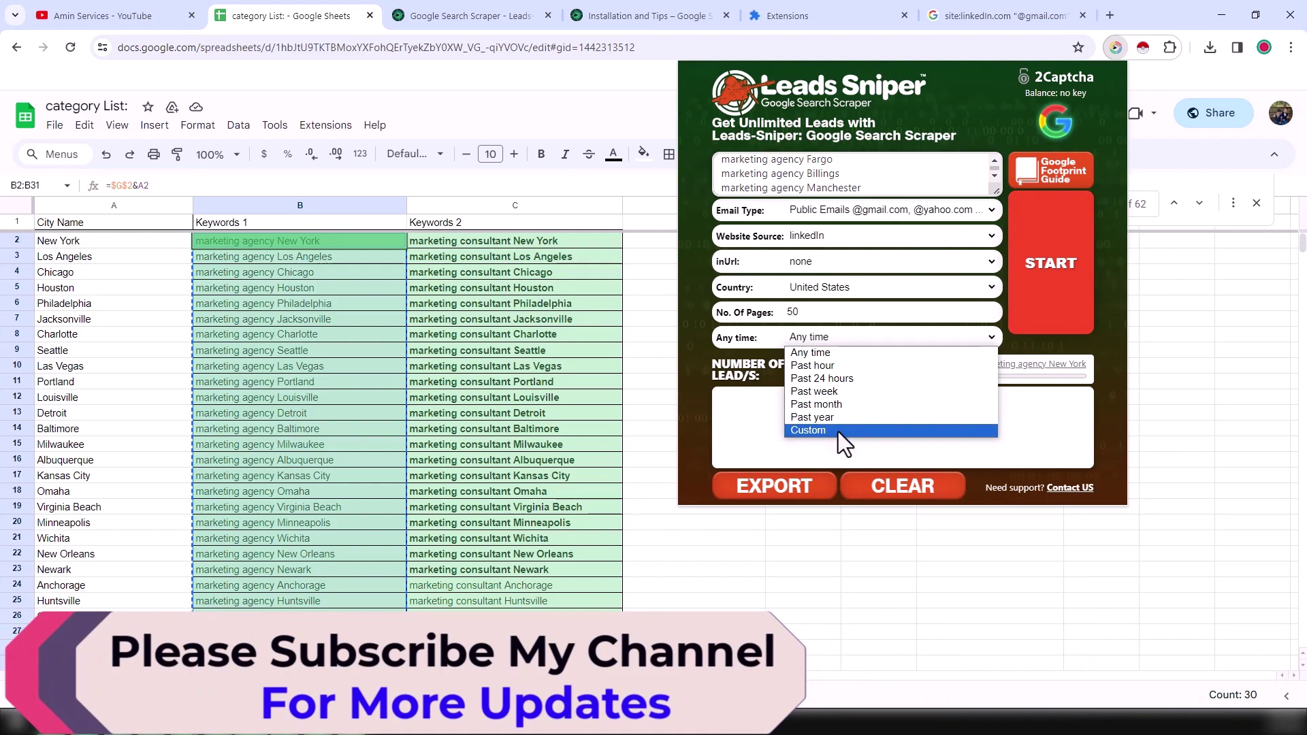
{"action": "left_click", "coordinate": [838, 355]}
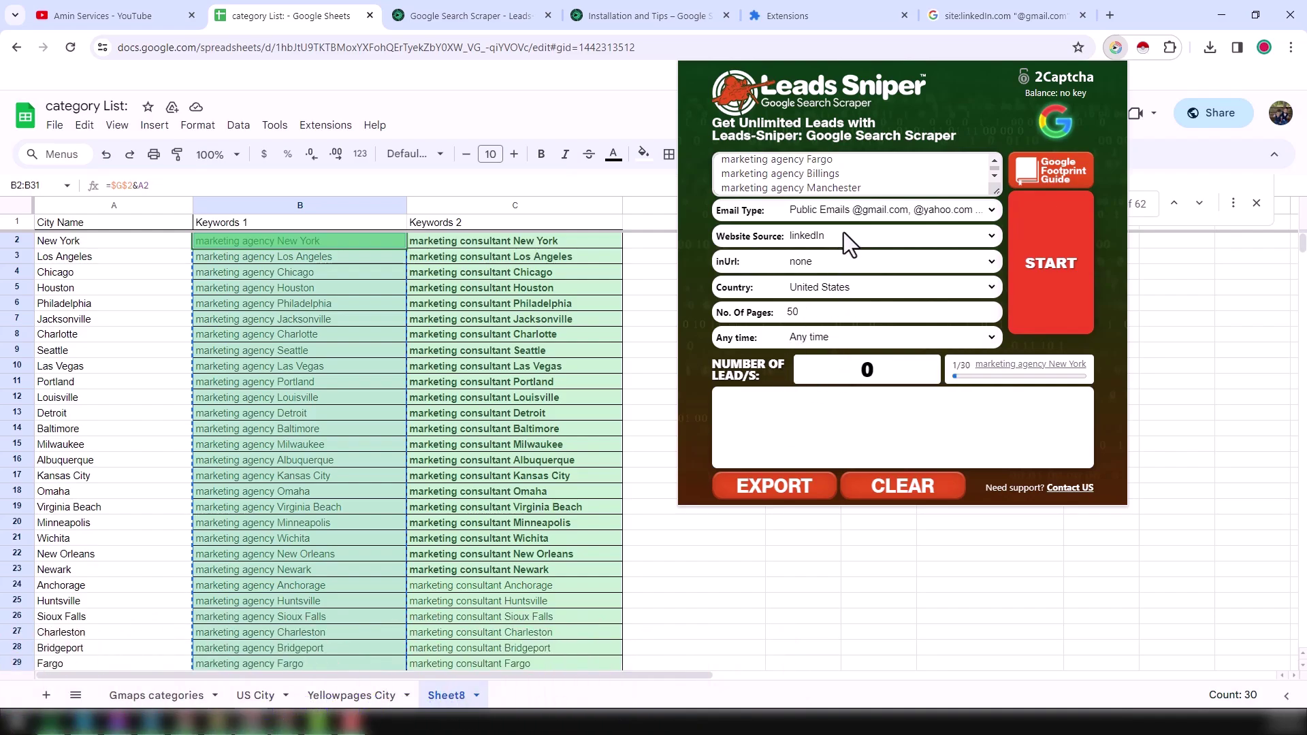
{"action": "left_click", "coordinate": [1055, 268]}
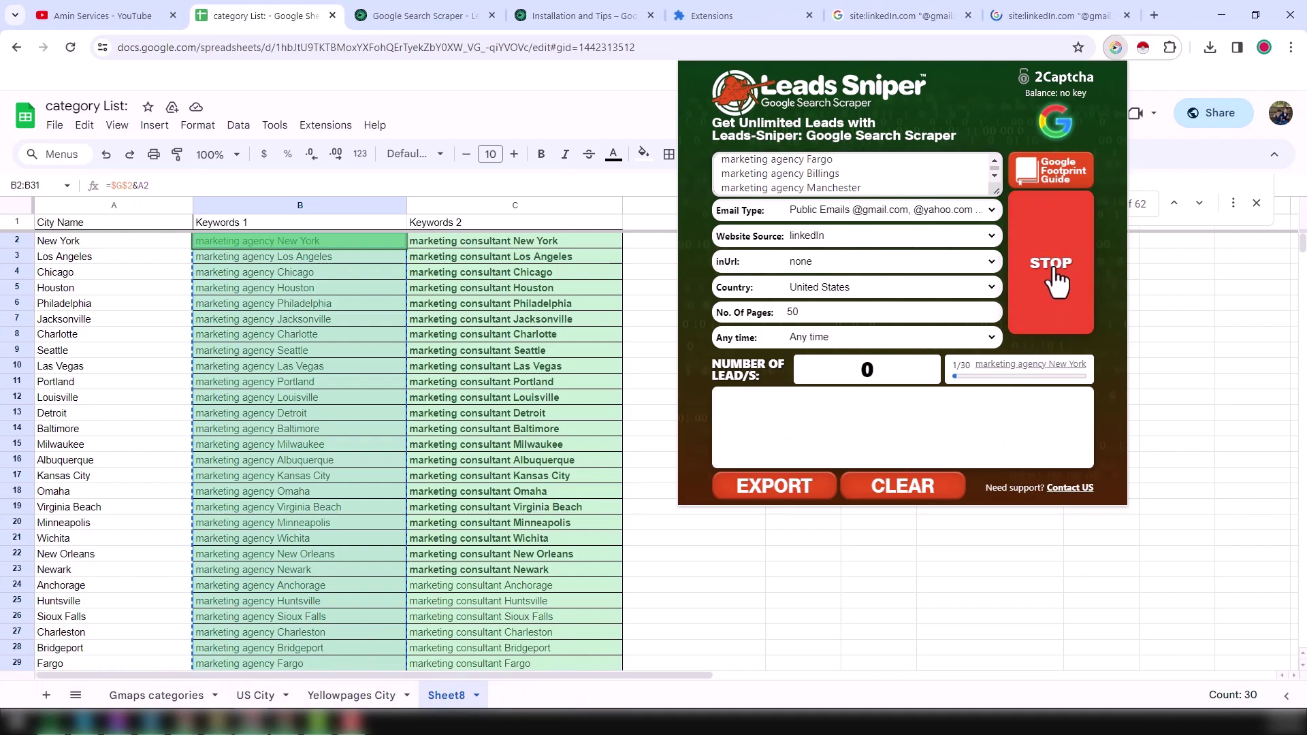
Review the scraper's Google results for the marketing agency keywords and check the collected leads in the extension.
{"action": "left_click", "coordinate": [1067, 16]}
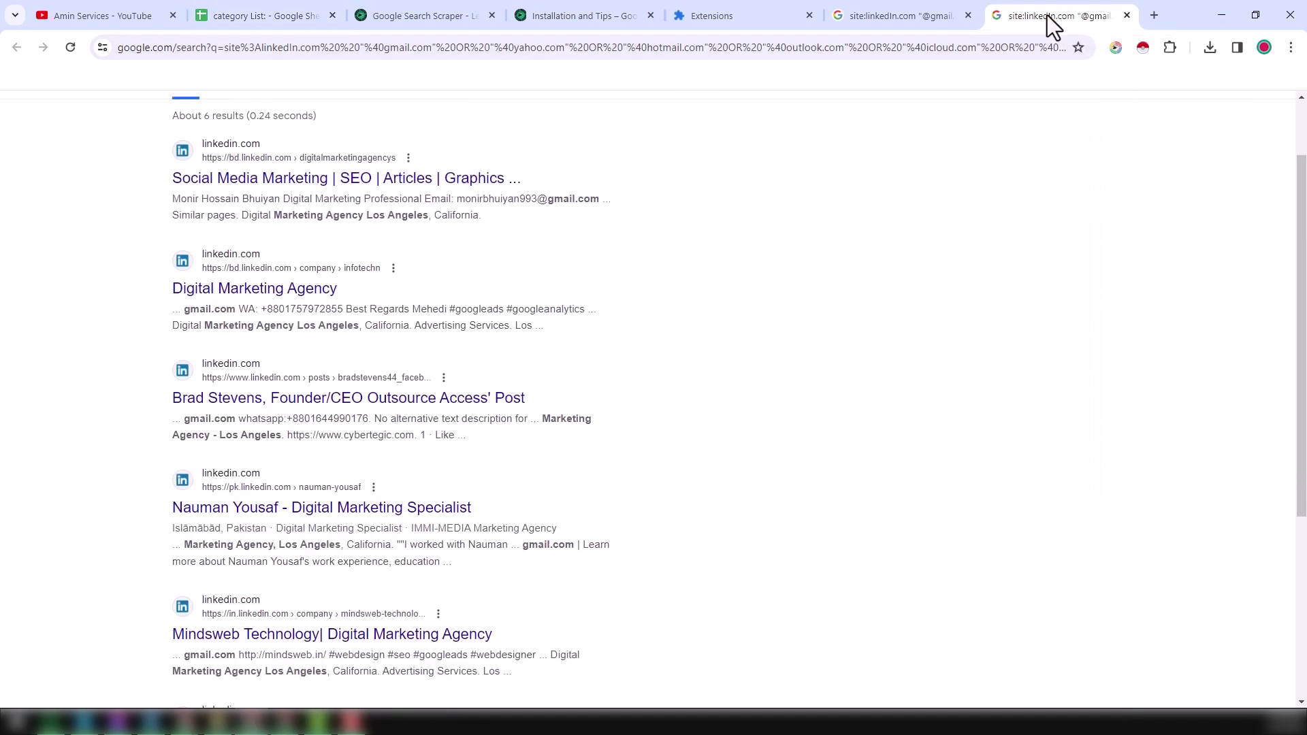
{"action": "left_click", "coordinate": [969, 15]}
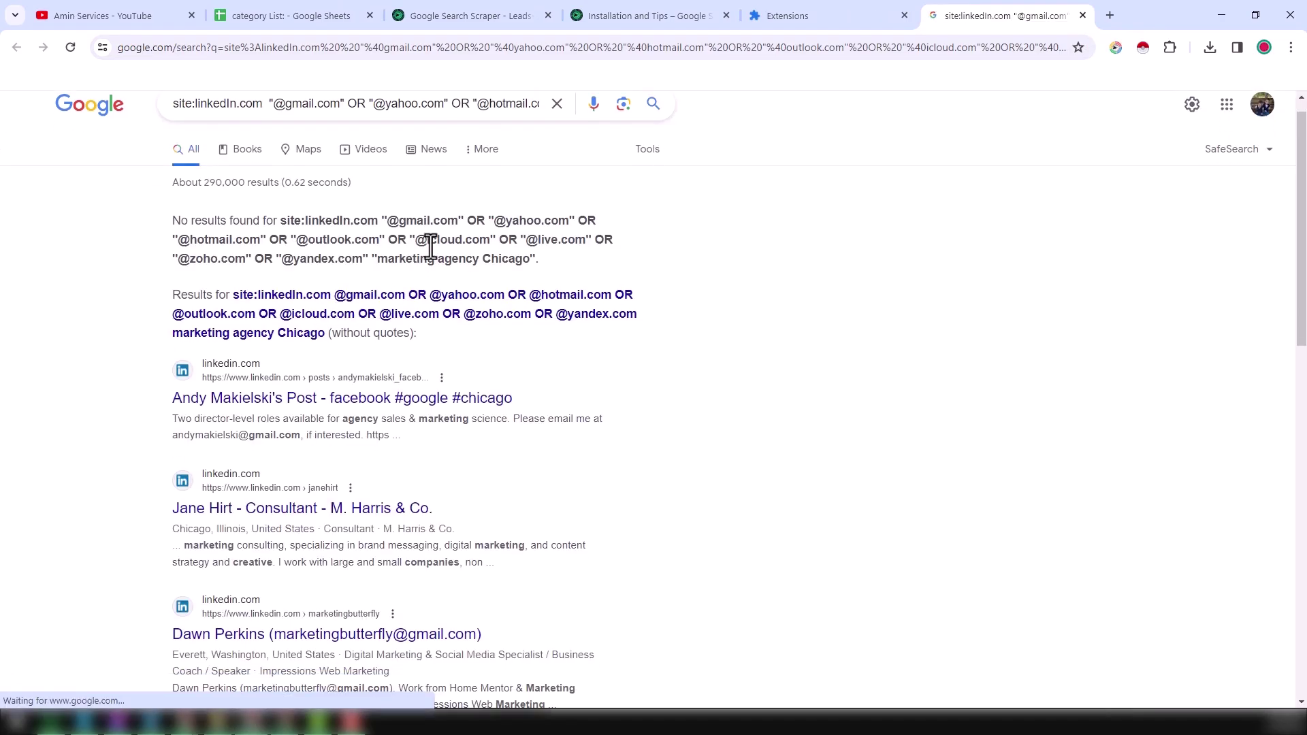
{"action": "scroll", "coordinate": [431, 247], "scroll_direction": "down", "scroll_amount": 2}
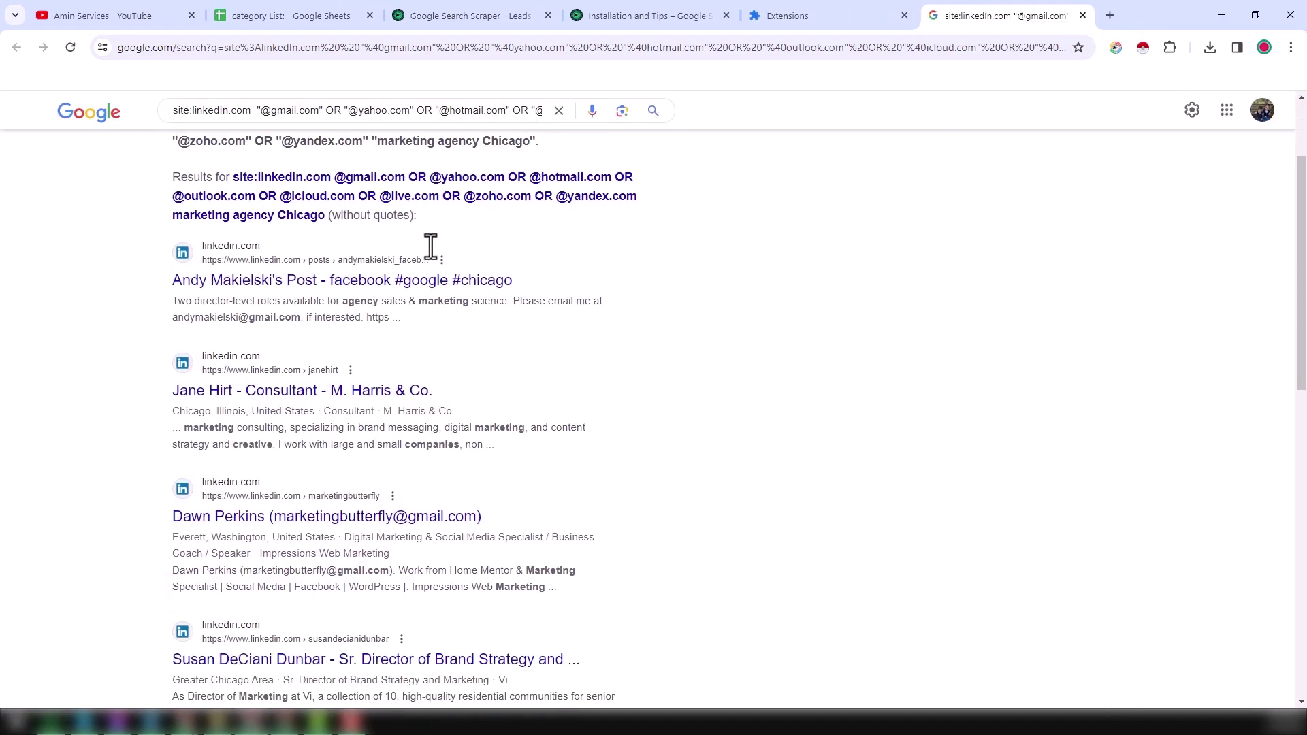
{"action": "scroll", "coordinate": [431, 247], "scroll_direction": "down", "scroll_amount": 3}
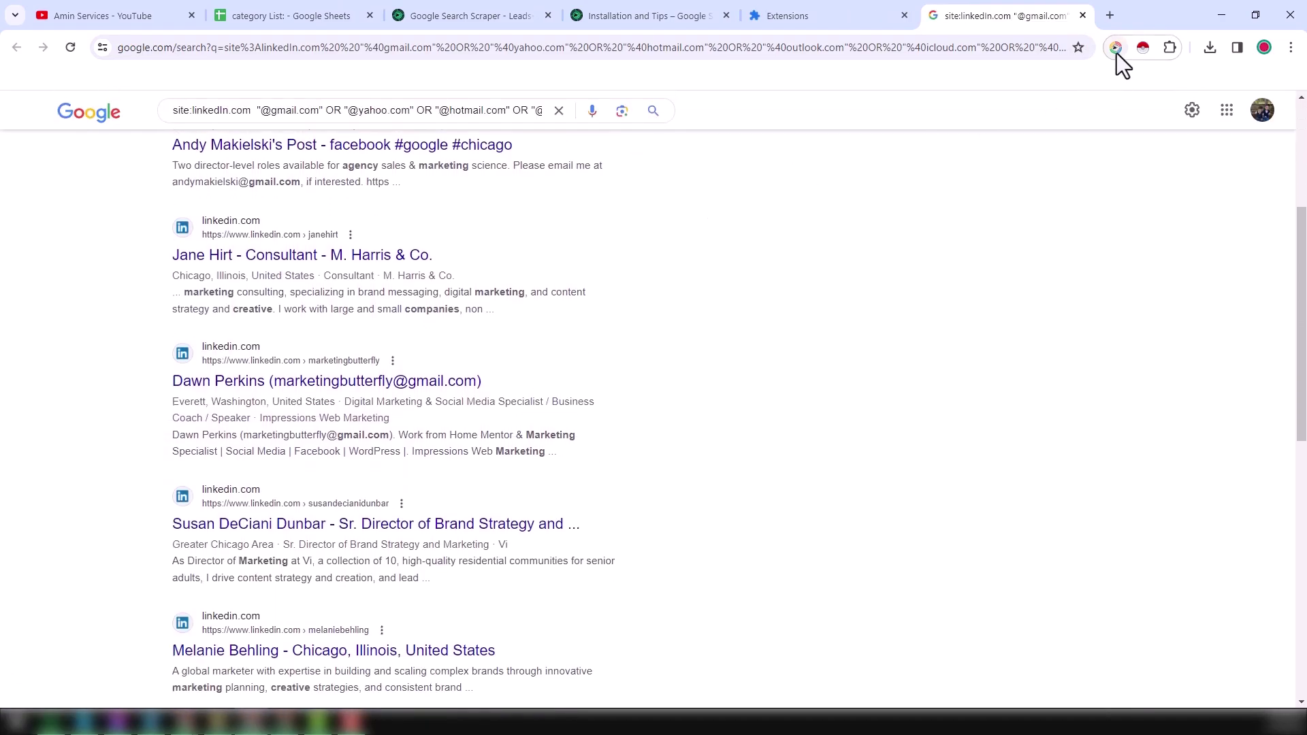
{"action": "left_click", "coordinate": [1117, 49]}
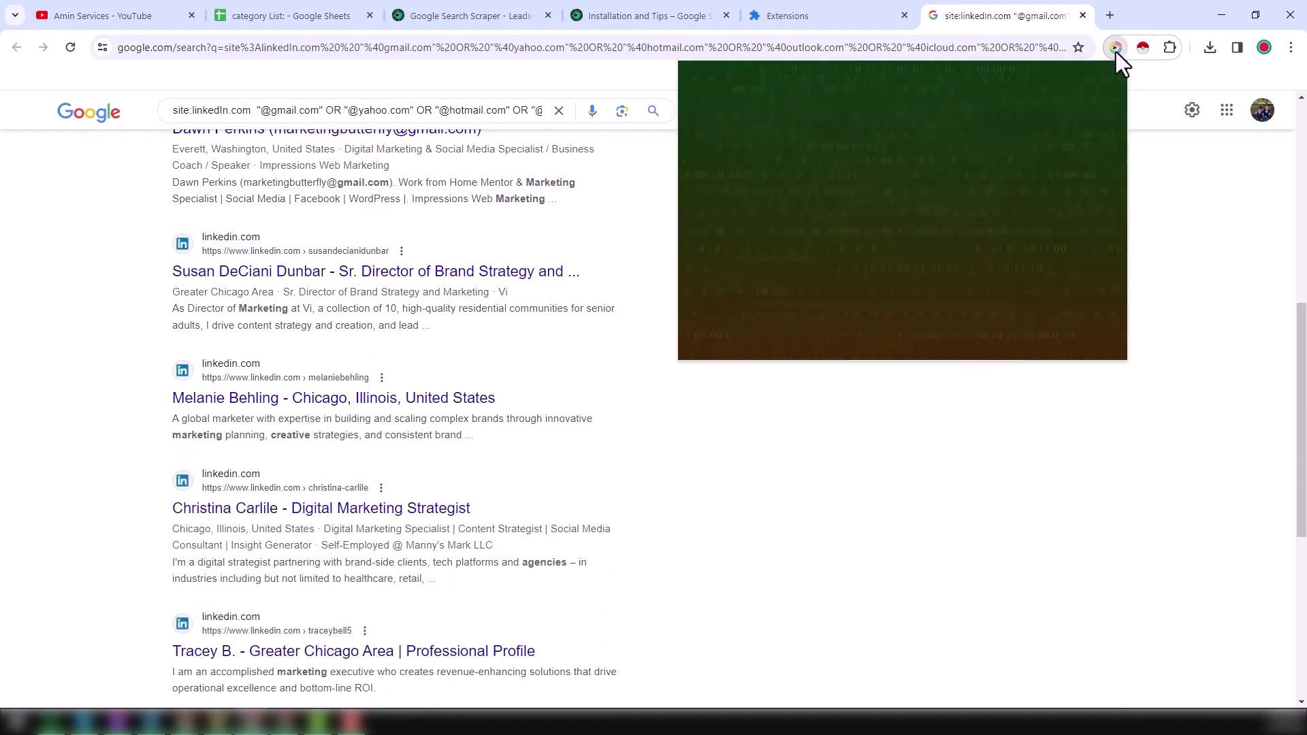
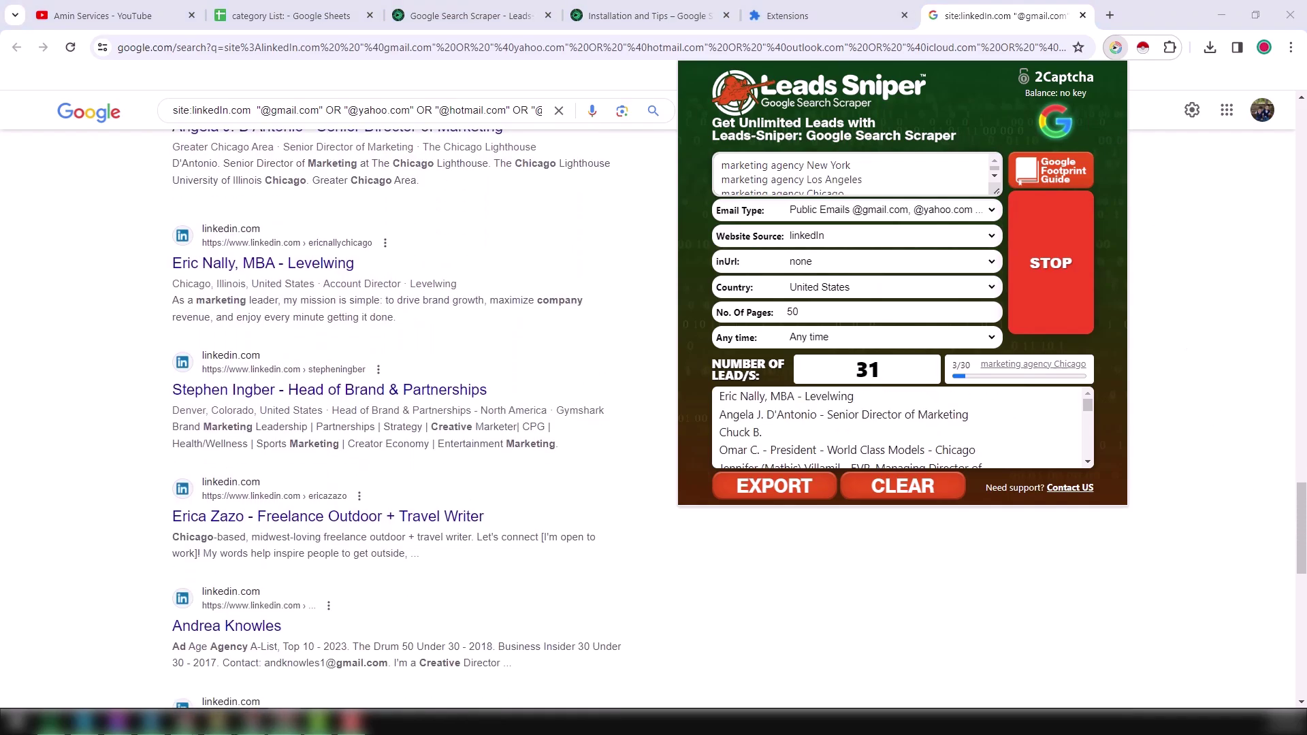
Open a separate Chrome window with its own Leads Sniper extension, maximize it, and minimize it to get back to the first window.
{"action": "key", "text": "ctrl+n"}
{"action": "left_click_drag", "start_coordinate": [656, 118], "coordinate": [475, 117]}
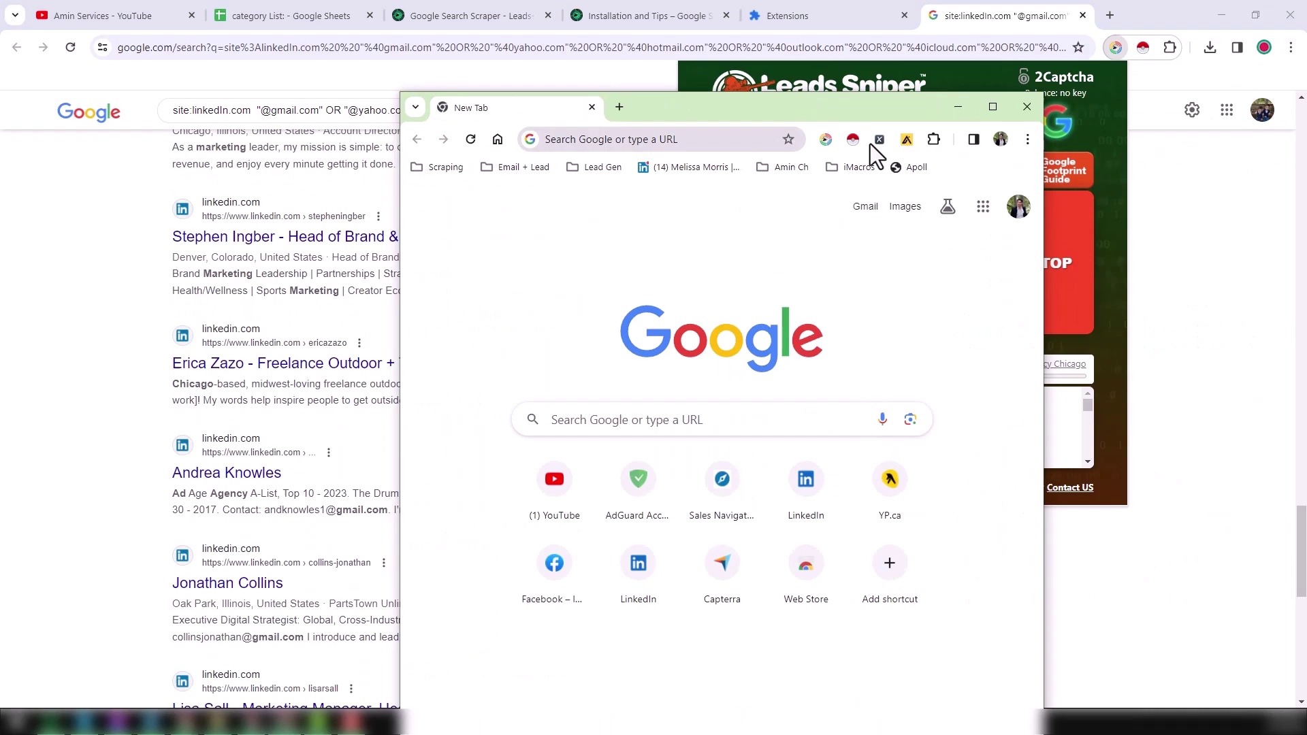
{"action": "left_click", "coordinate": [999, 113]}
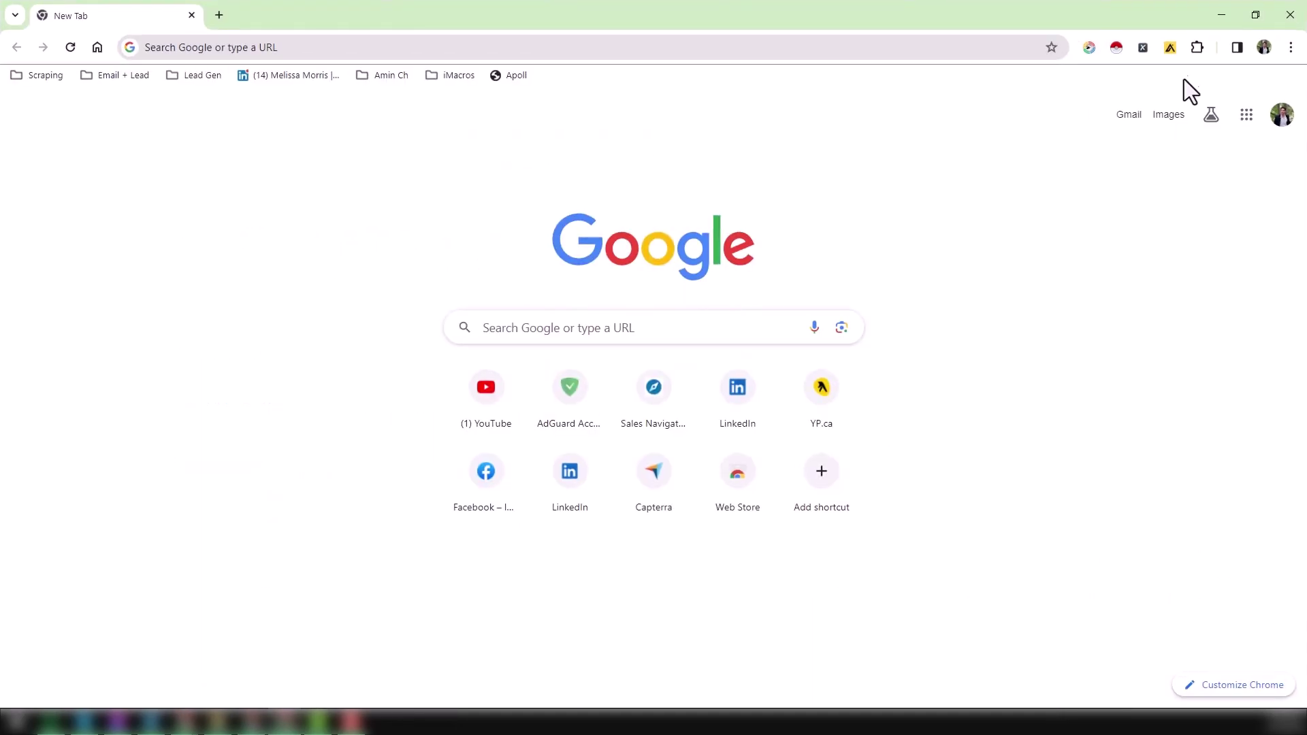
{"action": "left_click", "coordinate": [1223, 17]}
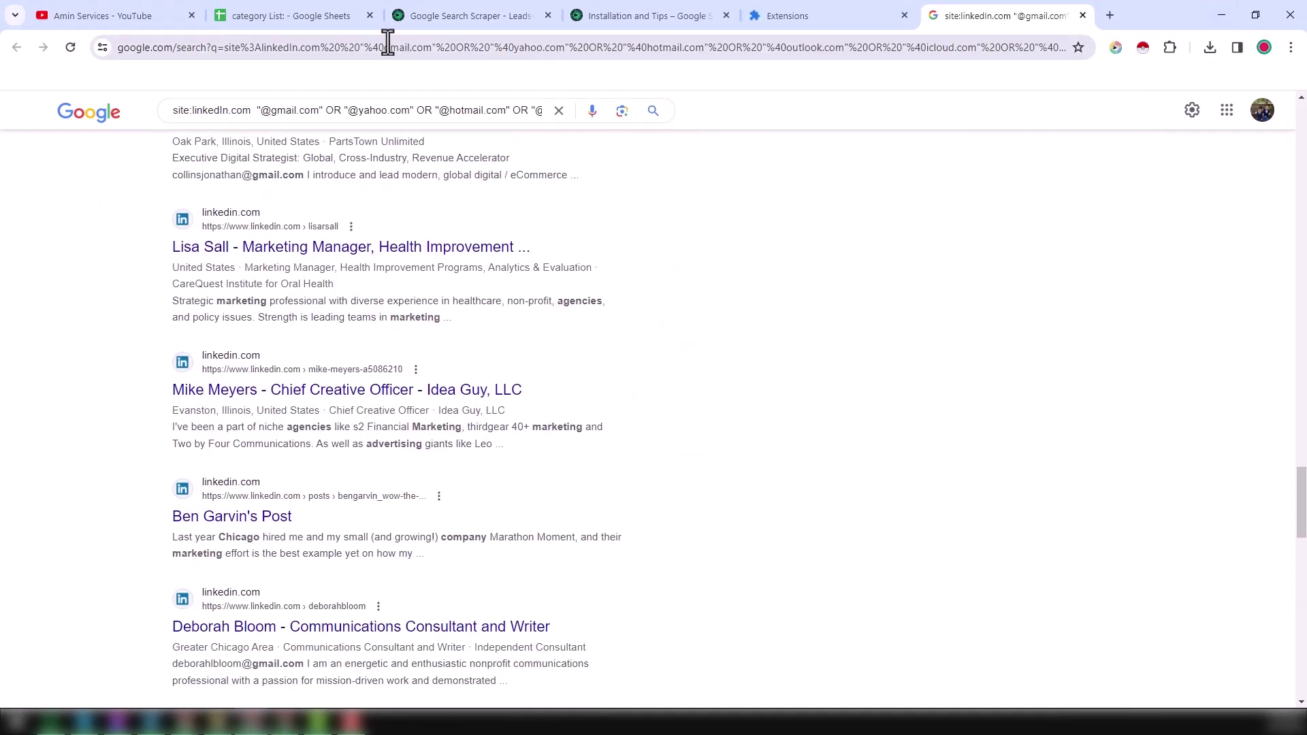
Copy all the marketing consultant keywords in the Keywords 2 column, cells C2:C31, of the category List sheet.
{"action": "left_click", "coordinate": [342, 19]}
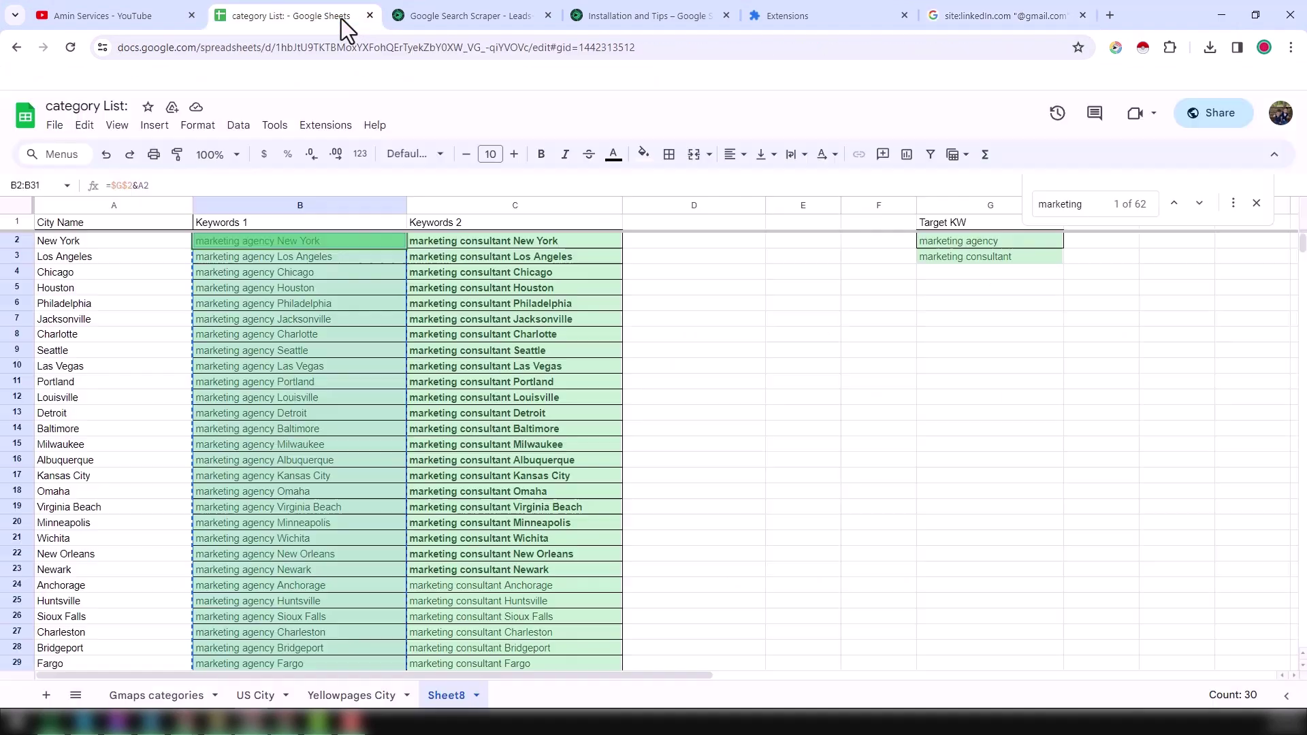
{"action": "left_click", "coordinate": [552, 242]}
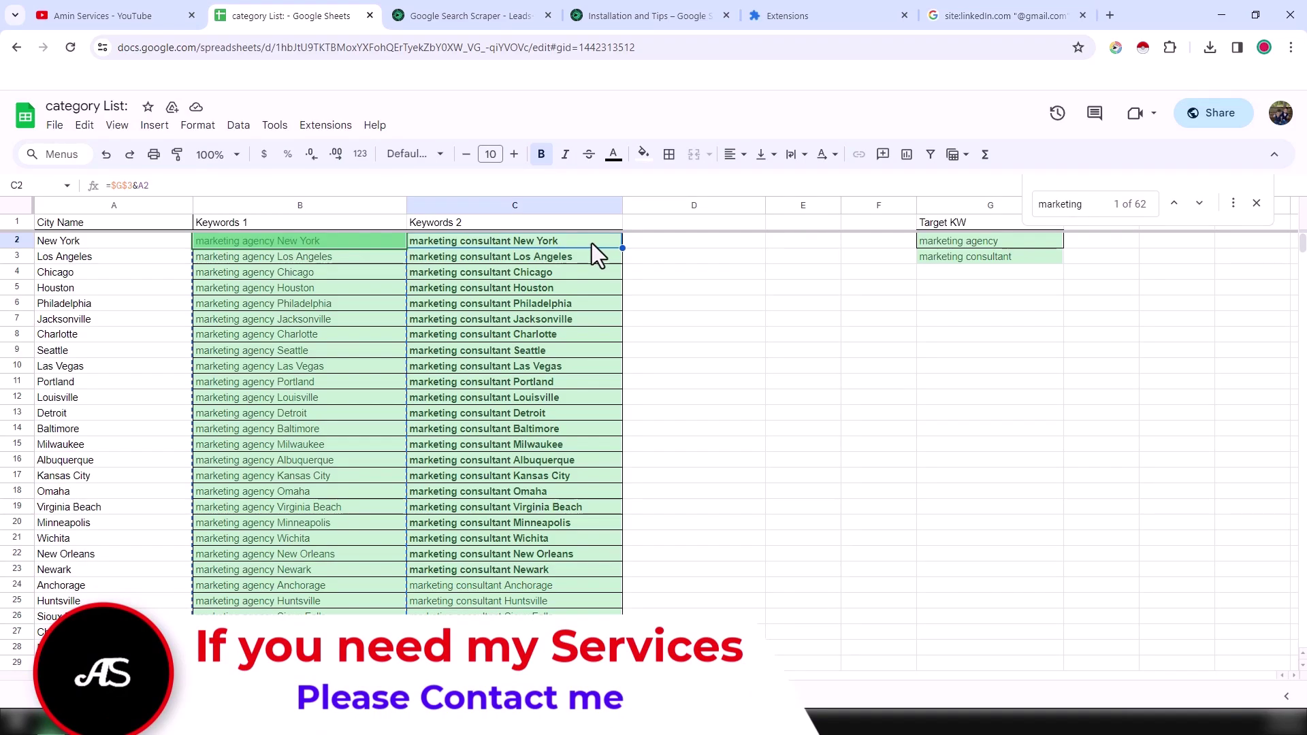
{"action": "scroll", "coordinate": [591, 427], "scroll_direction": "down", "scroll_amount": 3}
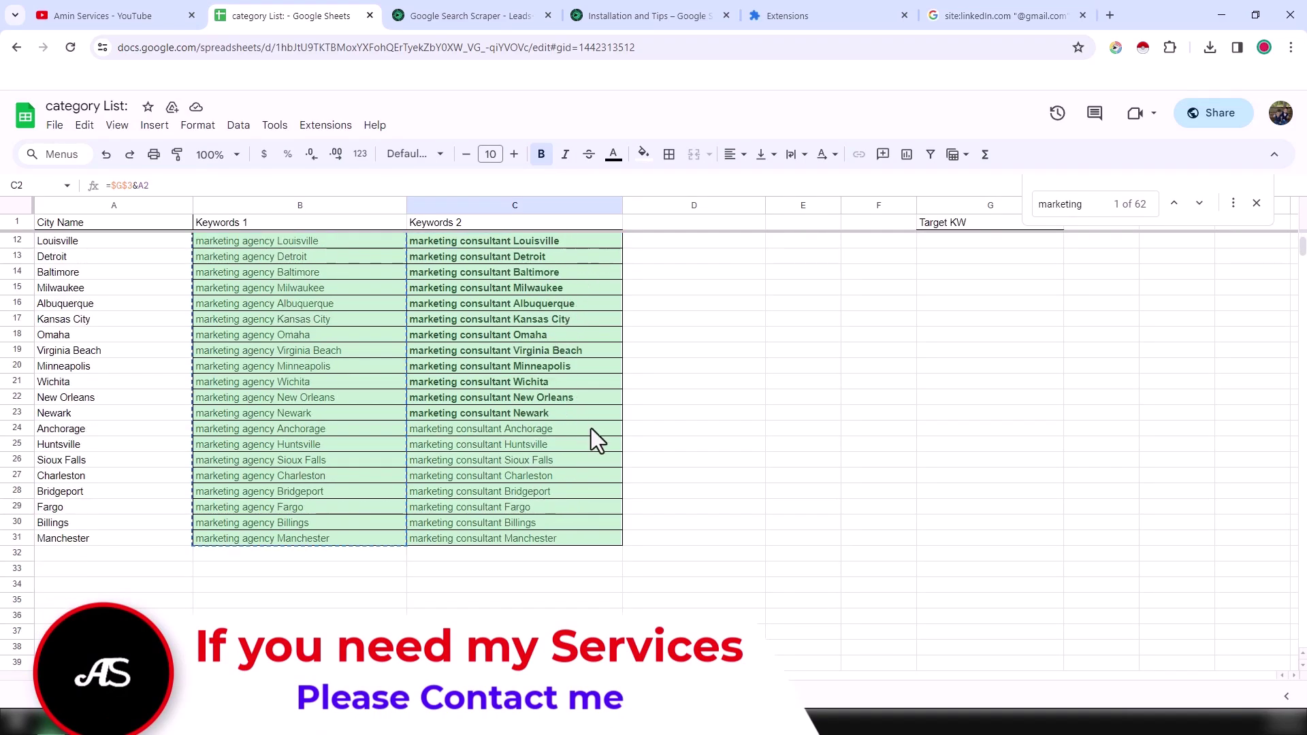
{"action": "left_click", "coordinate": [574, 540], "text": "shift"}
{"action": "key", "text": "ctrl+c"}
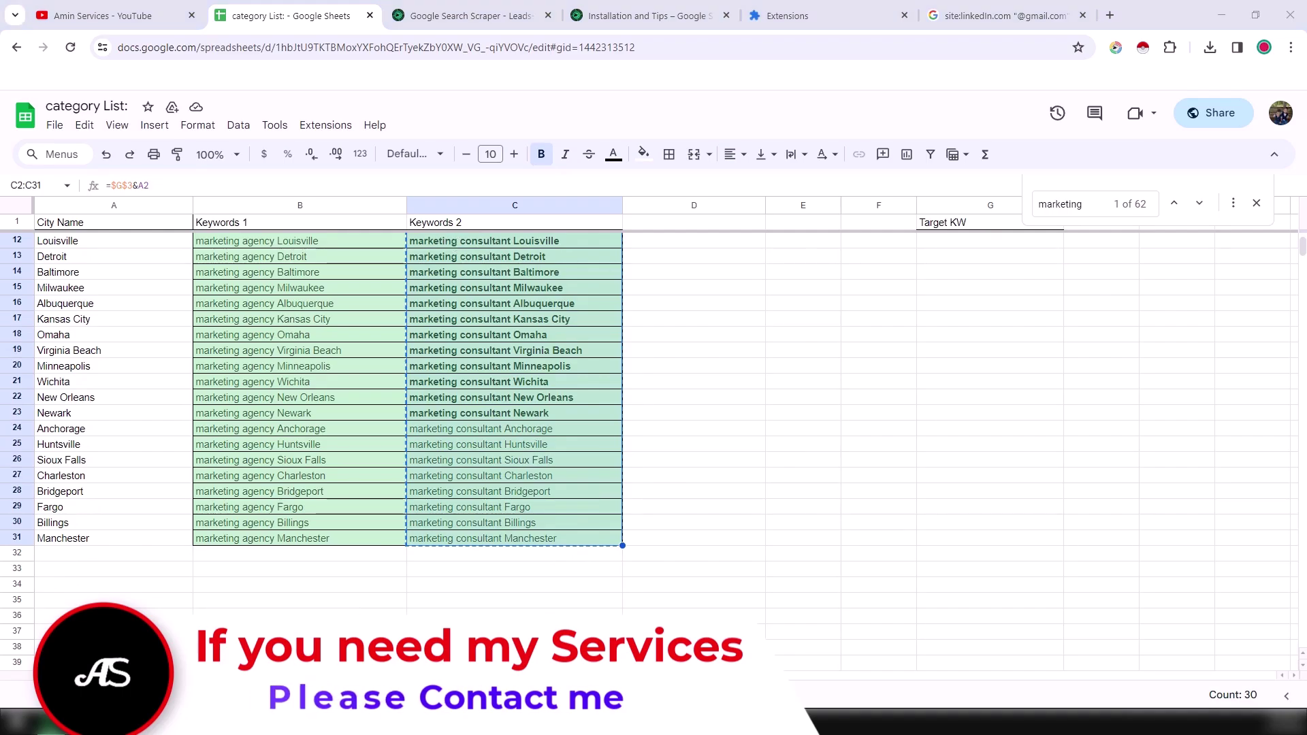
Switch to the second Chrome window and paste the marketing consultant keywords into its Leads Sniper keyword list.
{"action": "key", "text": "alt+Tab"}
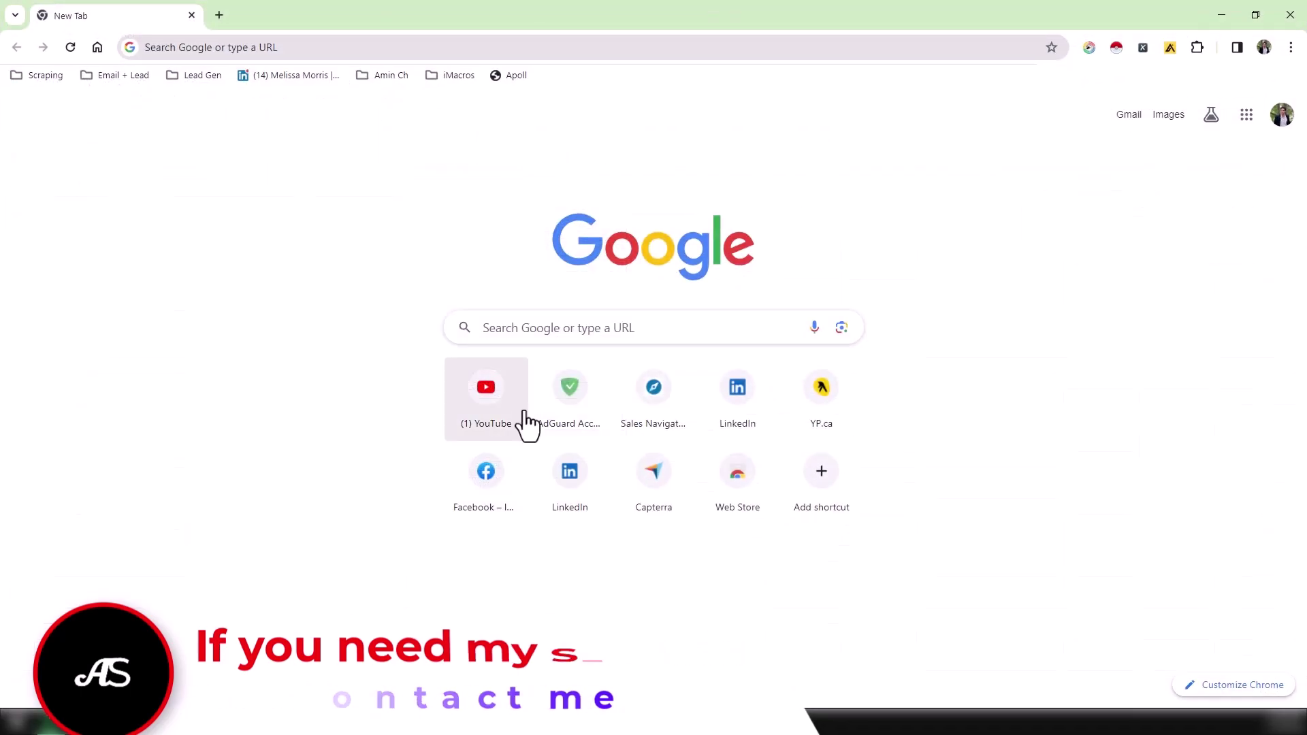
{"action": "left_click", "coordinate": [1088, 47]}
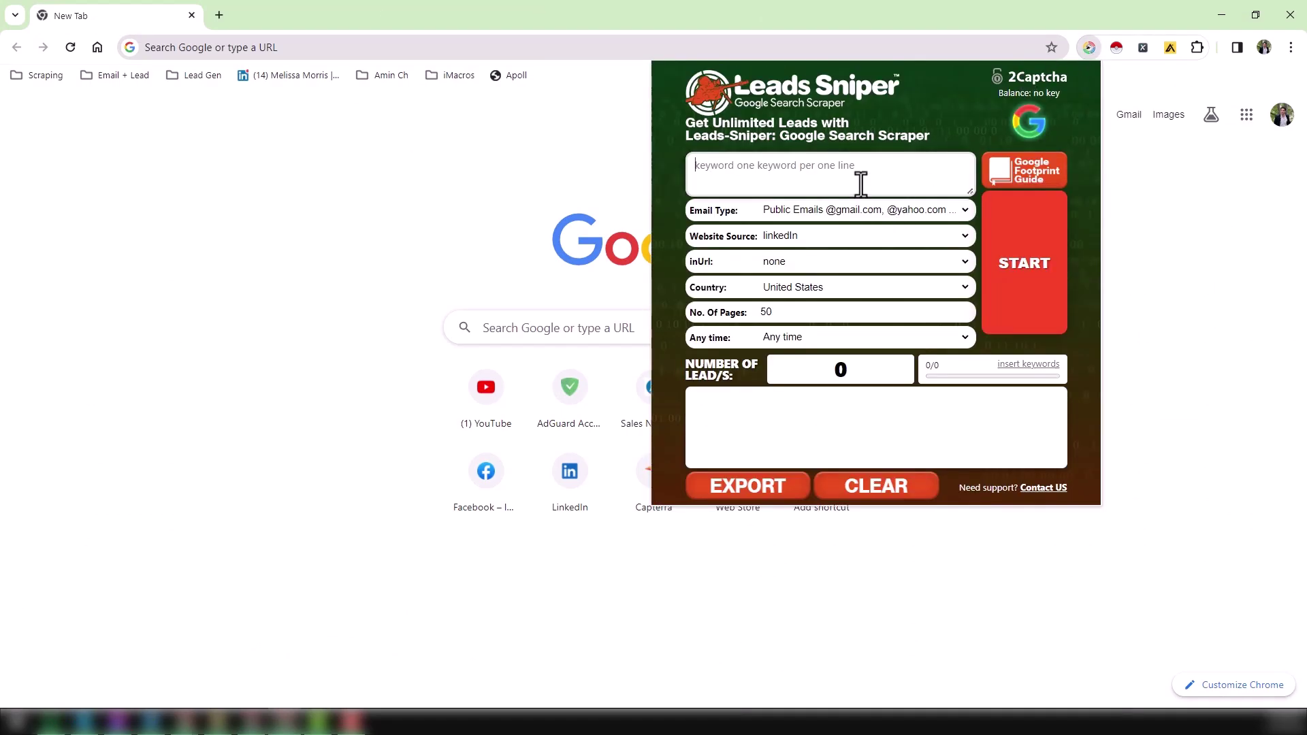
{"action": "left_click", "coordinate": [861, 183]}
{"action": "key", "text": "ctrl+v"}
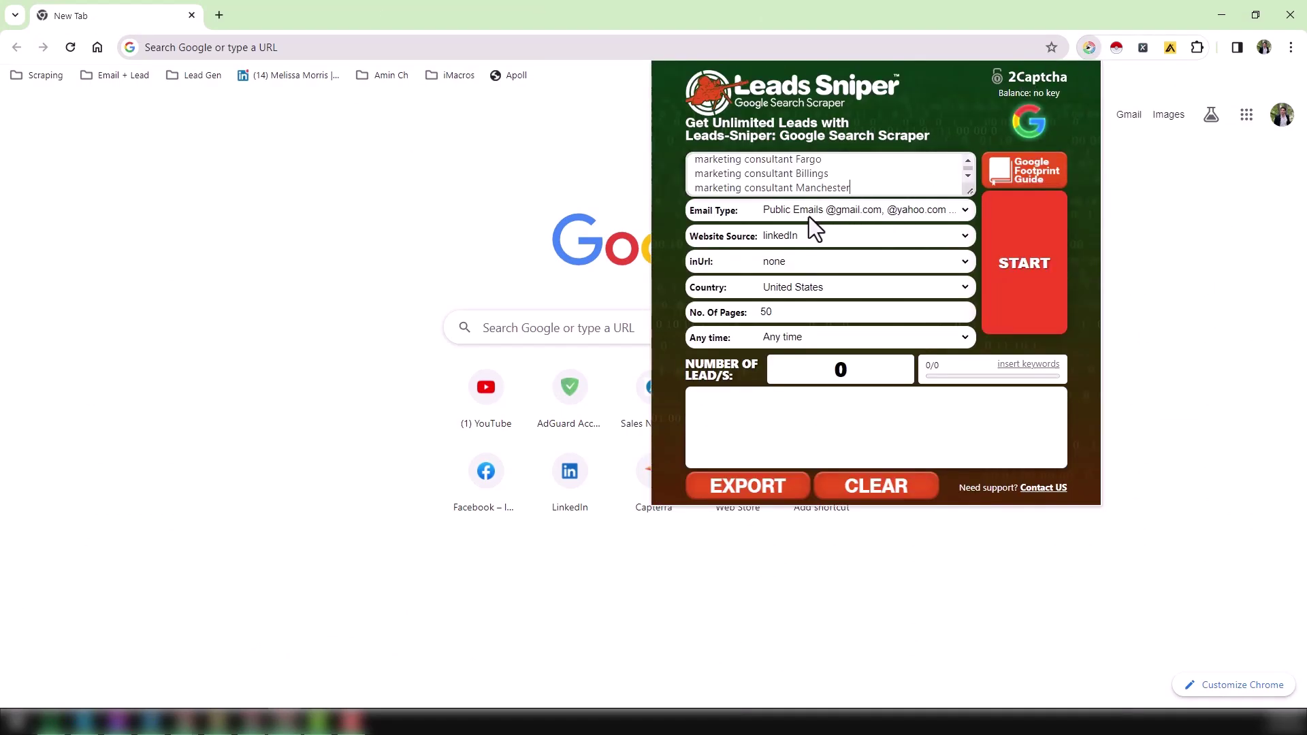
Select Public Emails as the email type and linkedIn as the website source, and start scraping the marketing consultant keywords.
{"action": "left_click", "coordinate": [922, 213]}
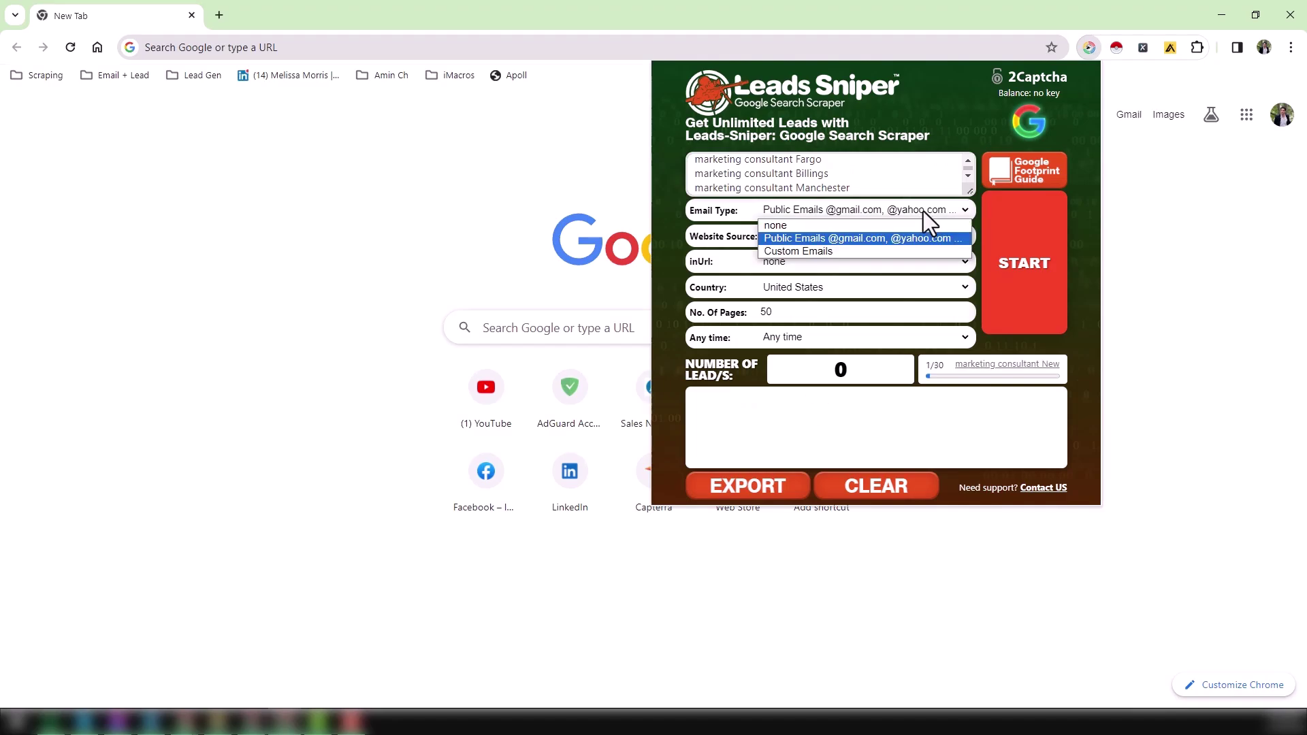
{"action": "left_click", "coordinate": [842, 238]}
{"action": "left_click", "coordinate": [815, 241]}
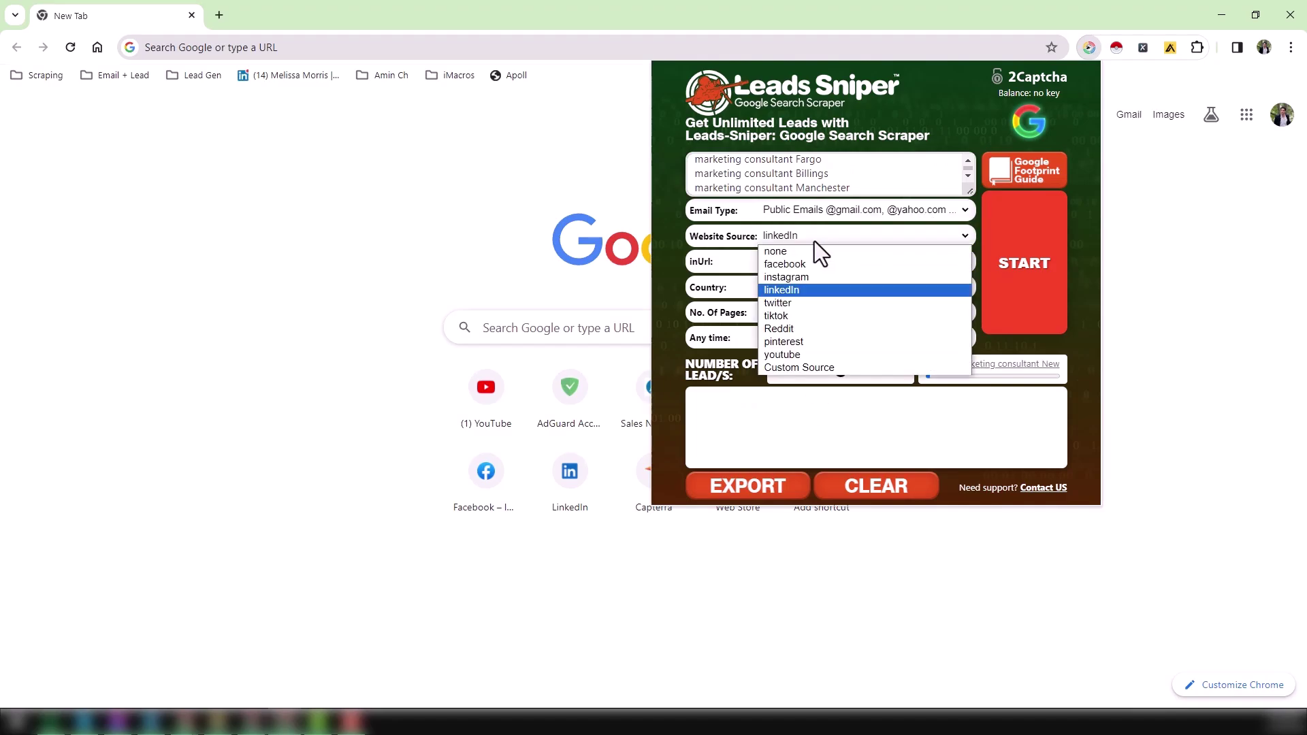
{"action": "left_click", "coordinate": [795, 287]}
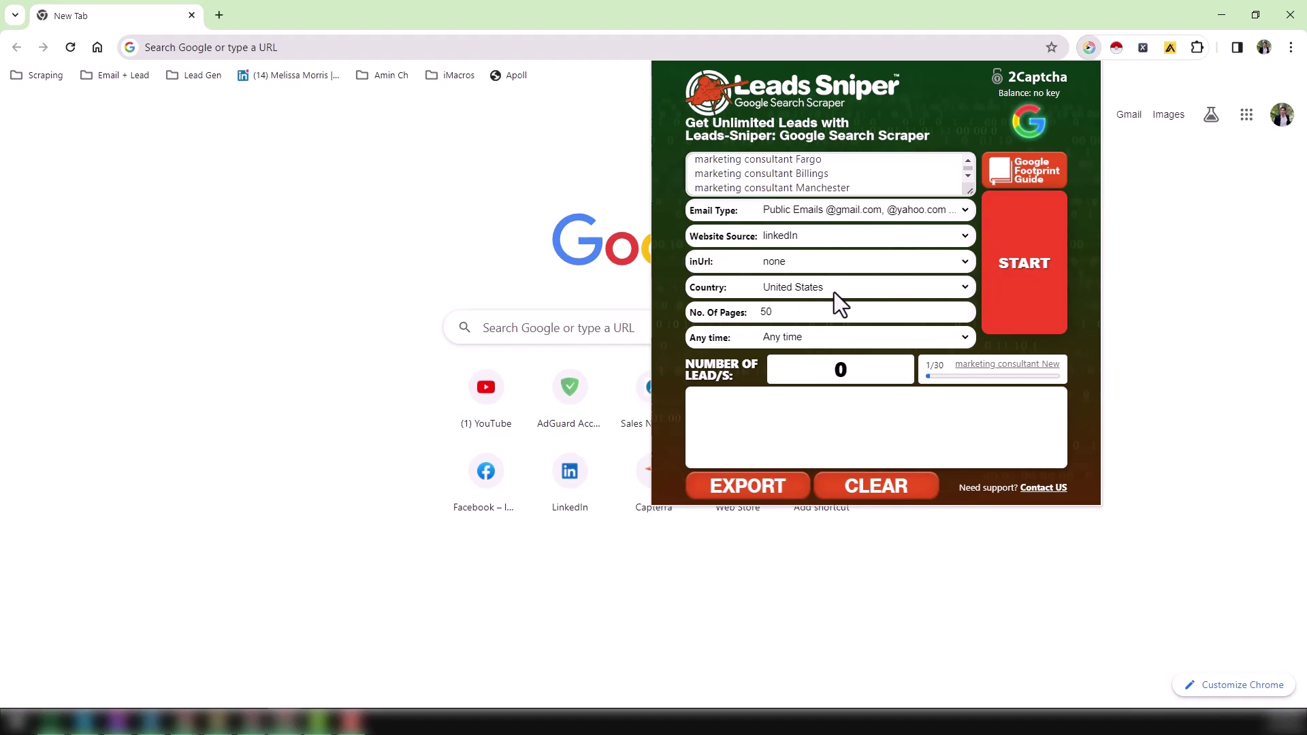
{"action": "left_click", "coordinate": [1028, 272]}
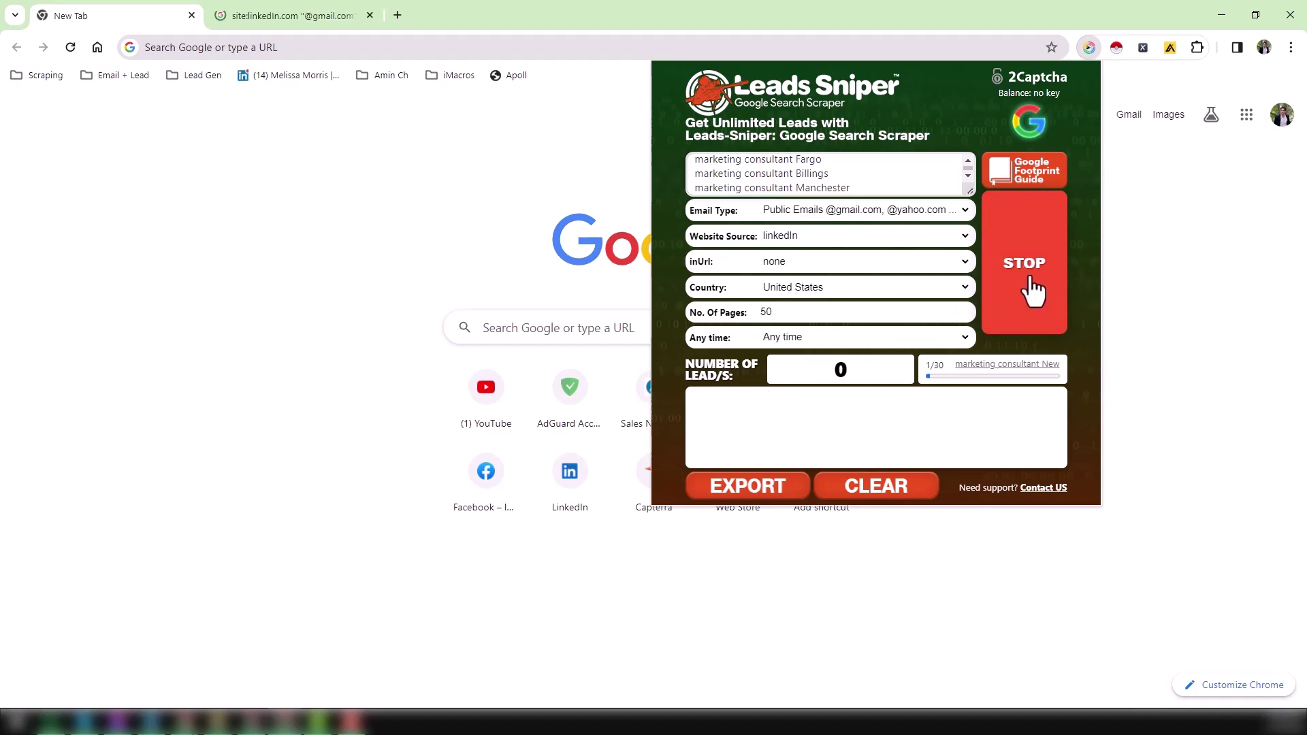
Review the LinkedIn search results the scraper loads for the marketing consultant keywords.
{"action": "left_click", "coordinate": [324, 18]}
{"action": "scroll", "coordinate": [440, 181], "scroll_direction": "down", "scroll_amount": 3}
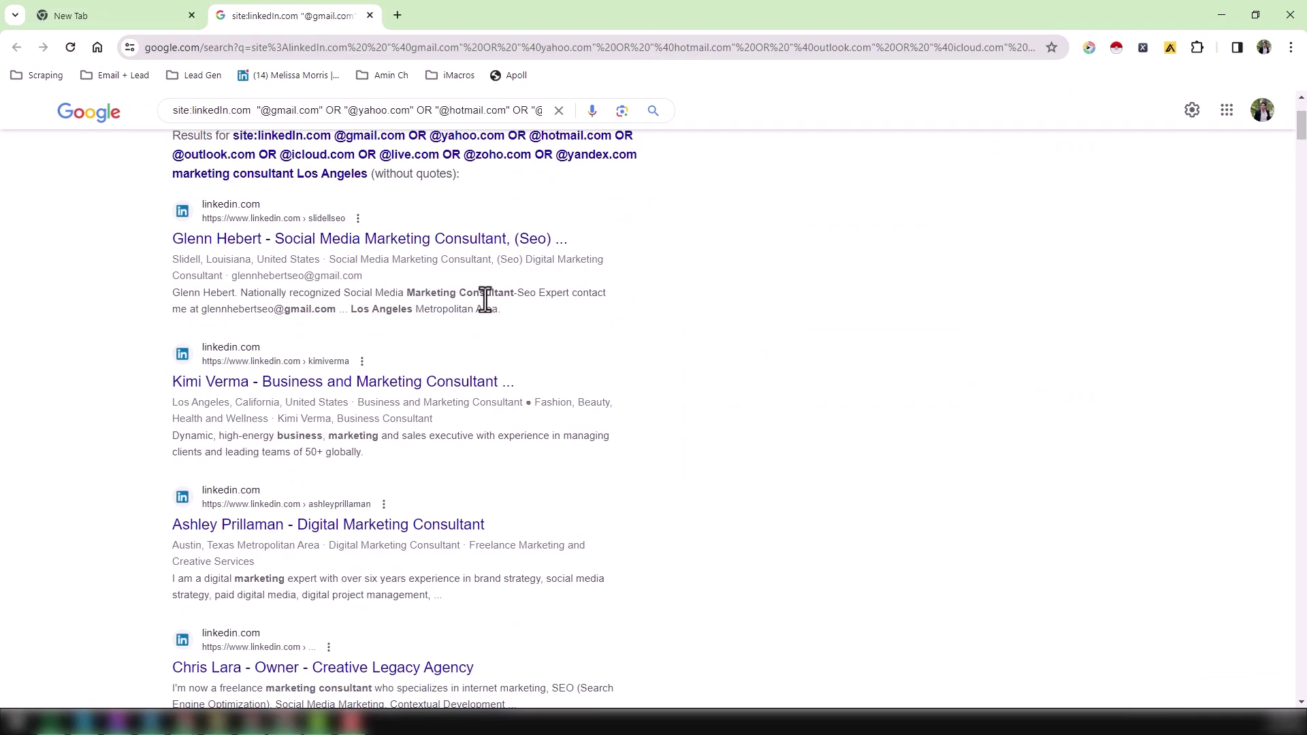
{"action": "scroll", "coordinate": [455, 297], "scroll_direction": "down", "scroll_amount": 1}
{"action": "scroll", "coordinate": [470, 347], "scroll_direction": "down", "scroll_amount": 1}
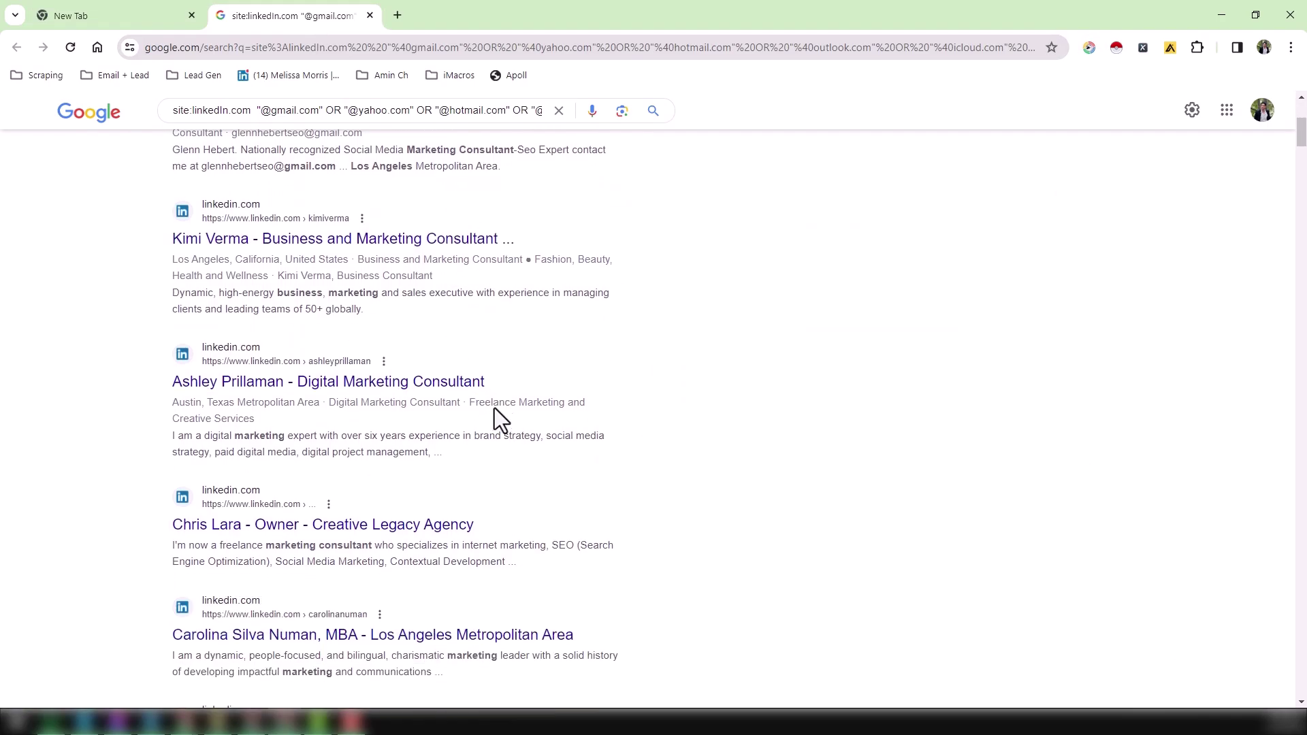
{"action": "scroll", "coordinate": [496, 407], "scroll_direction": "down", "scroll_amount": 2}
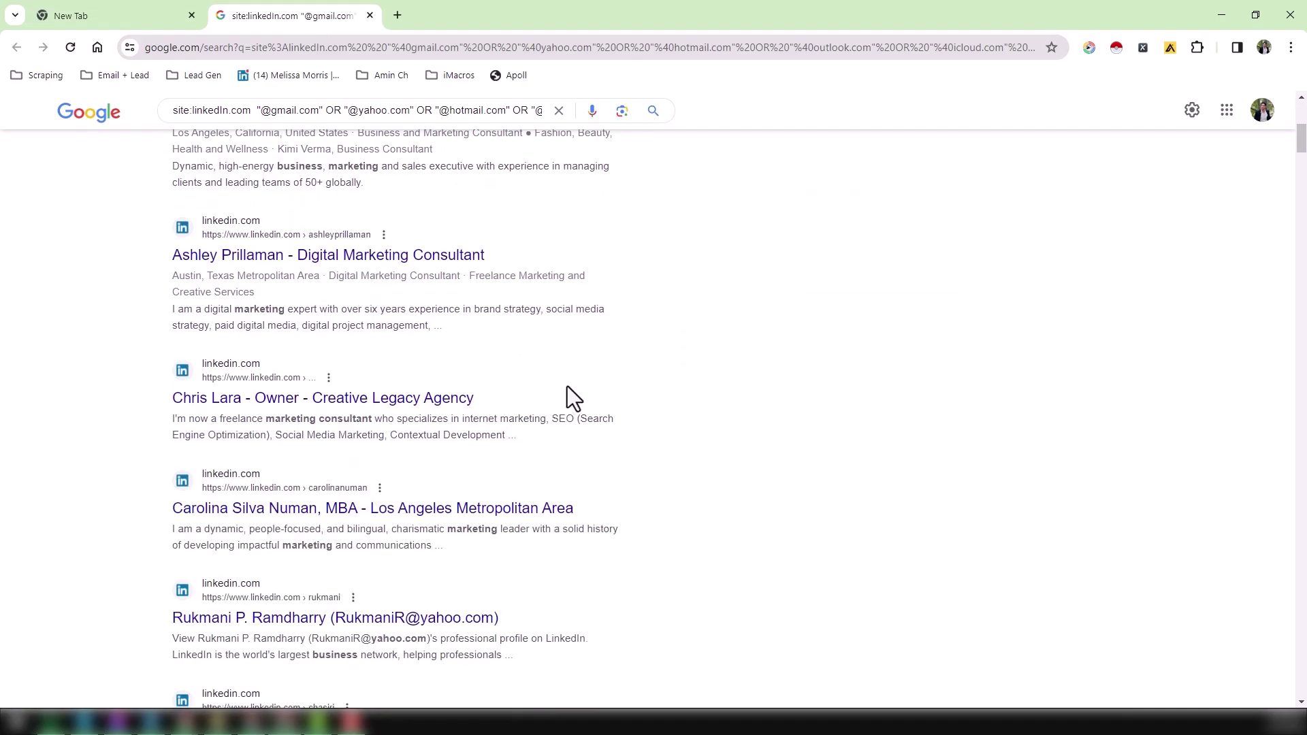
{"action": "scroll", "coordinate": [576, 392], "scroll_direction": "down", "scroll_amount": 2}
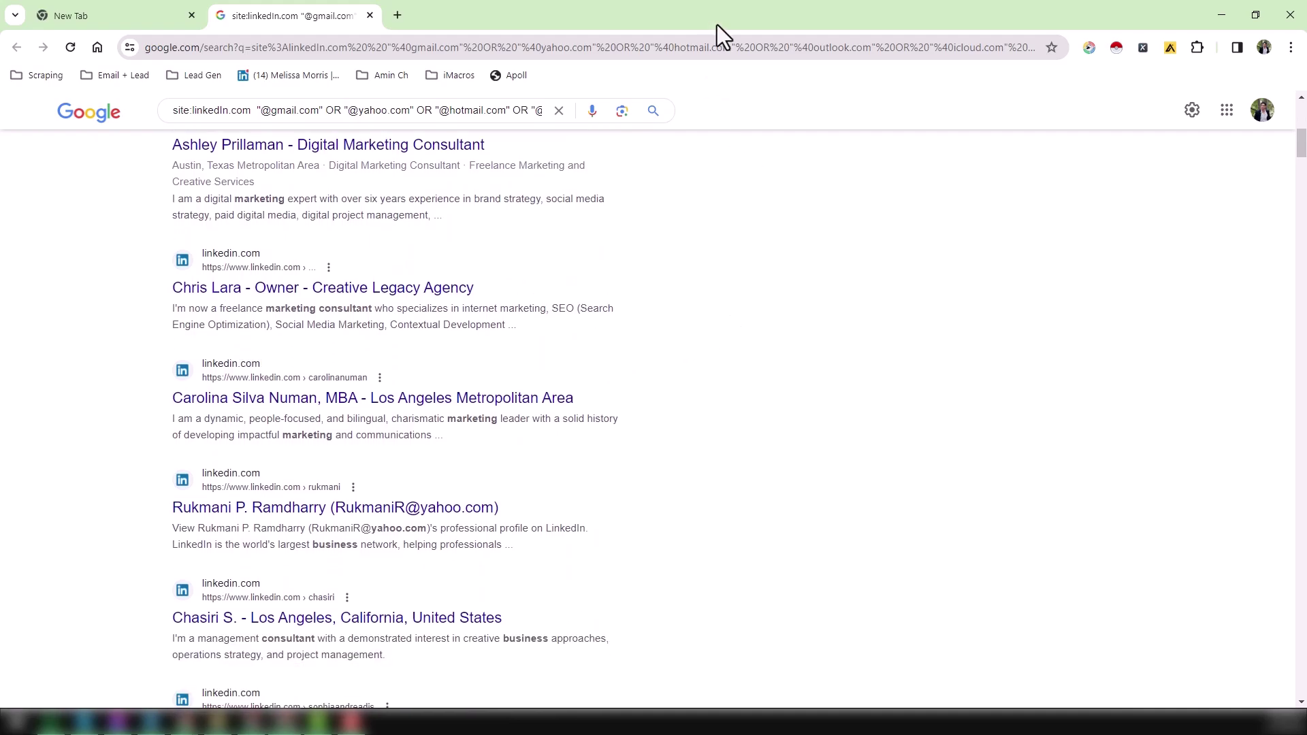
Examine further LinkedIn profiles in the marketing consultant search results while the scraper runs in the second Chrome window.
{"action": "scroll", "coordinate": [806, 93], "scroll_direction": "down", "scroll_amount": 2}
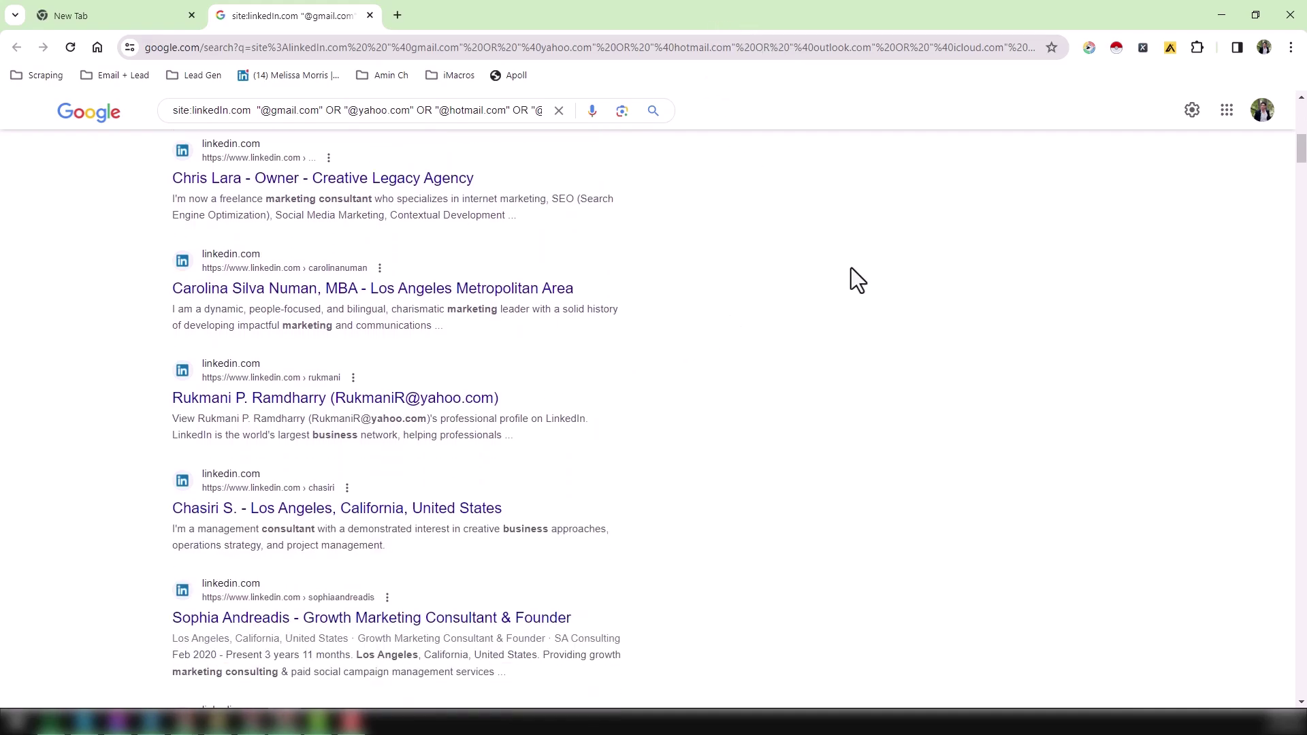
{"action": "scroll", "coordinate": [851, 267], "scroll_direction": "down", "scroll_amount": 2}
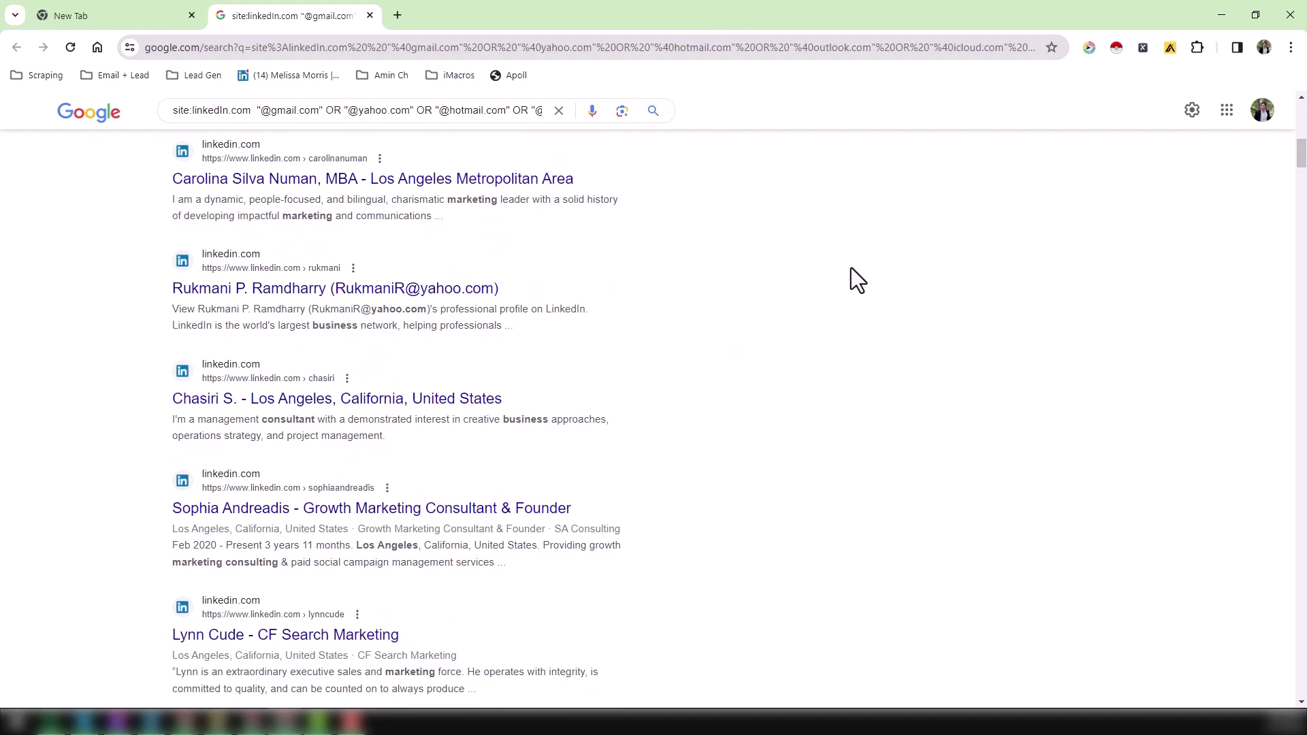
{"action": "scroll", "coordinate": [858, 280], "scroll_direction": "down", "scroll_amount": 2}
{"action": "scroll", "coordinate": [851, 269], "scroll_direction": "down", "scroll_amount": 2}
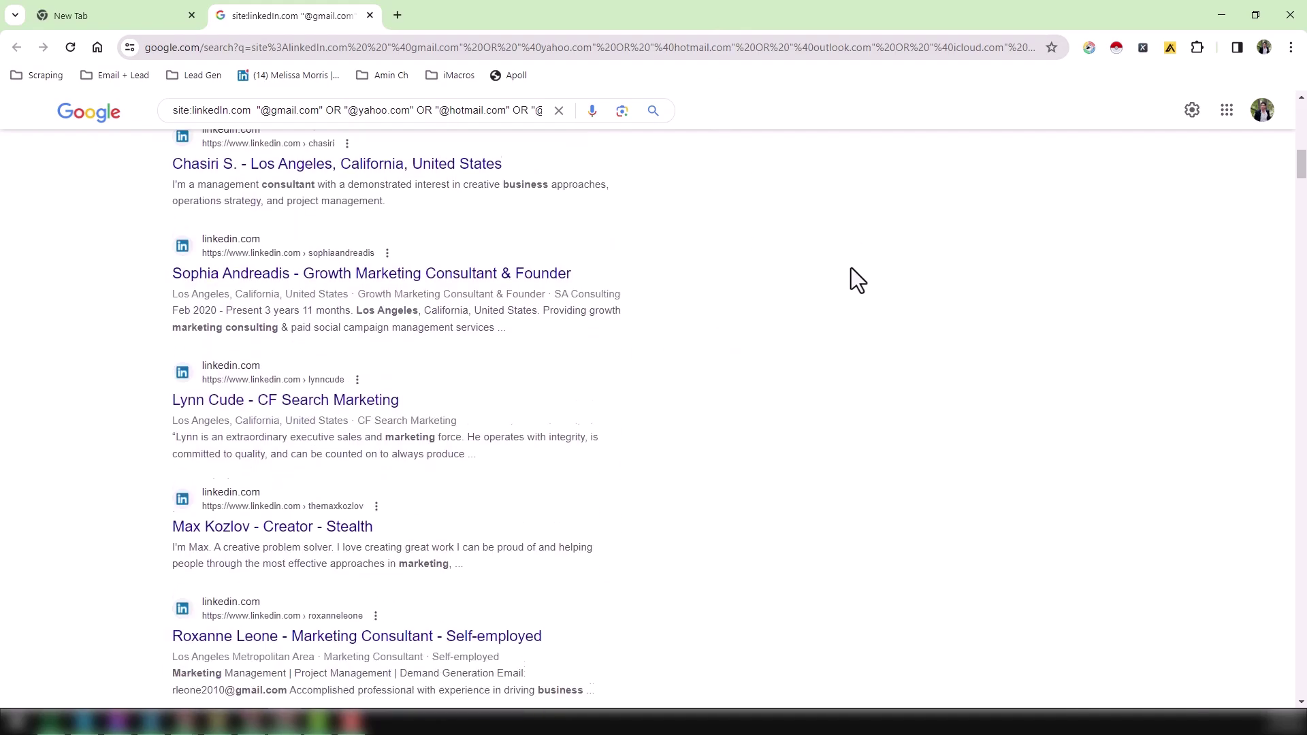
{"action": "scroll", "coordinate": [851, 268], "scroll_direction": "down", "scroll_amount": 2}
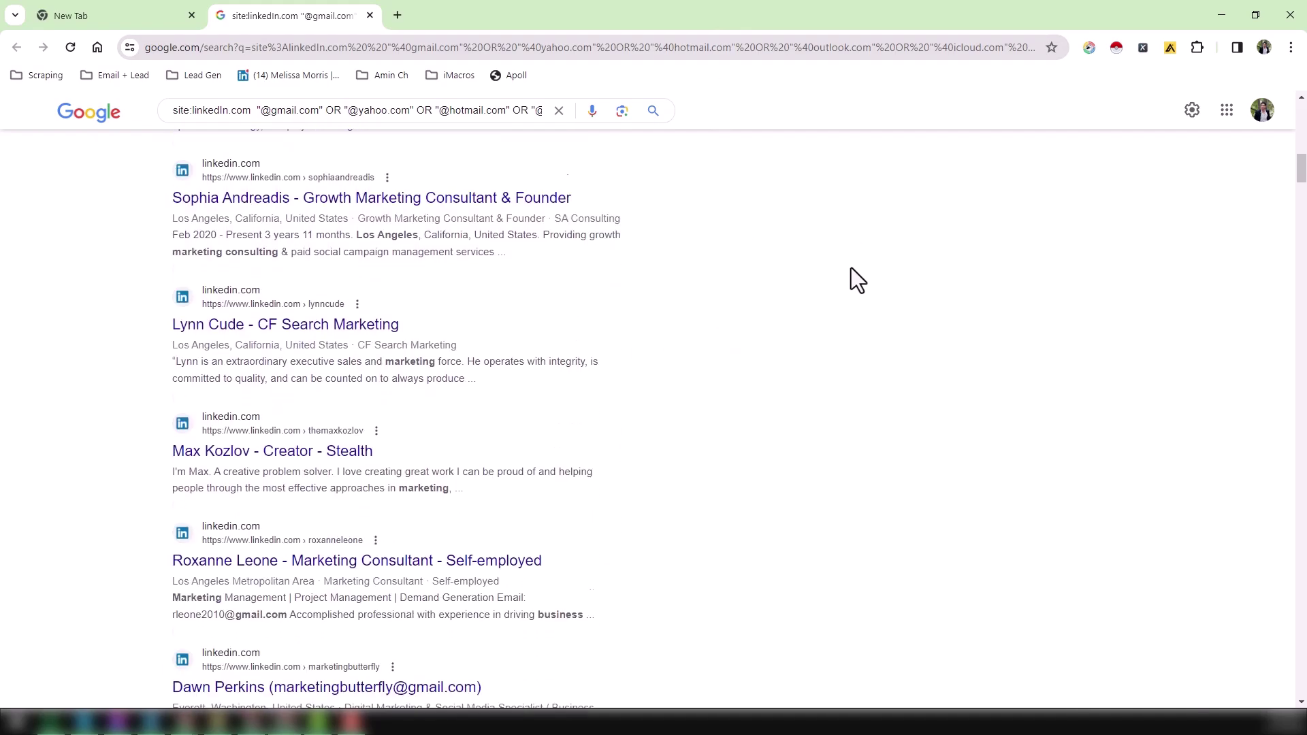
{"action": "scroll", "coordinate": [856, 279], "scroll_direction": "down", "scroll_amount": 2}
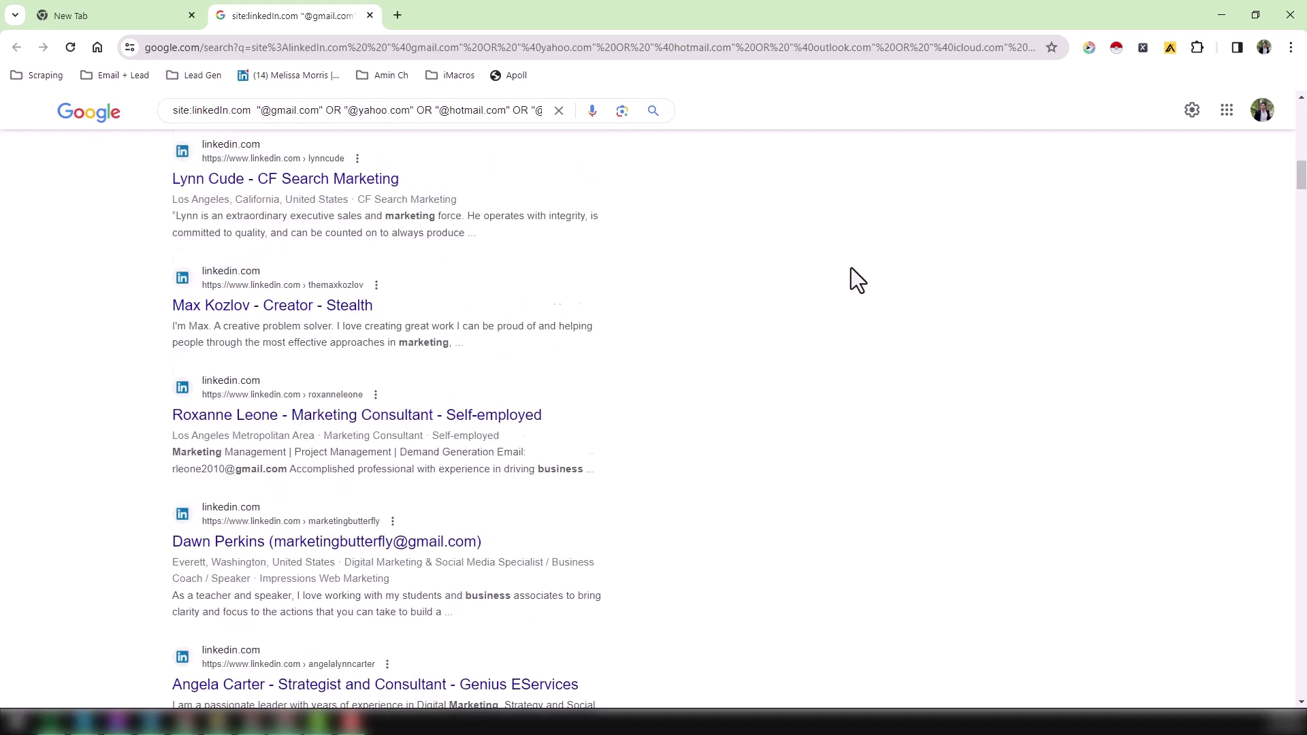
{"action": "scroll", "coordinate": [618, 260], "scroll_direction": "down", "scroll_amount": 2}
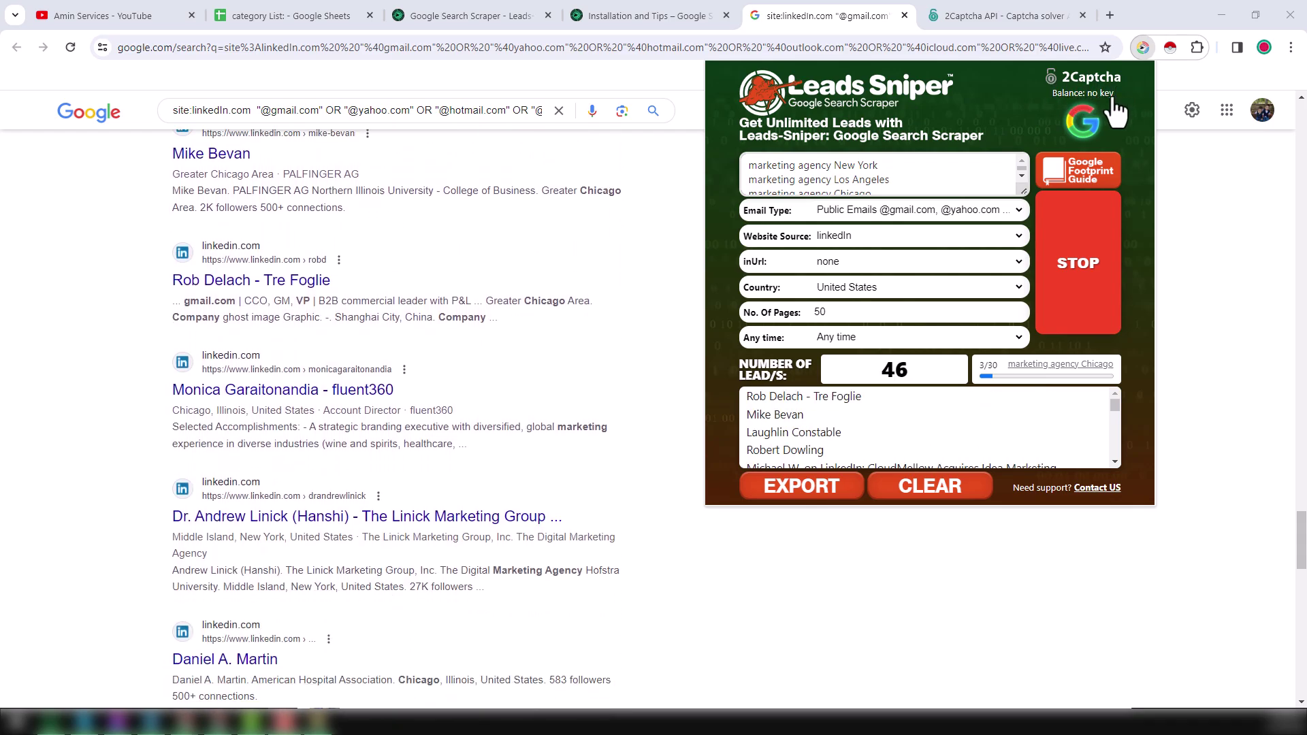
View the 2Captcha API page and return to the marketing agency search results in the first Chrome window.
{"action": "left_click", "coordinate": [1114, 108]}
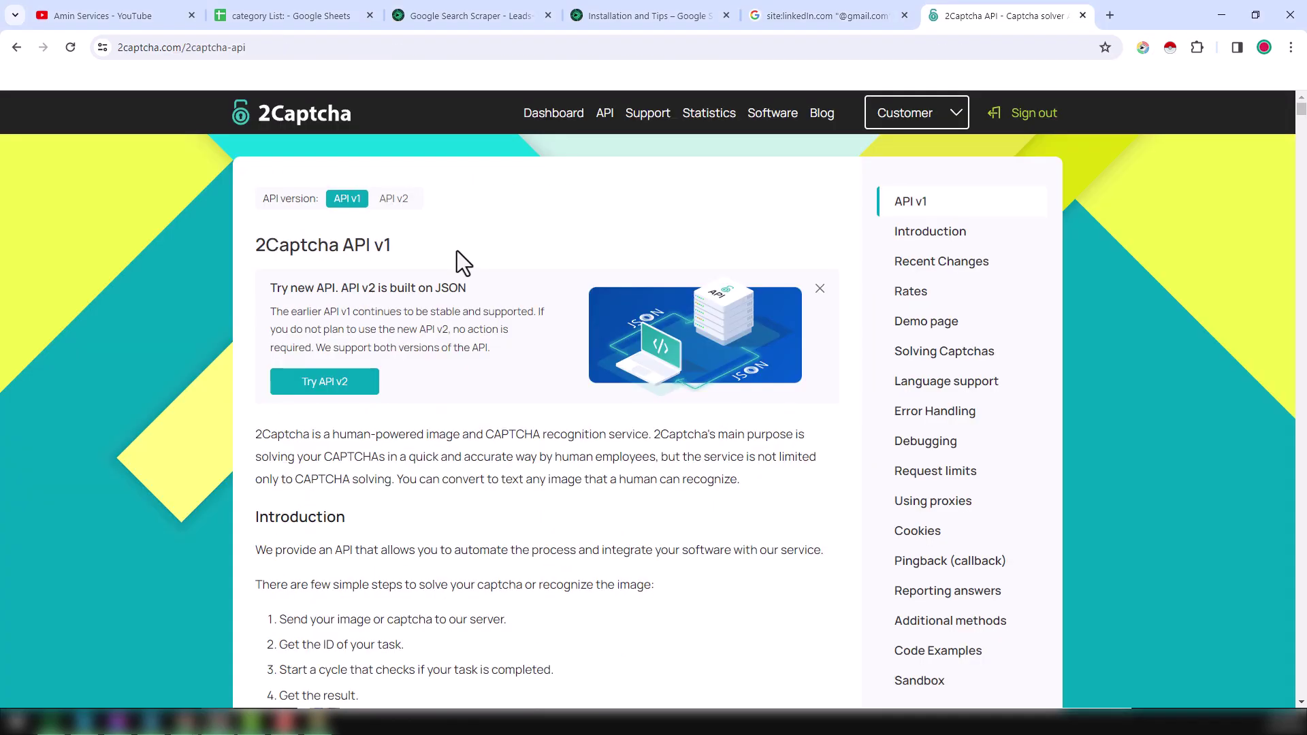
{"action": "left_click", "coordinate": [824, 16]}
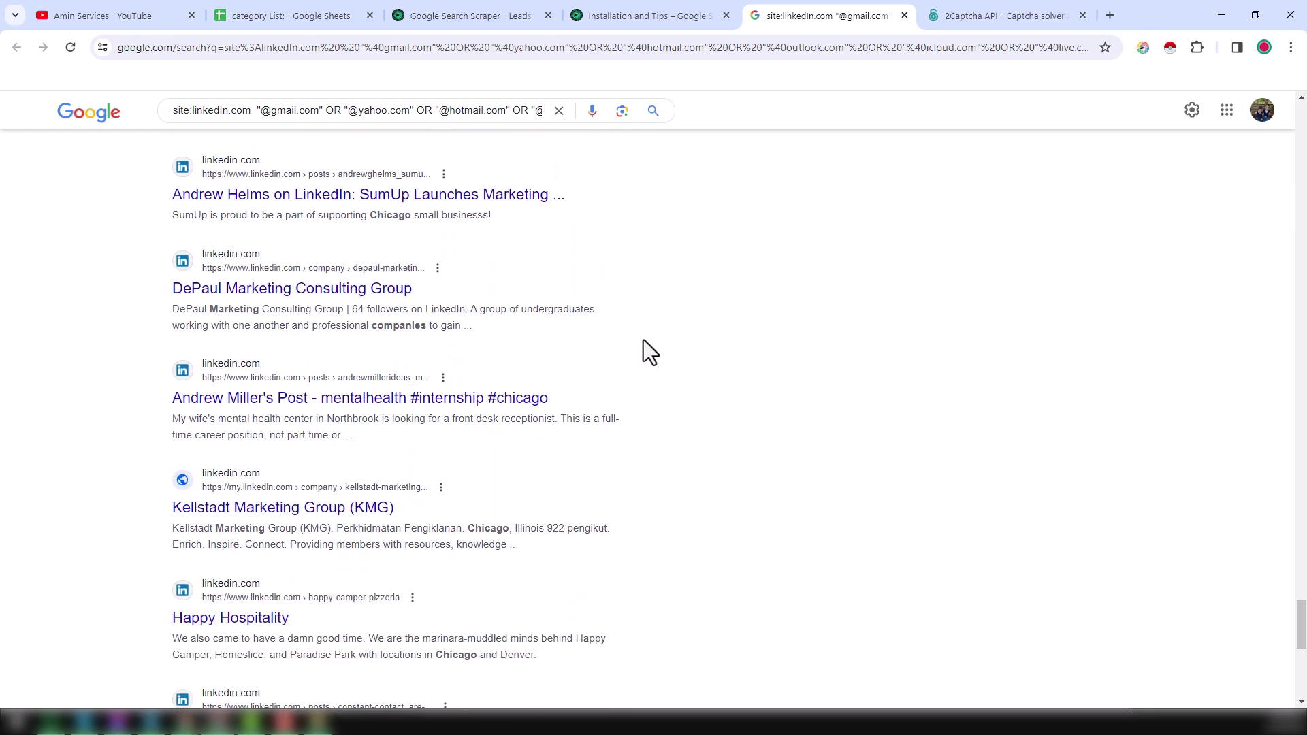
{"action": "left_click", "coordinate": [1024, 15]}
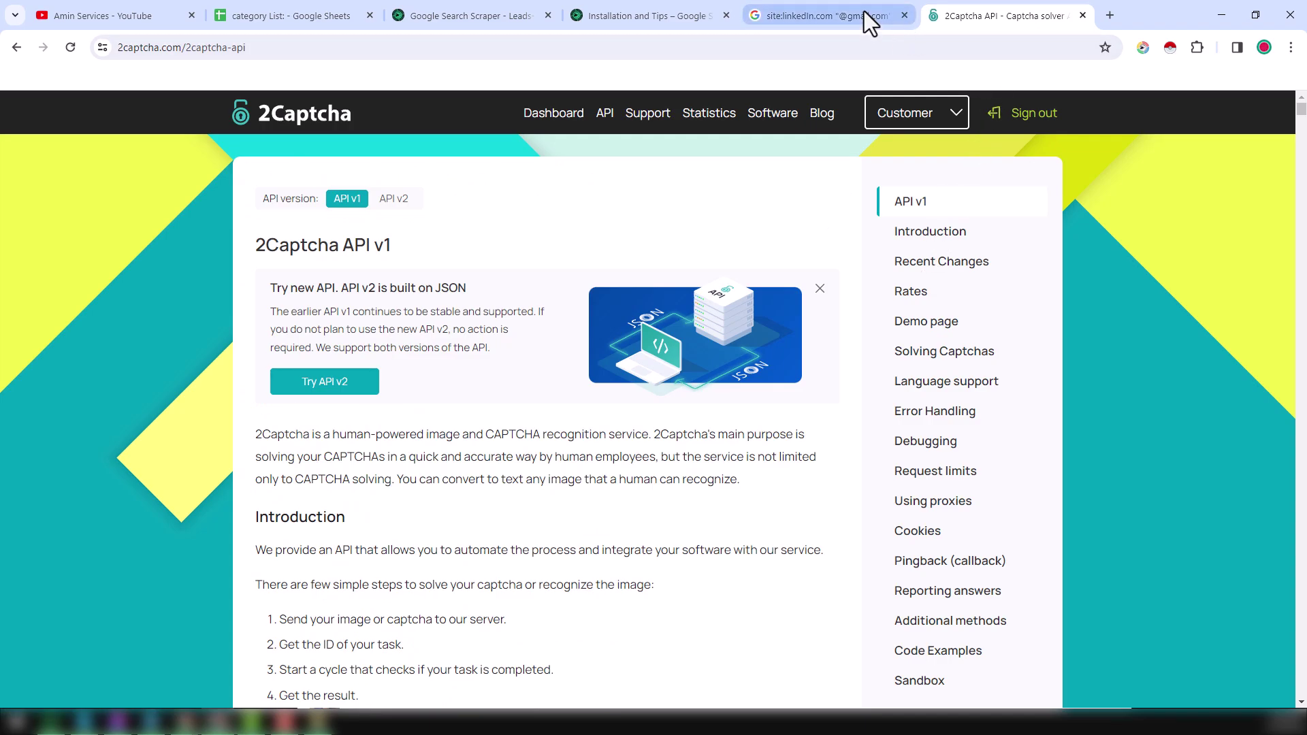
{"action": "left_click", "coordinate": [840, 16]}
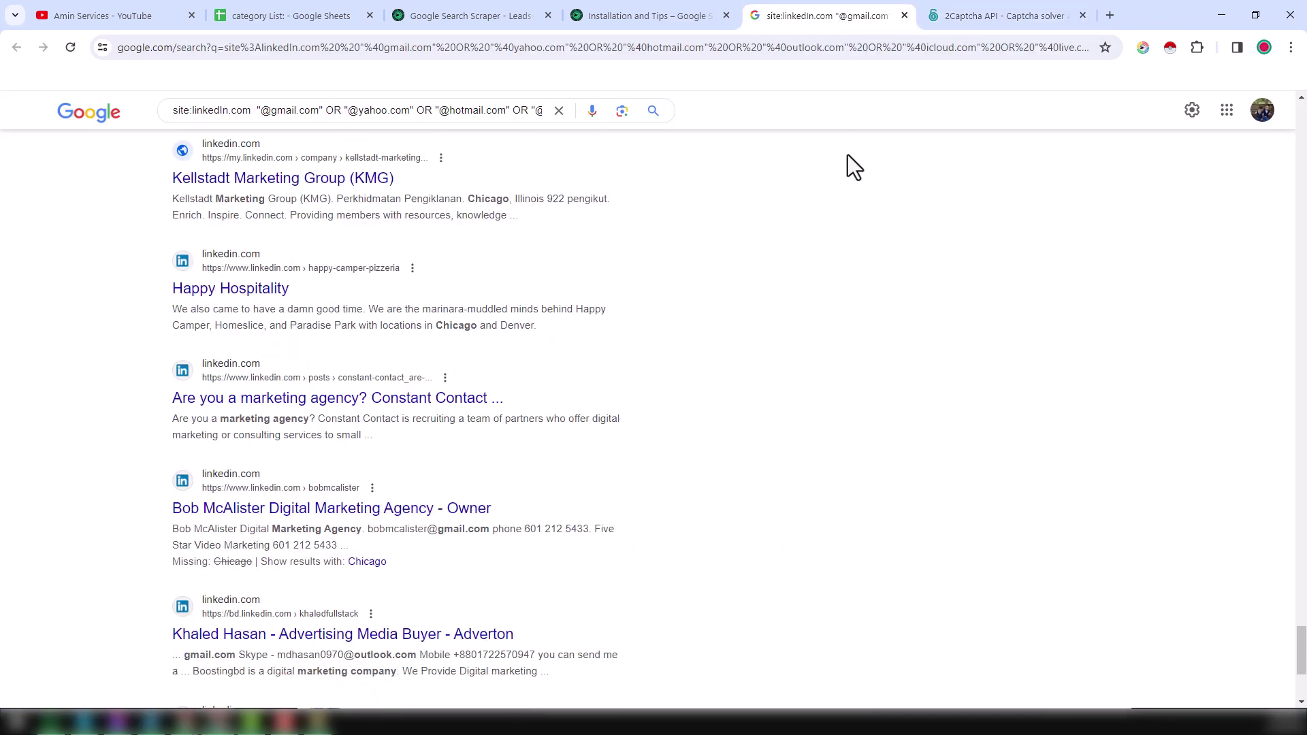
View the optional 2Captcha API key settings in the Leads Sniper extension and close them without entering a key.
{"action": "left_click", "coordinate": [1144, 48]}
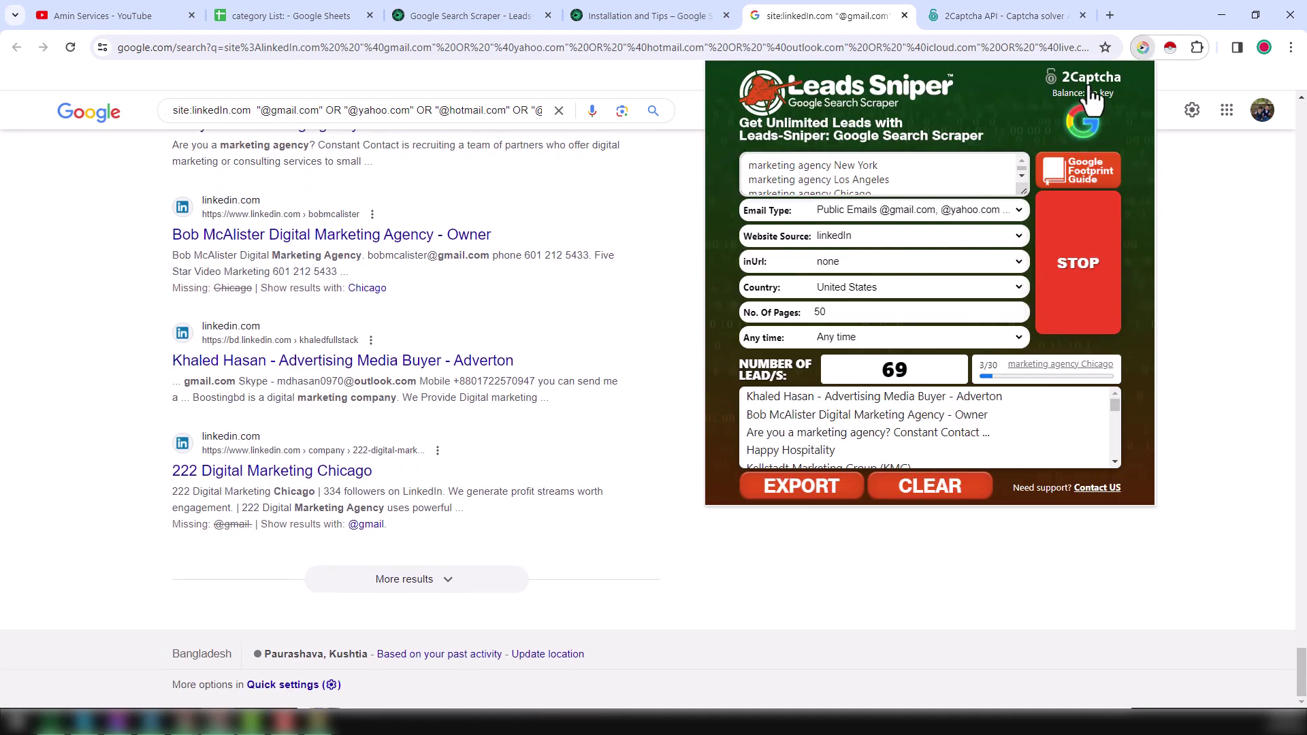
{"action": "left_click", "coordinate": [1096, 97]}
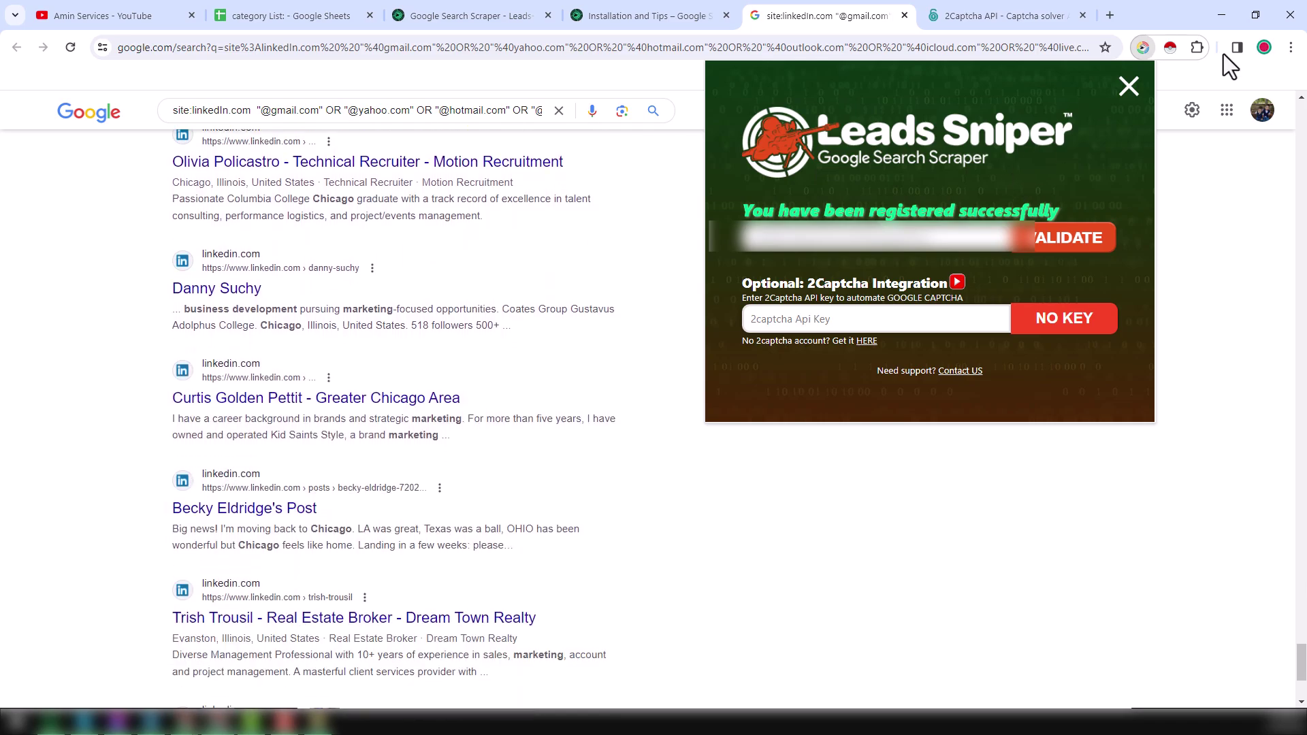
{"action": "left_click", "coordinate": [1129, 86]}
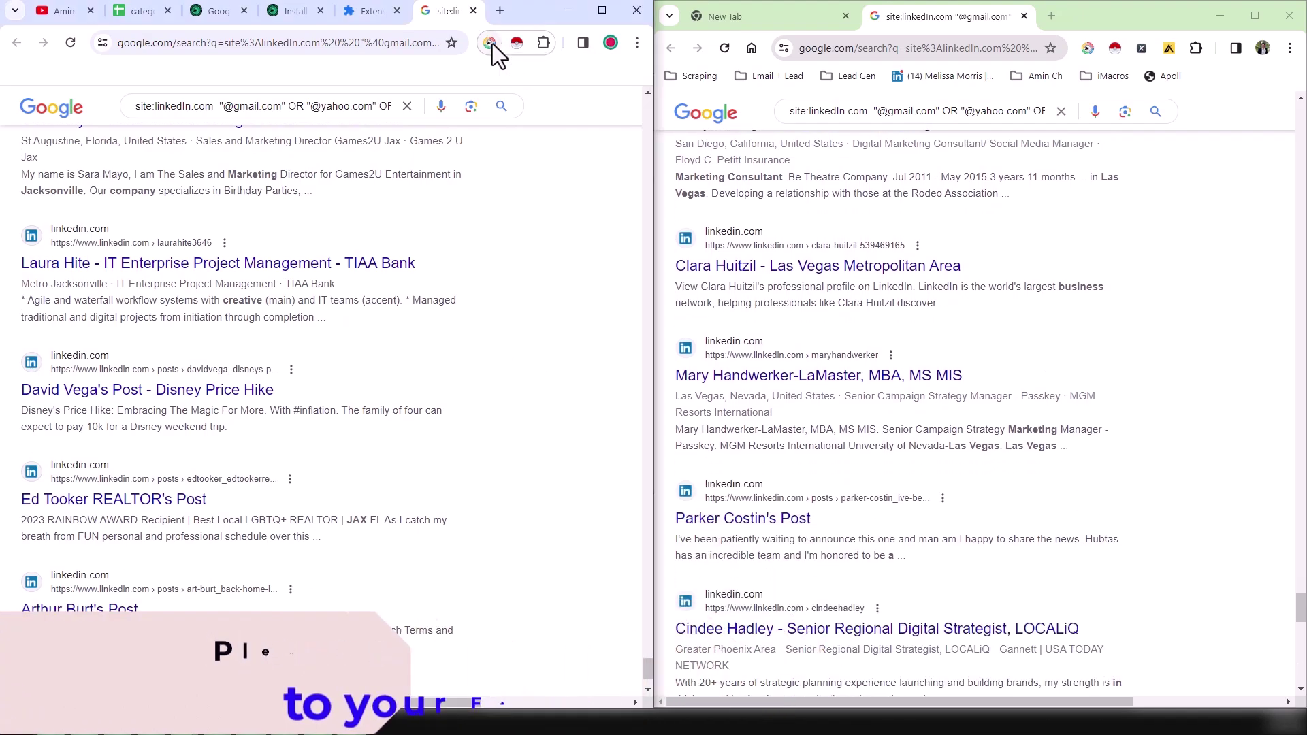
Stop the marketing agency and marketing consultant scrapes in both Chrome windows.
{"action": "left_click", "coordinate": [492, 43]}
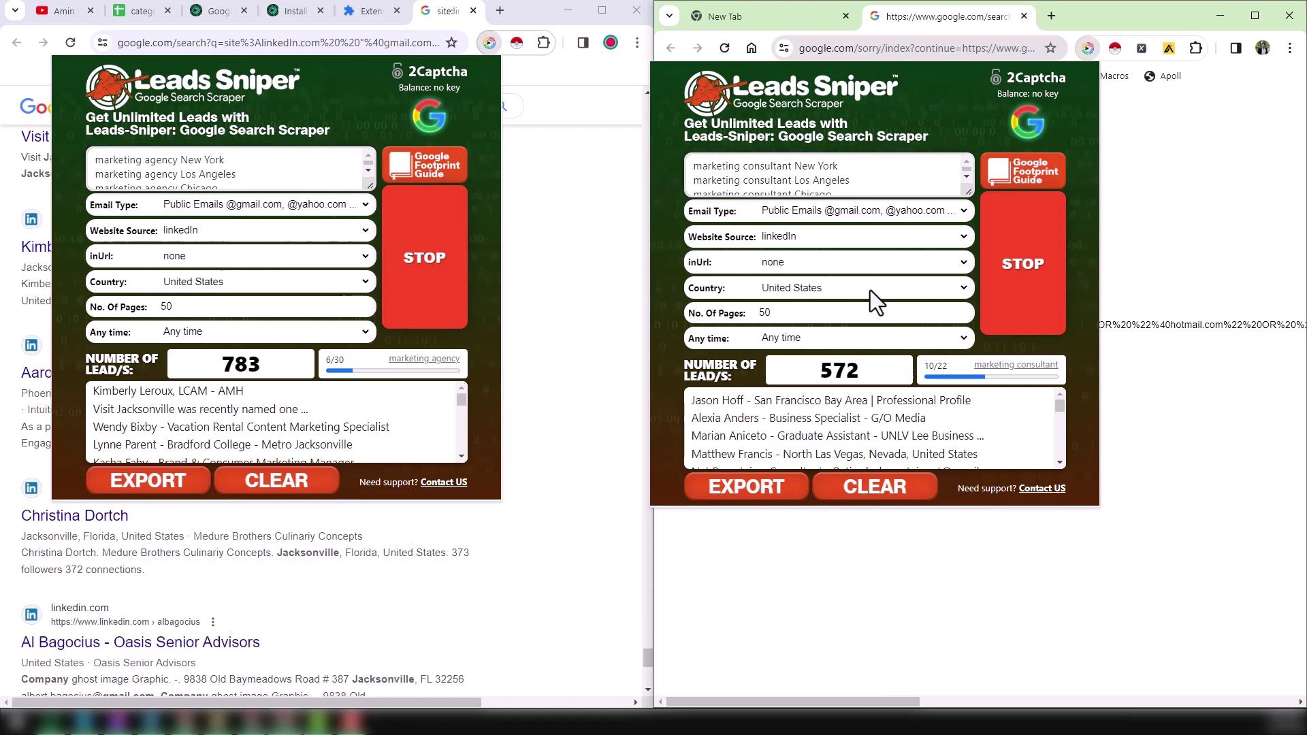
{"action": "left_click", "coordinate": [458, 269]}
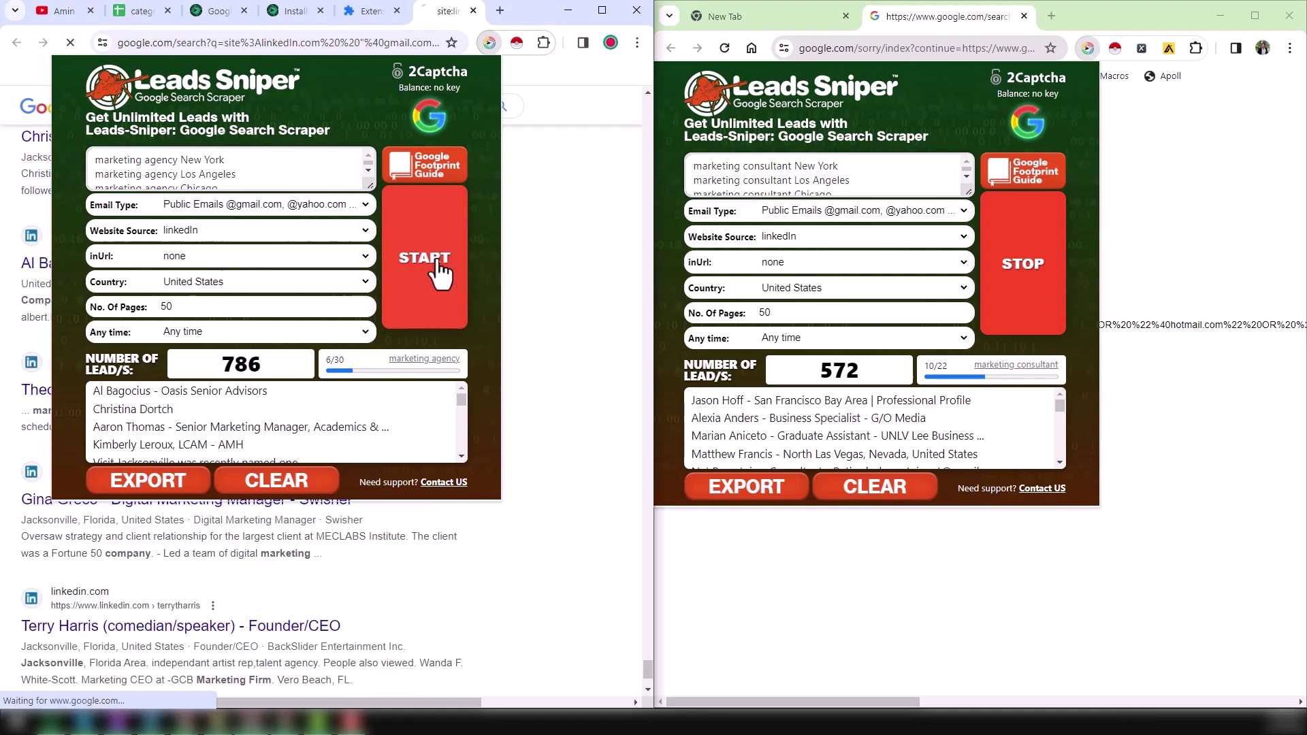
{"action": "left_click", "coordinate": [1012, 264]}
Export the scraped marketing agency leads as a CSV file from the maximized first Chrome window and open it full-screen in Excel.
{"action": "key", "text": "super+Up"}
{"action": "left_click", "coordinate": [1142, 47]}
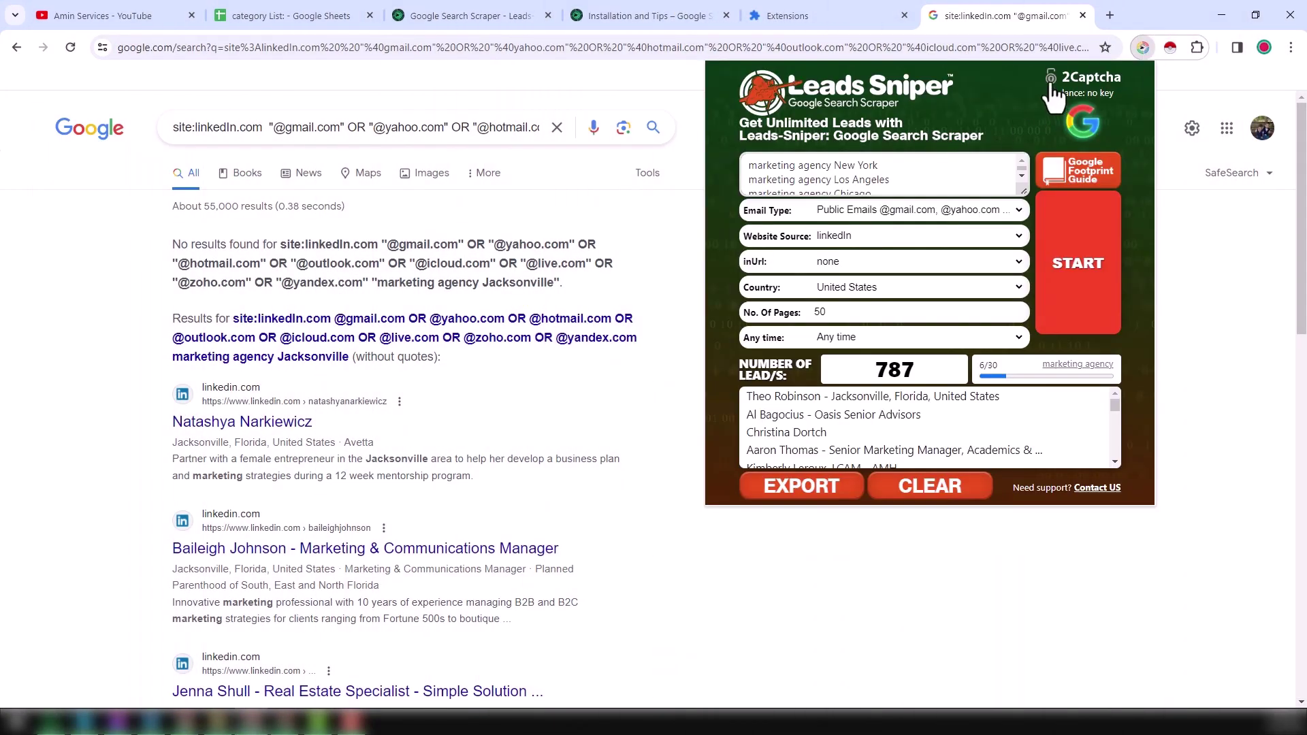
{"action": "left_click", "coordinate": [820, 504]}
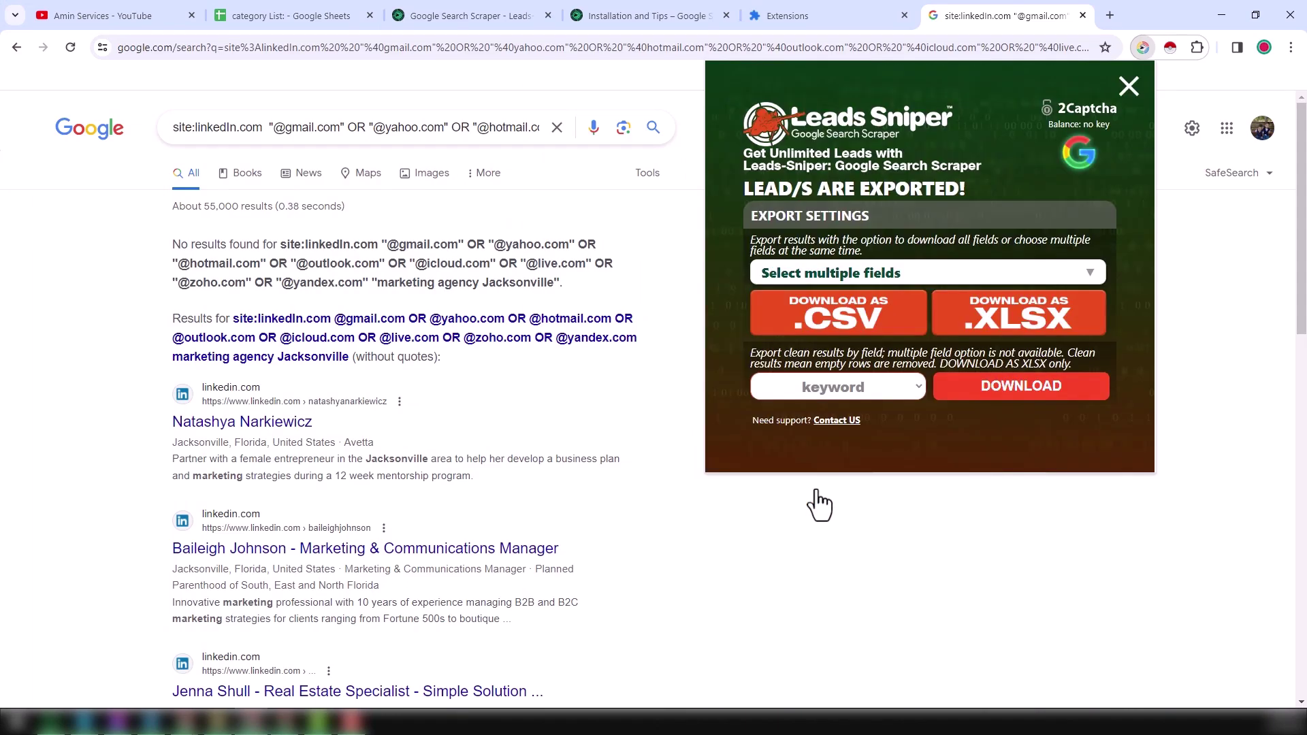
{"action": "left_click", "coordinate": [880, 333]}
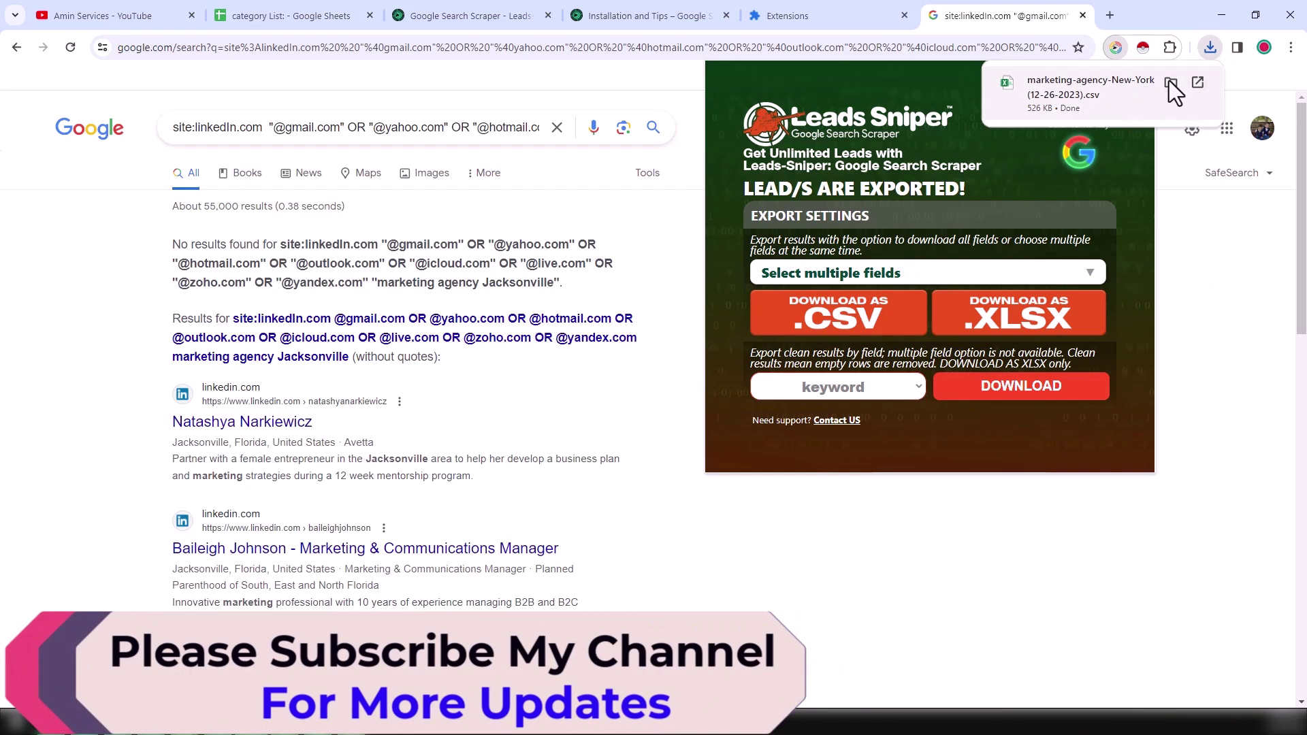
{"action": "left_click", "coordinate": [1198, 82]}
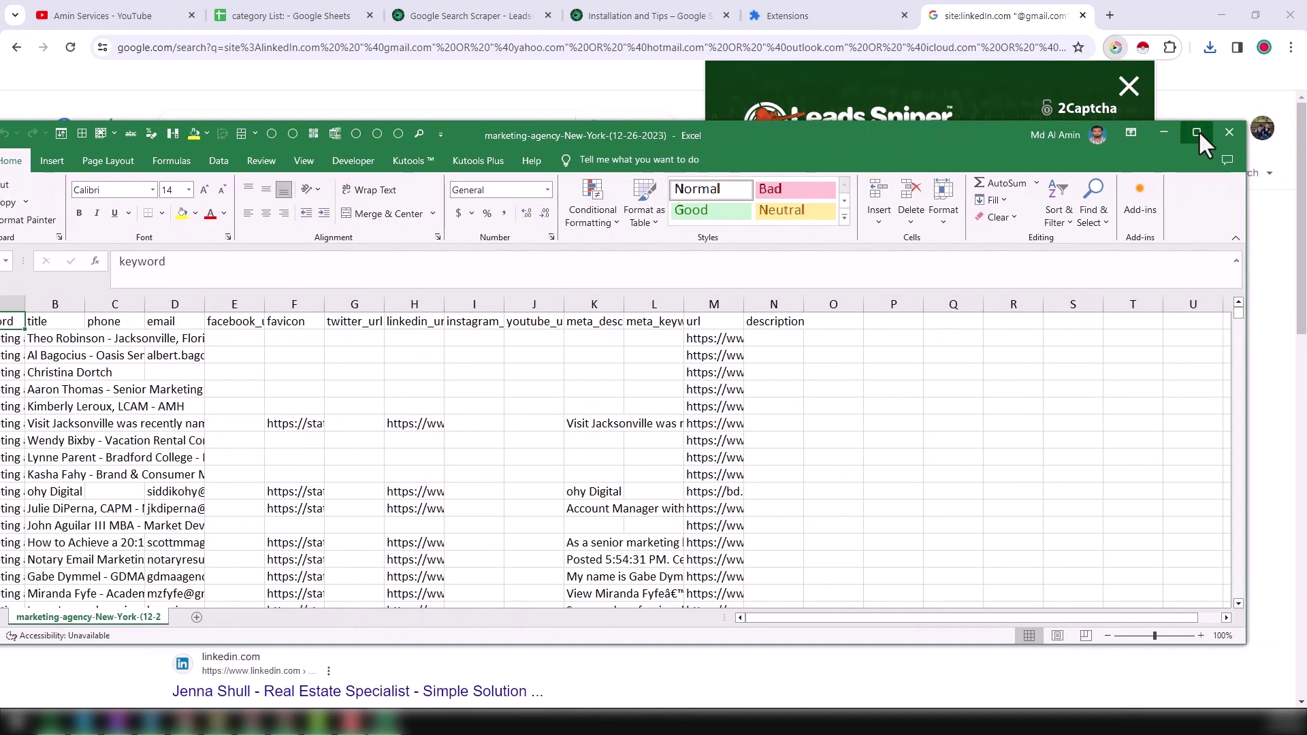
{"action": "left_click", "coordinate": [1198, 132]}
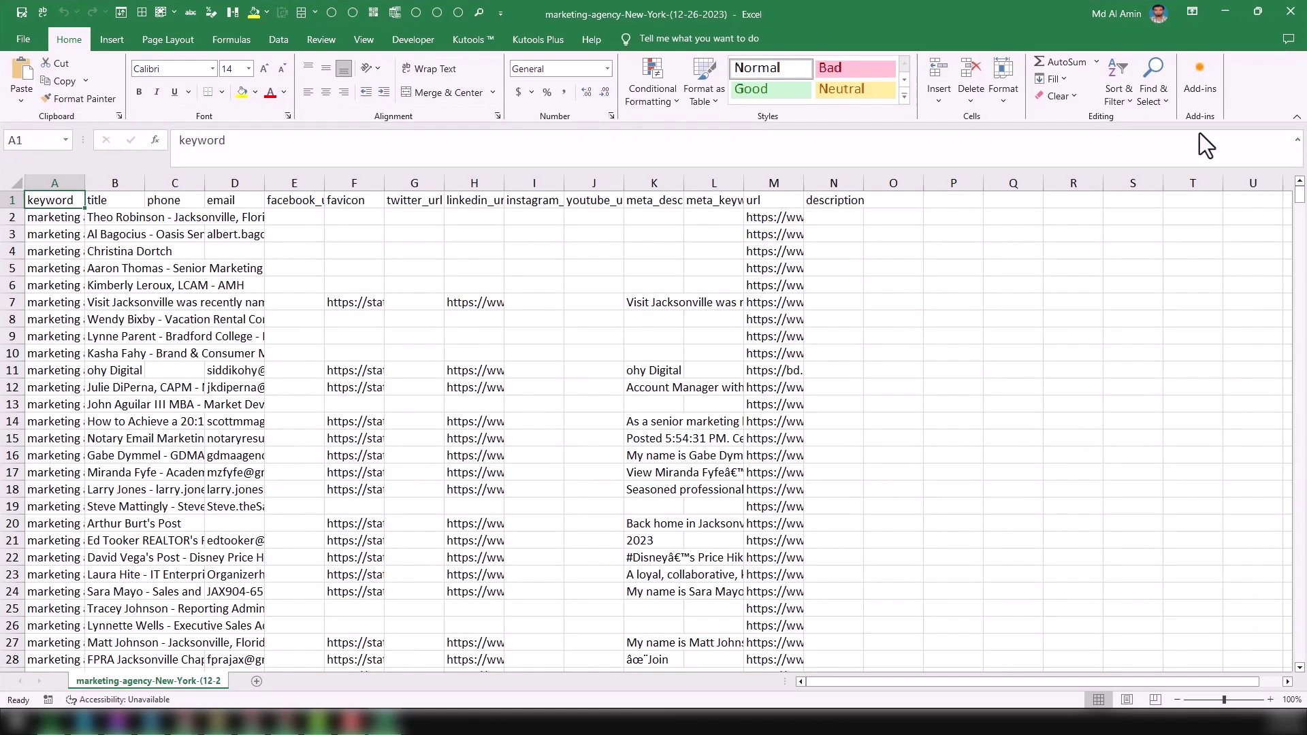
Add borders to all cells of the exported leads sheet and widen all its columns equally.
{"action": "left_click", "coordinate": [16, 183]}
{"action": "left_click", "coordinate": [144, 14]}
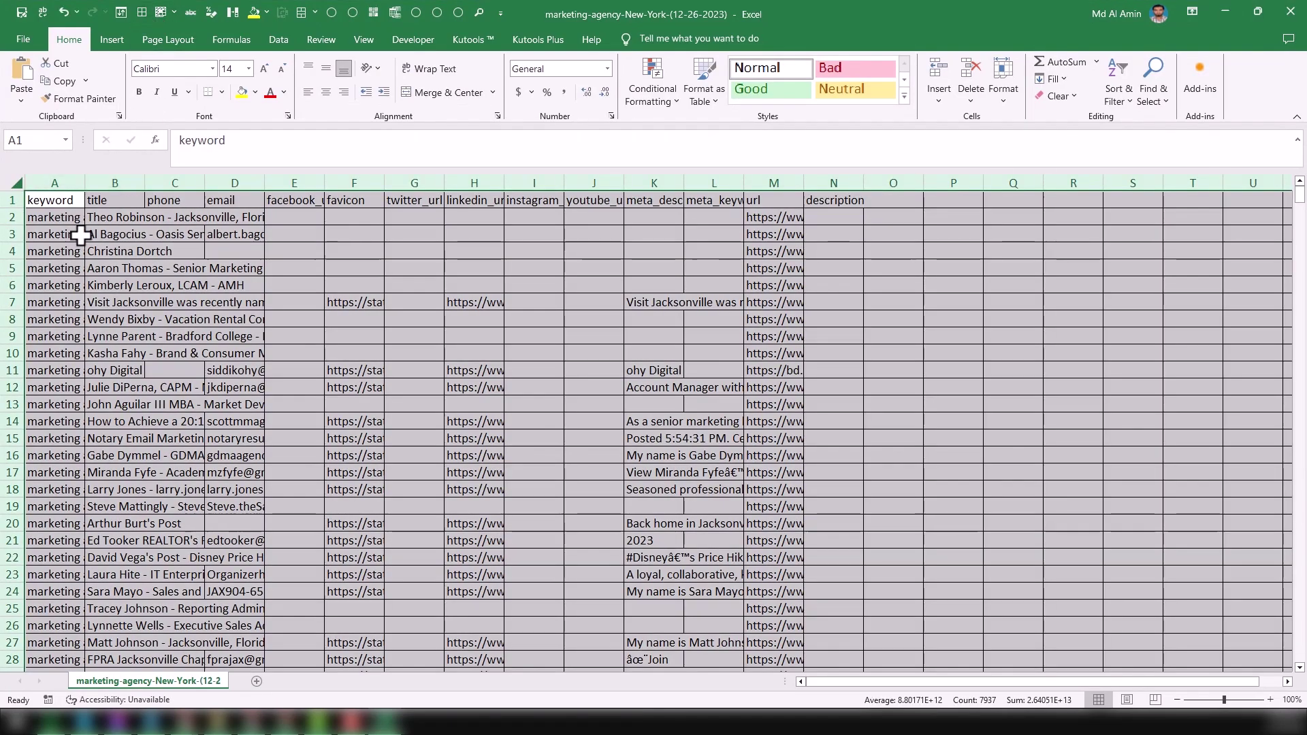
{"action": "double_click", "coordinate": [84, 183]}
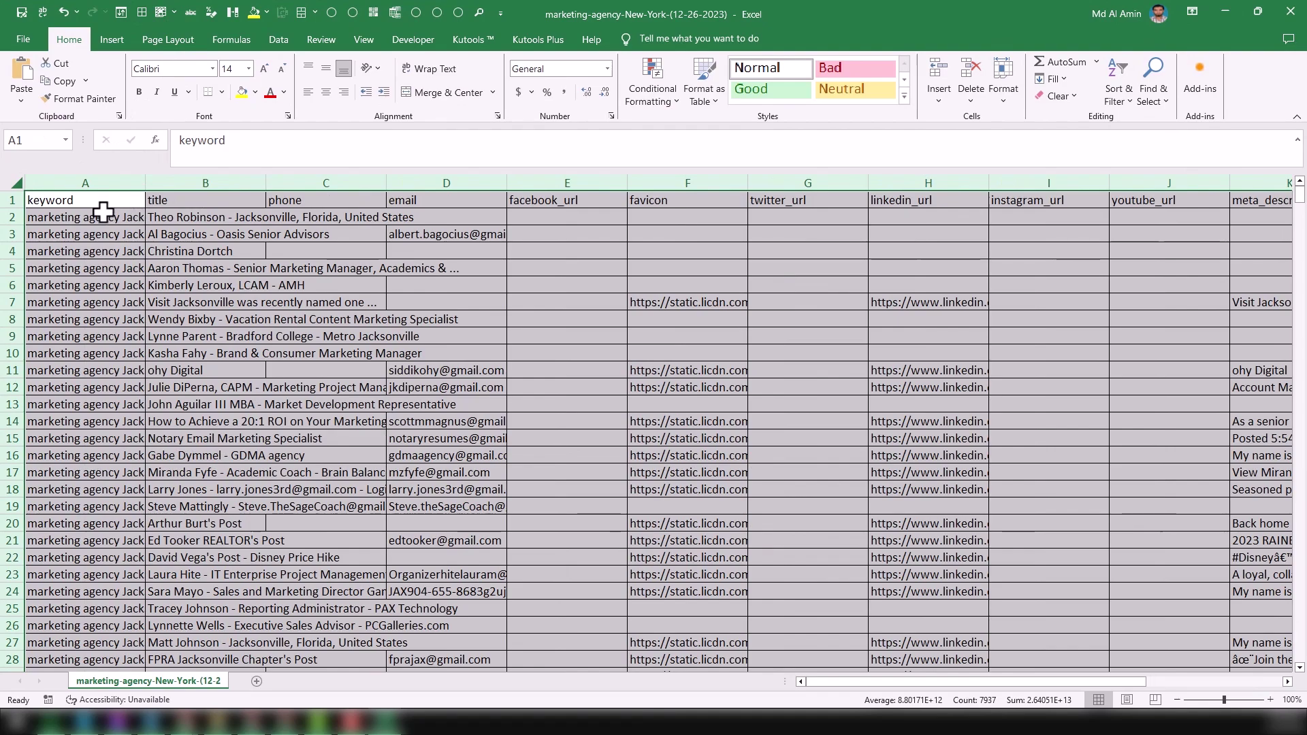
Examine the exported title, phone, email, social URL, meta and description columns of the leads sheet, and minimize Excel.
{"action": "left_click", "coordinate": [215, 215]}
{"action": "left_click", "coordinate": [293, 214]}
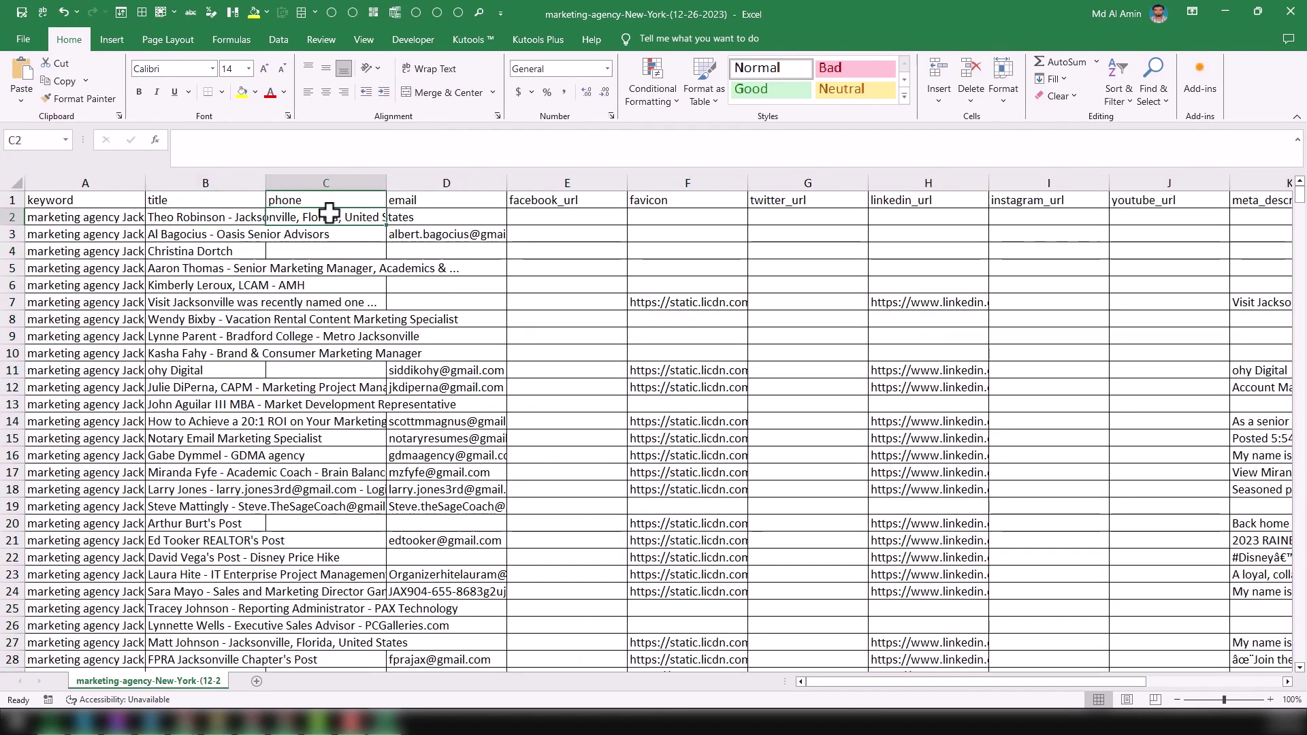
{"action": "left_click", "coordinate": [403, 214]}
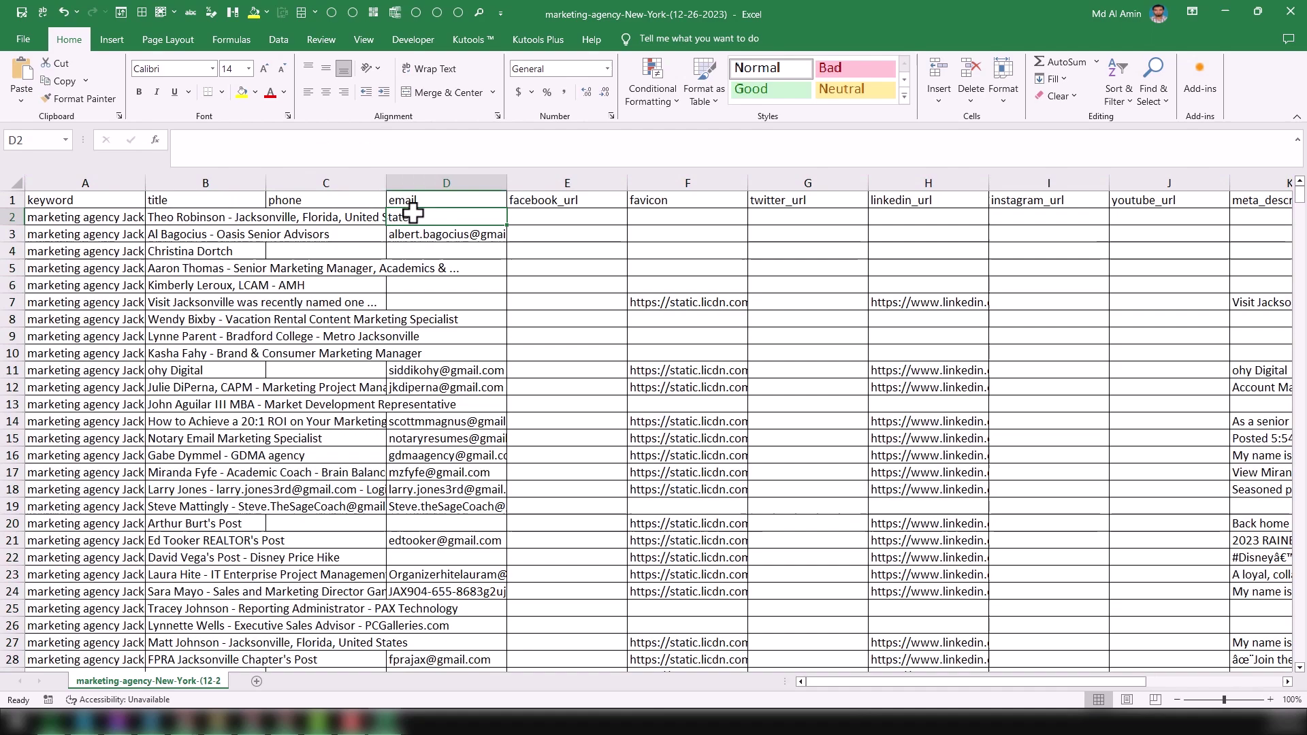
{"action": "left_click", "coordinate": [715, 218]}
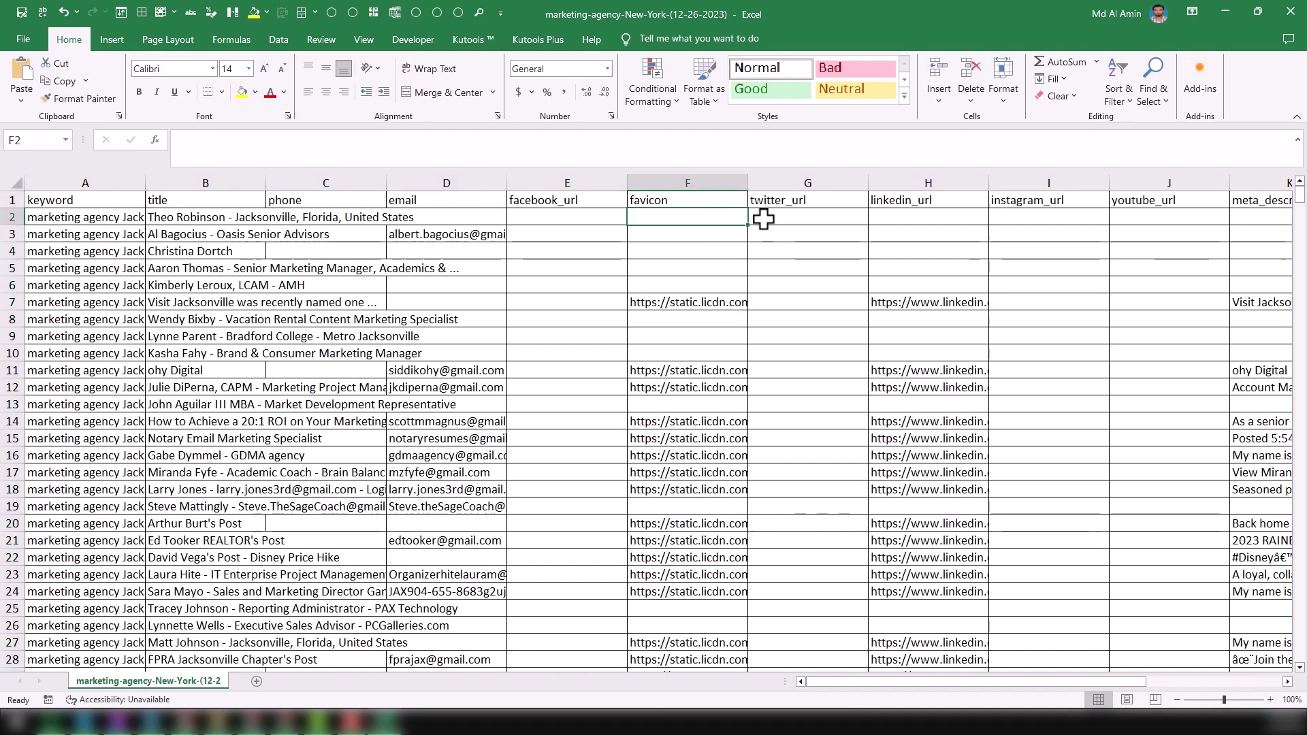
{"action": "left_click", "coordinate": [928, 218]}
{"action": "key", "text": "Right"}
{"action": "key", "text": "Right"}
{"action": "key", "text": "Right"}
{"action": "key", "text": "Right"}
{"action": "key", "text": "Right"}
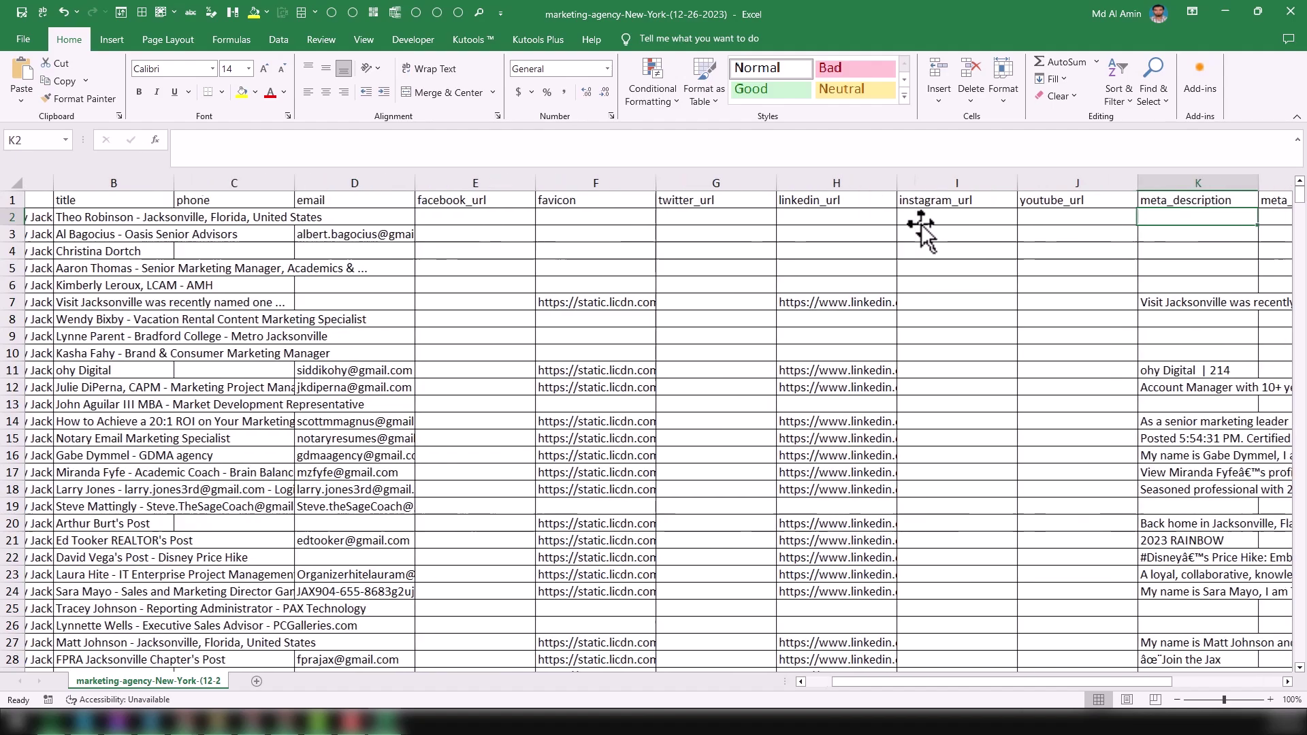
{"action": "key", "text": "Right"}
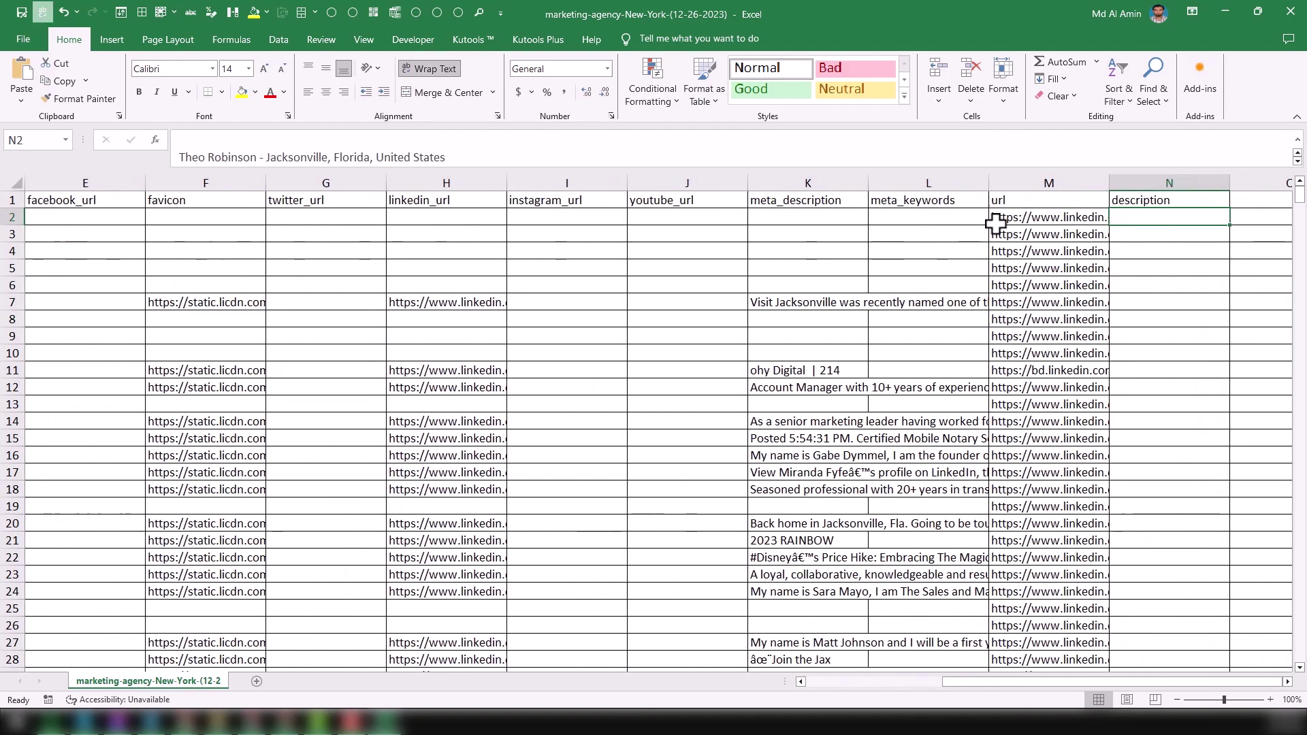
{"action": "left_click", "coordinate": [1037, 218]}
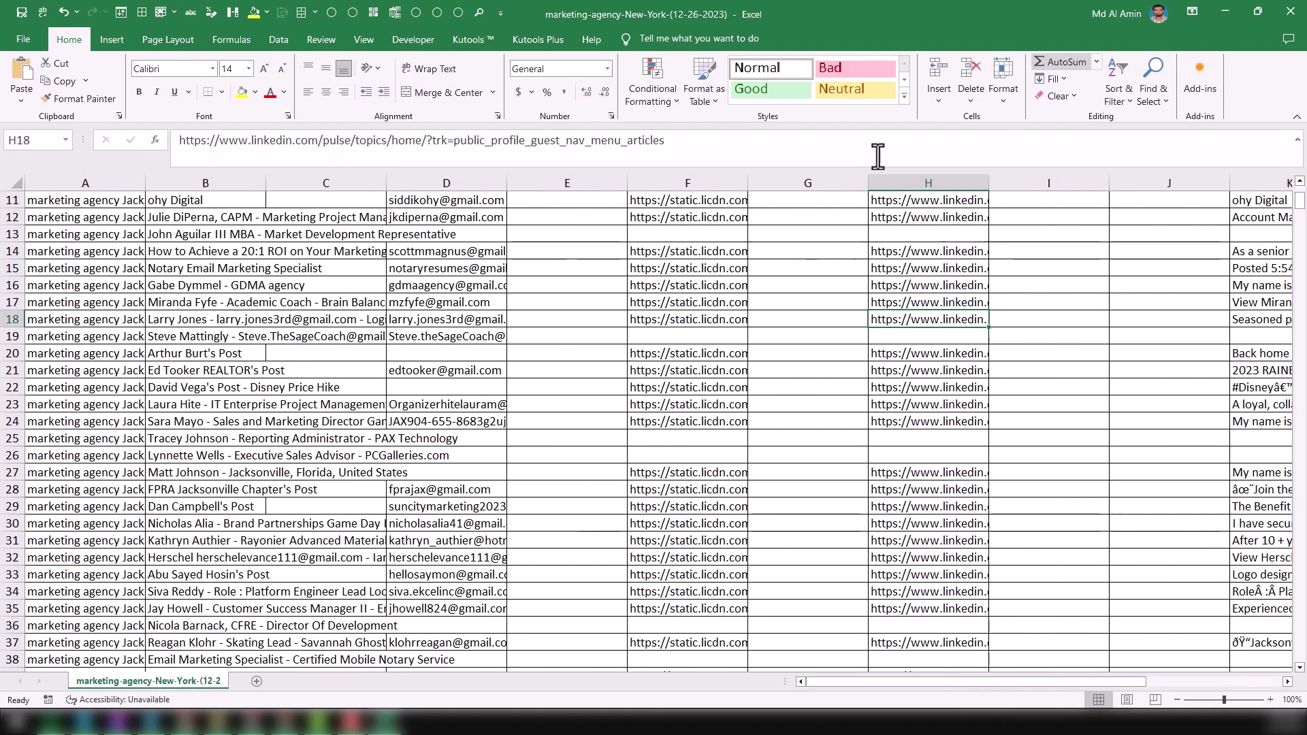
{"action": "left_click", "coordinate": [1219, 12]}
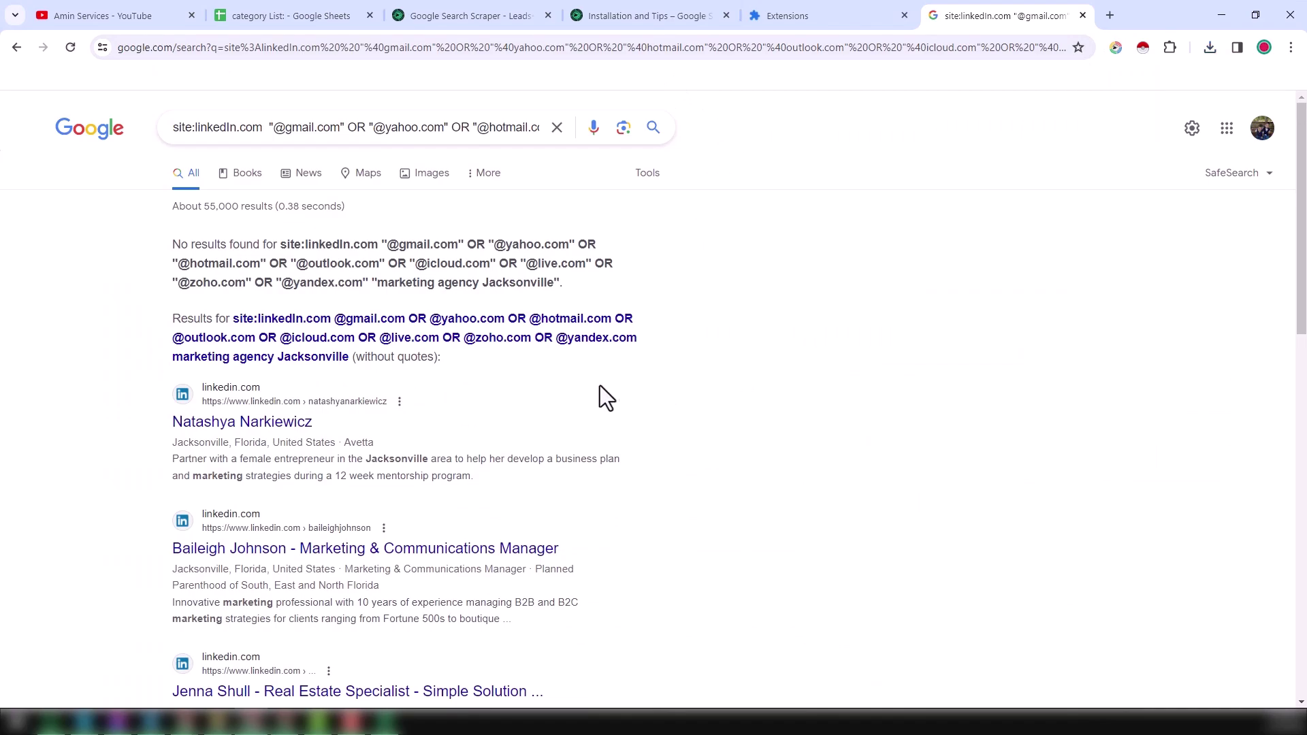
View the product list on the Leads Sniper website, and switch to the Amin Services YouTube channel page.
{"action": "left_click", "coordinate": [494, 14]}
{"action": "scroll", "coordinate": [509, 280], "scroll_direction": "up", "scroll_amount": 20}
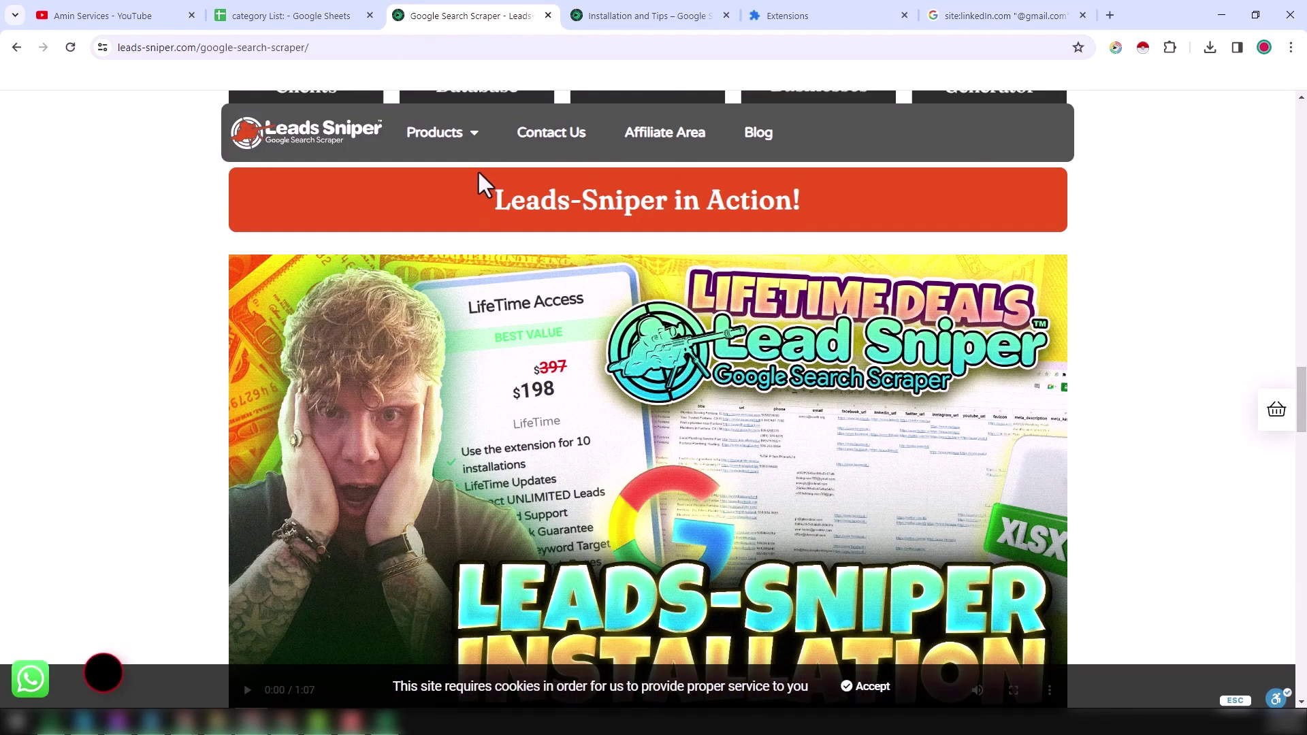
{"action": "mouse_move", "coordinate": [465, 136]}
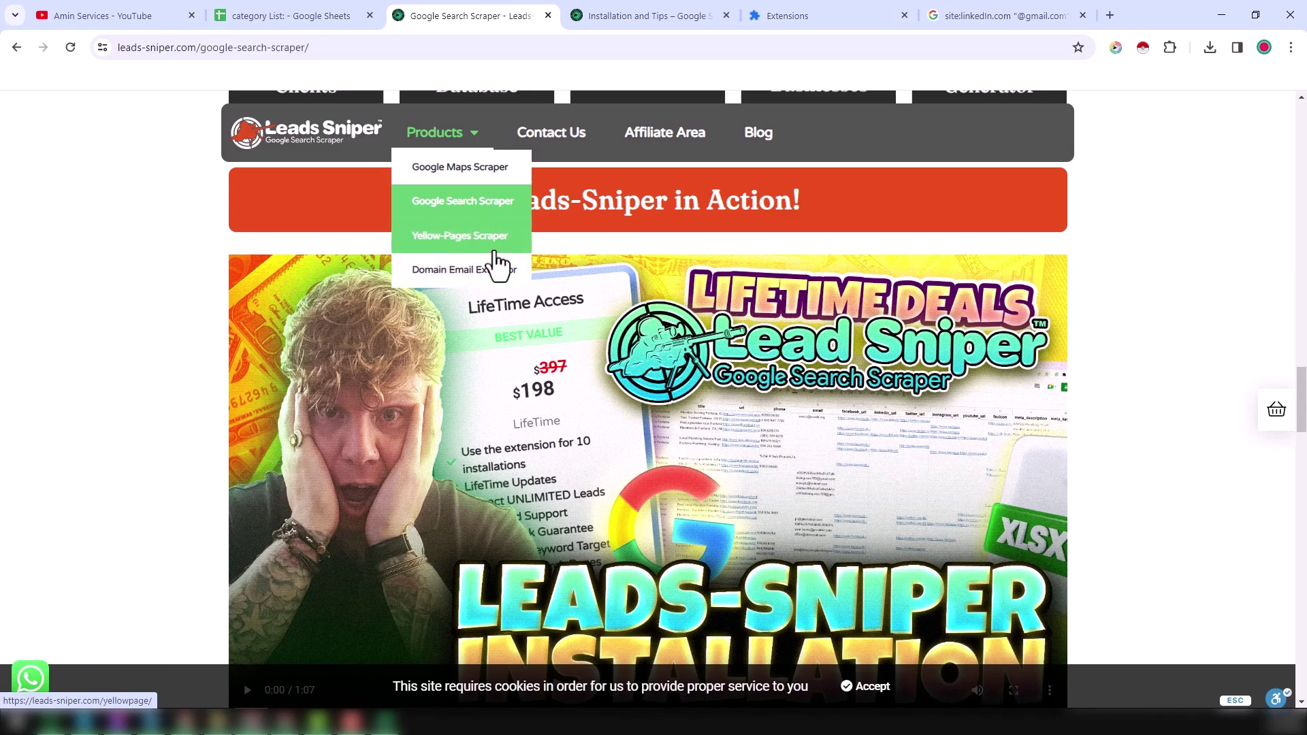
{"action": "left_click", "coordinate": [160, 16]}
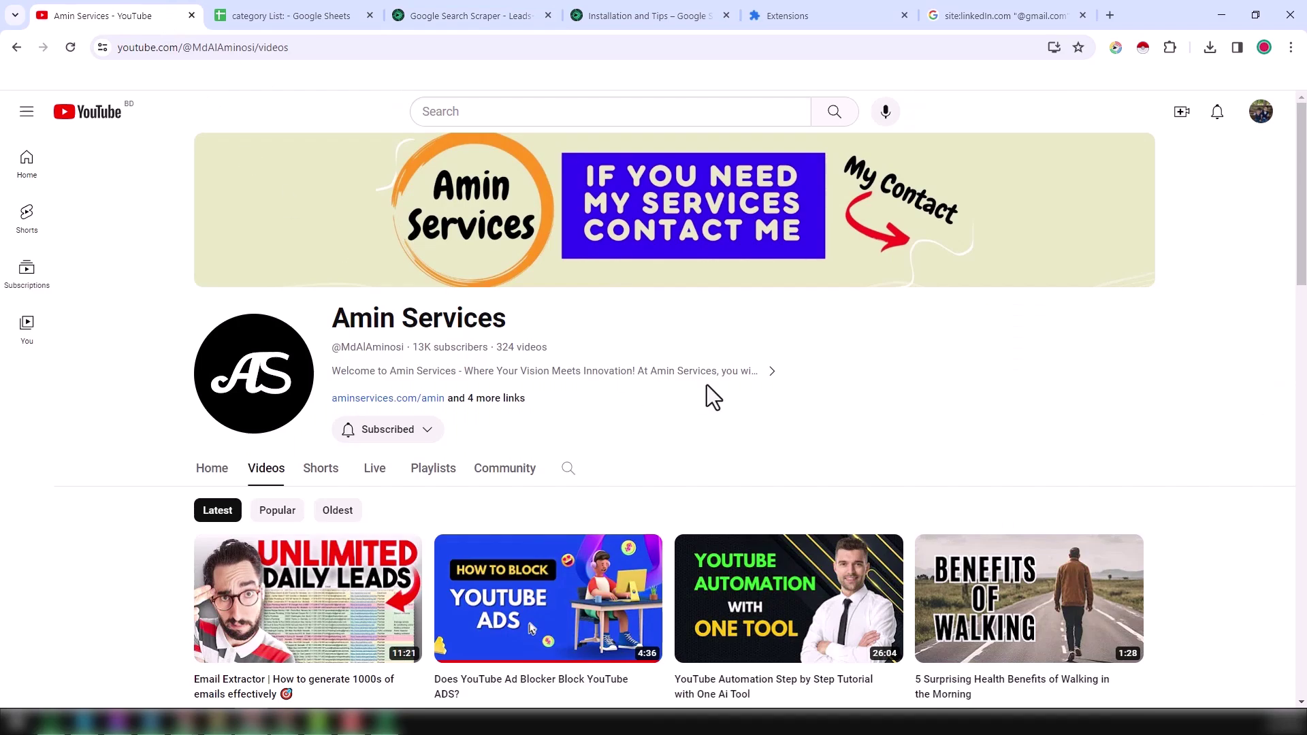